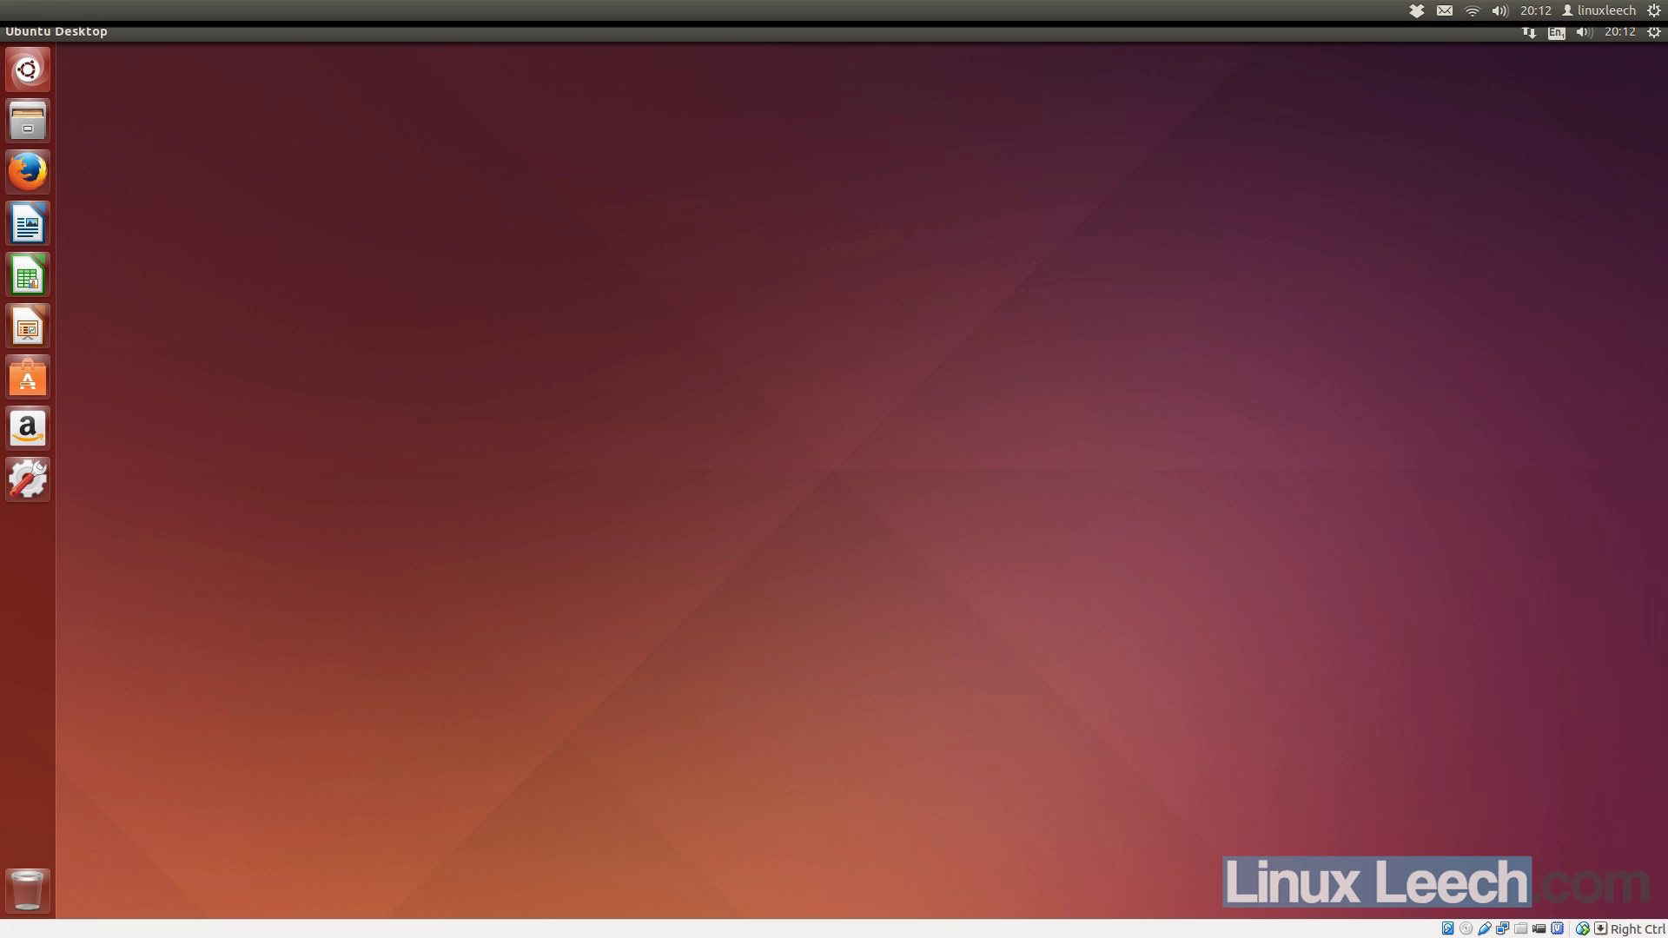
Step: Search the Dash for 'cats' to see its results, then close the Dash
{"action": "left_click", "coordinate": [641, 387]}
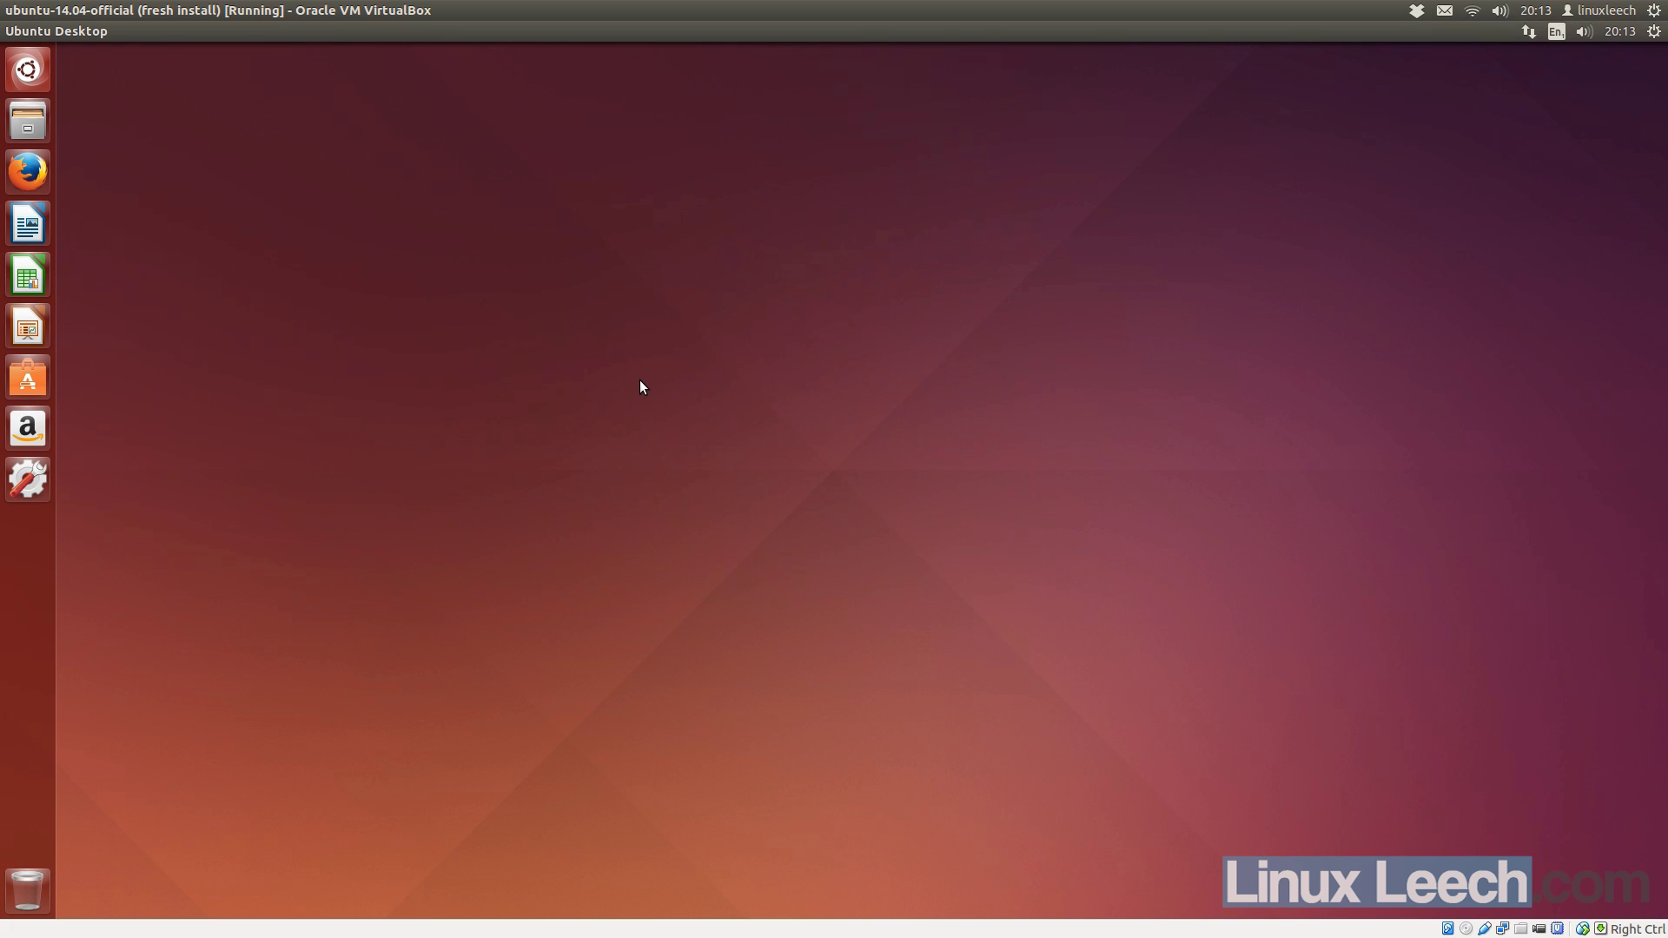
{"action": "left_click", "coordinate": [38, 78]}
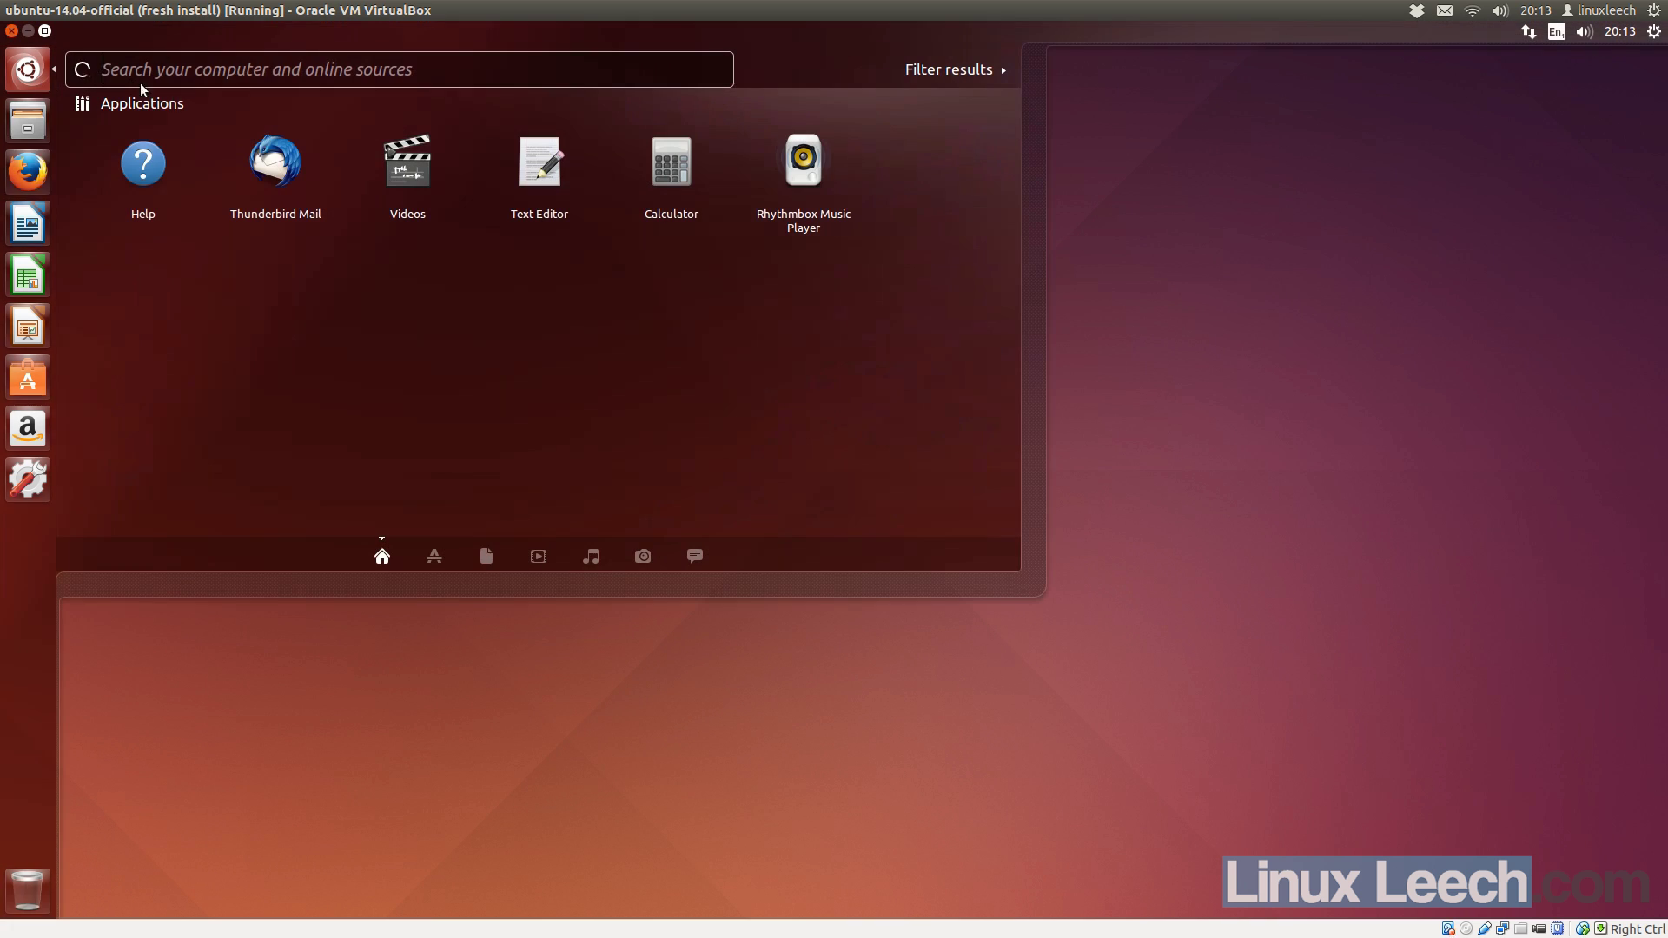
{"action": "type", "text": "cats"}
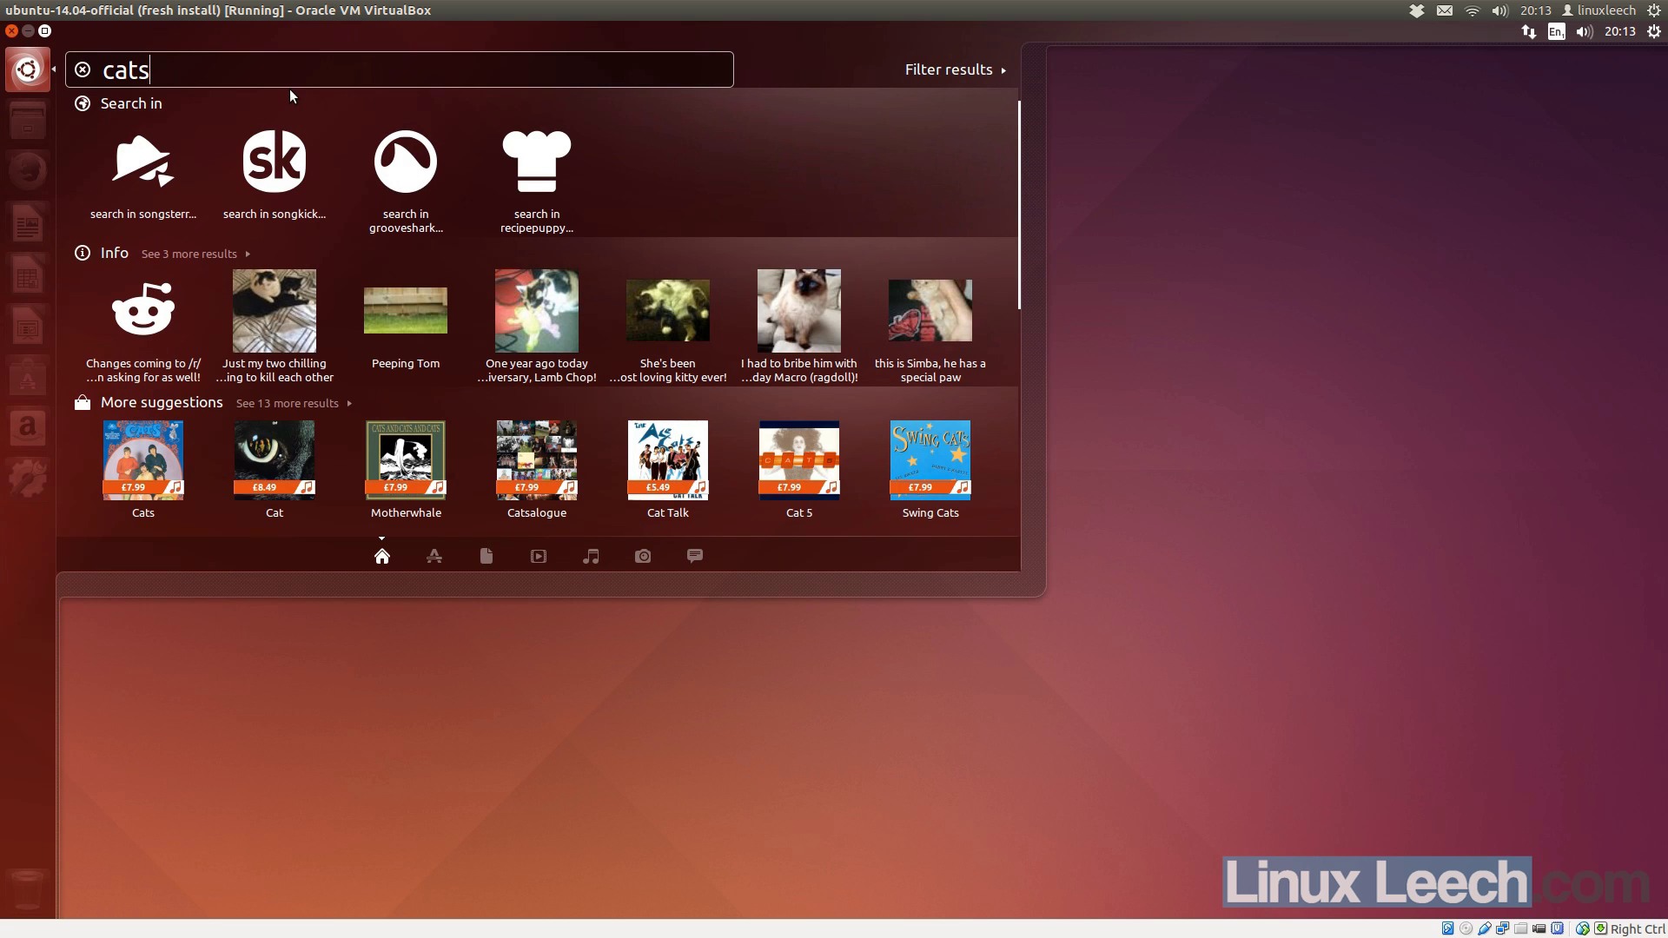
{"action": "left_click", "coordinate": [1328, 184]}
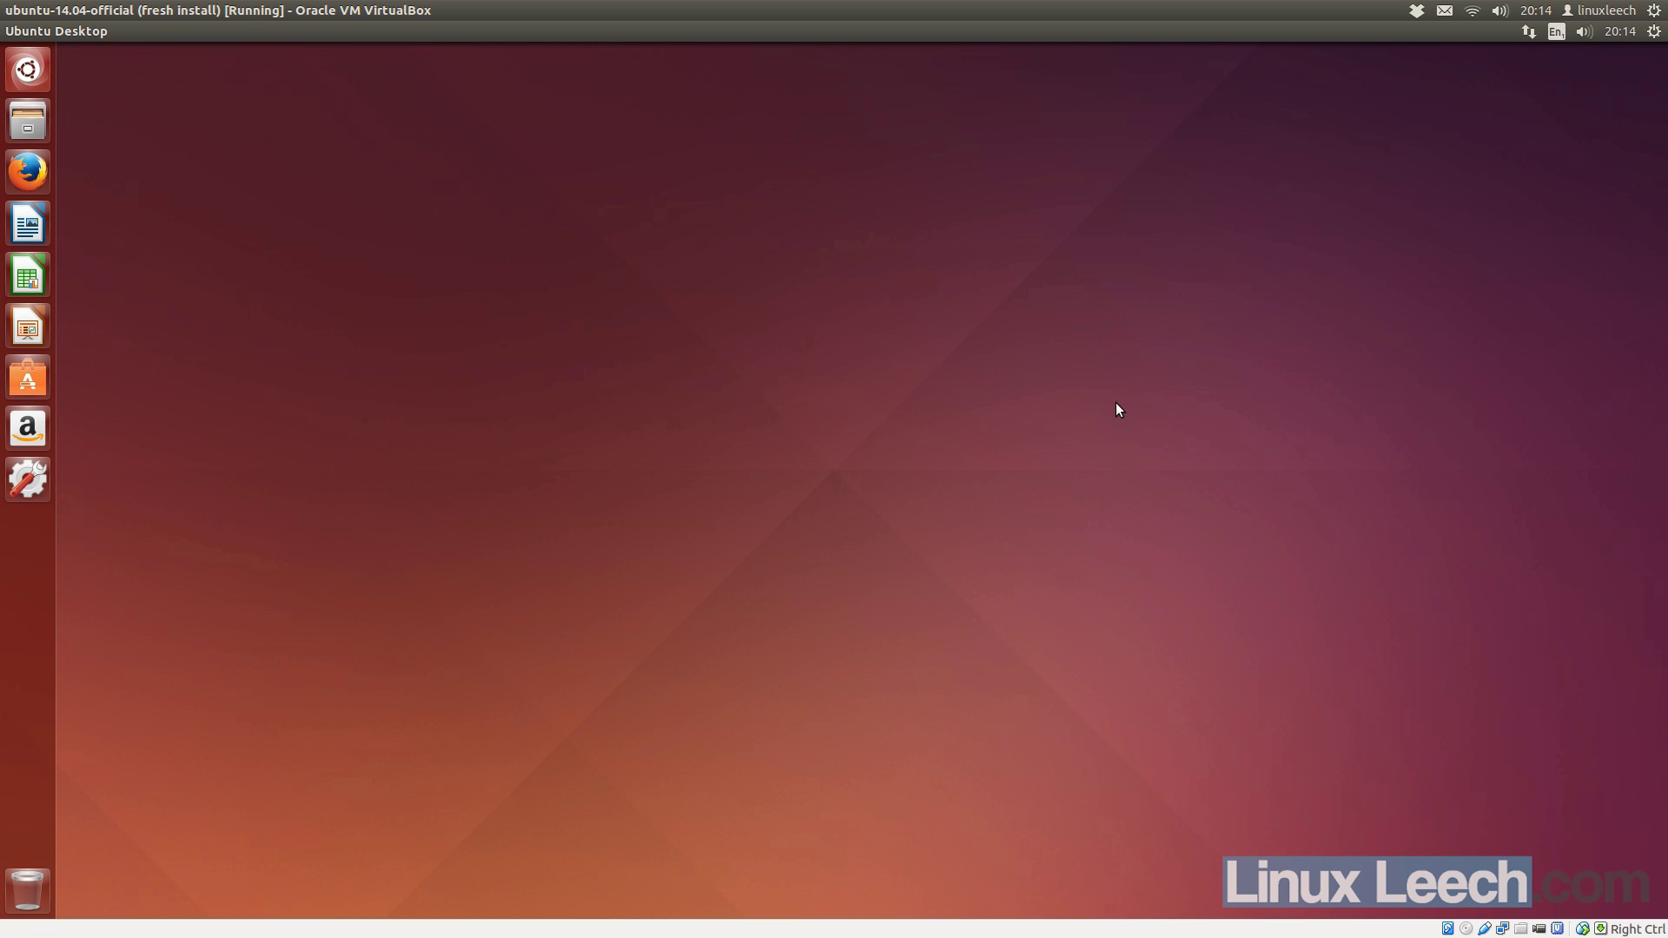
Step: Switch off 'Include online search results' in Security & Privacy > Search, then return to All Settings
{"action": "left_click", "coordinate": [1655, 33]}
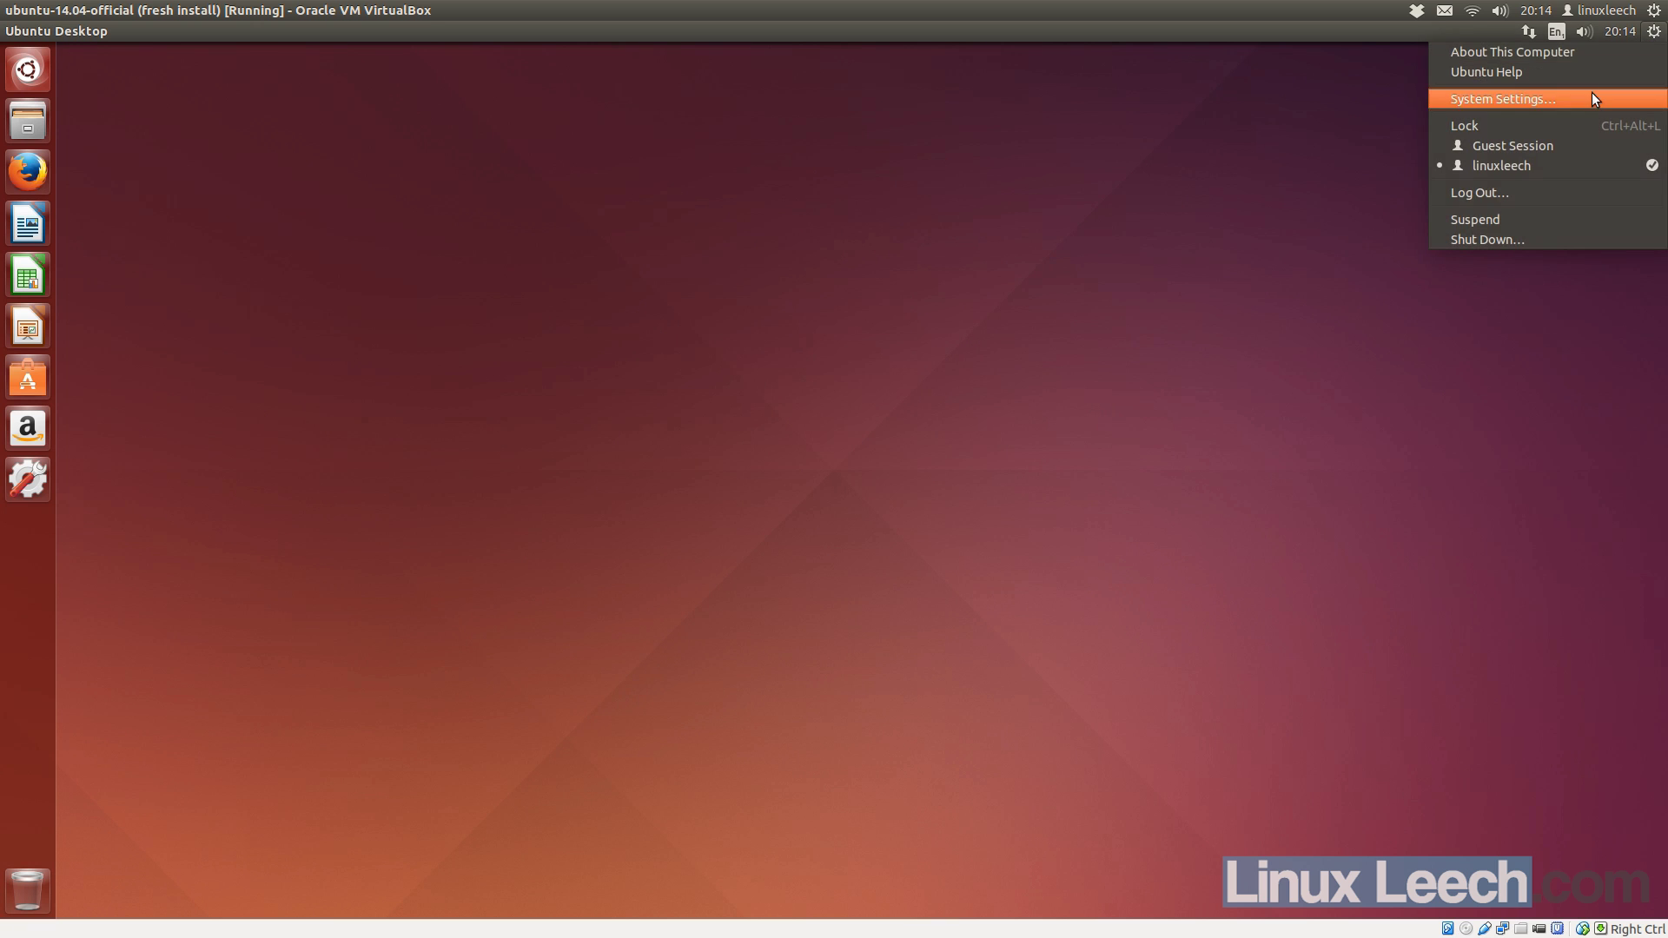
{"action": "left_click", "coordinate": [1590, 92]}
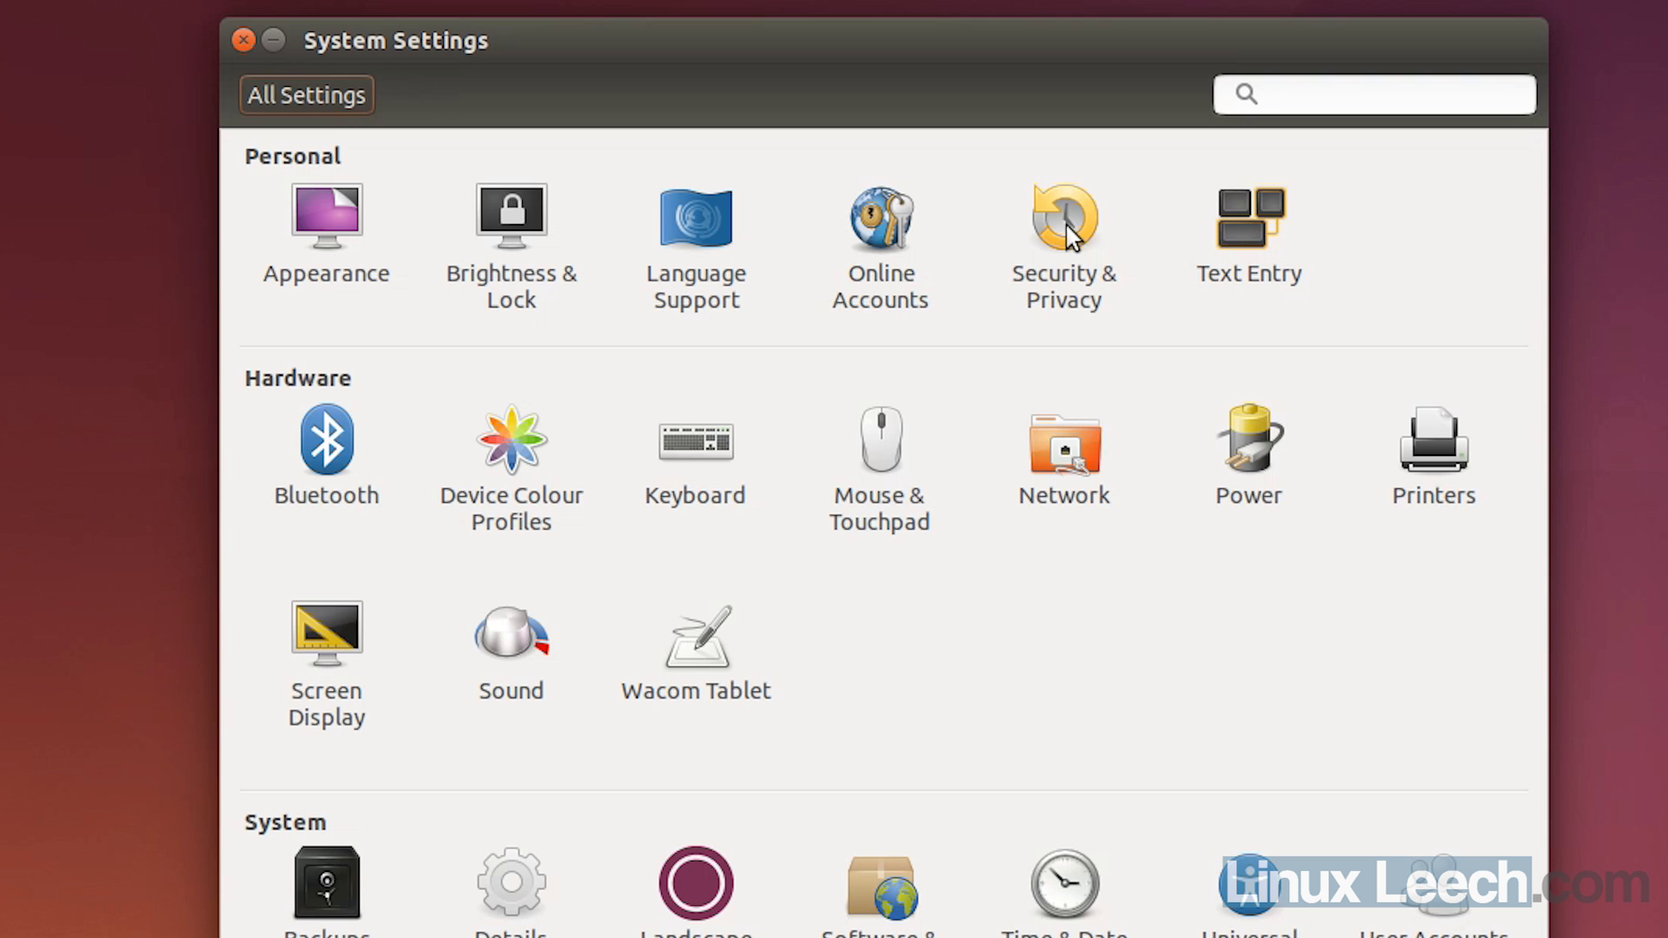
{"action": "left_click", "coordinate": [969, 328]}
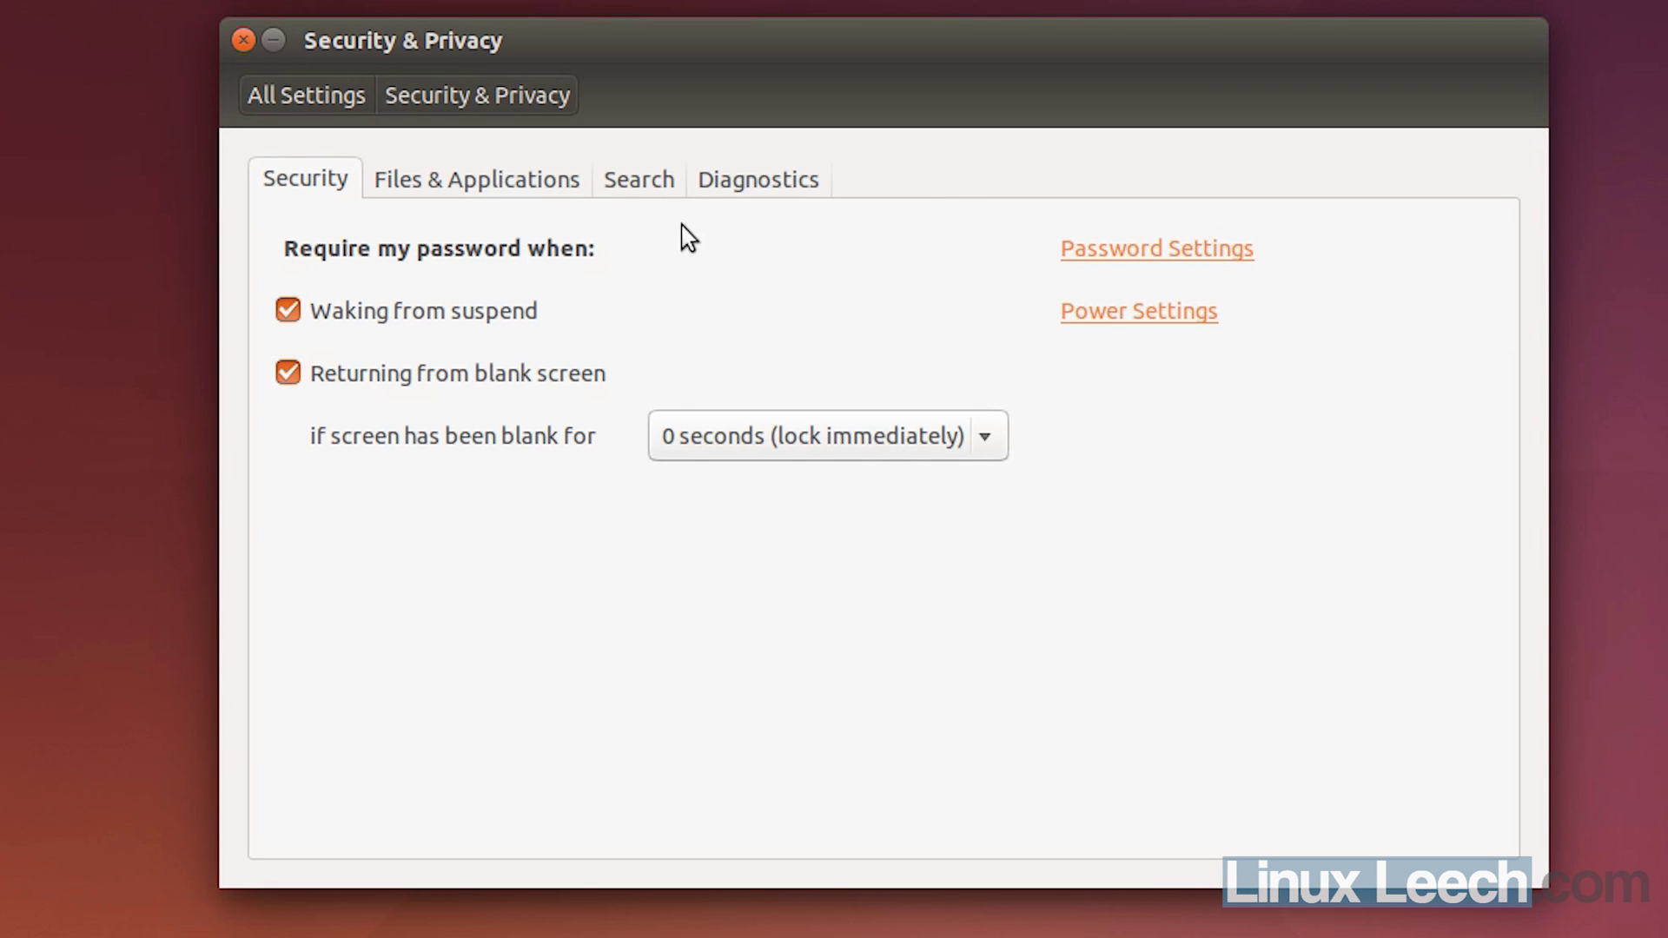
{"action": "left_click", "coordinate": [654, 181]}
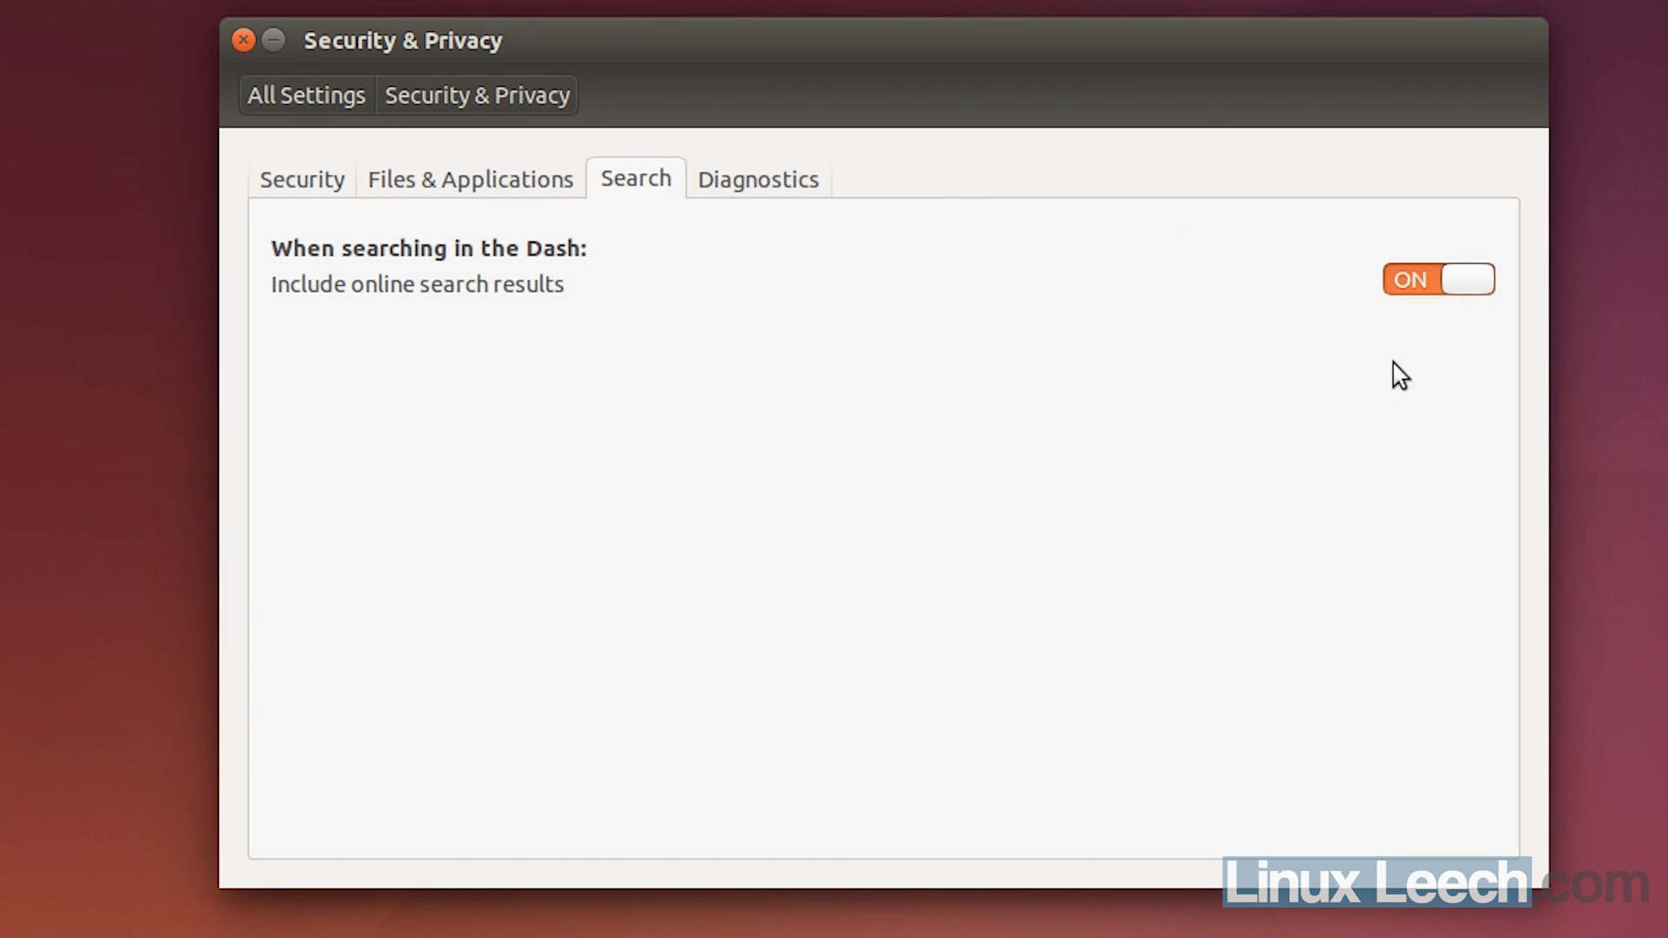
{"action": "left_click", "coordinate": [1405, 281]}
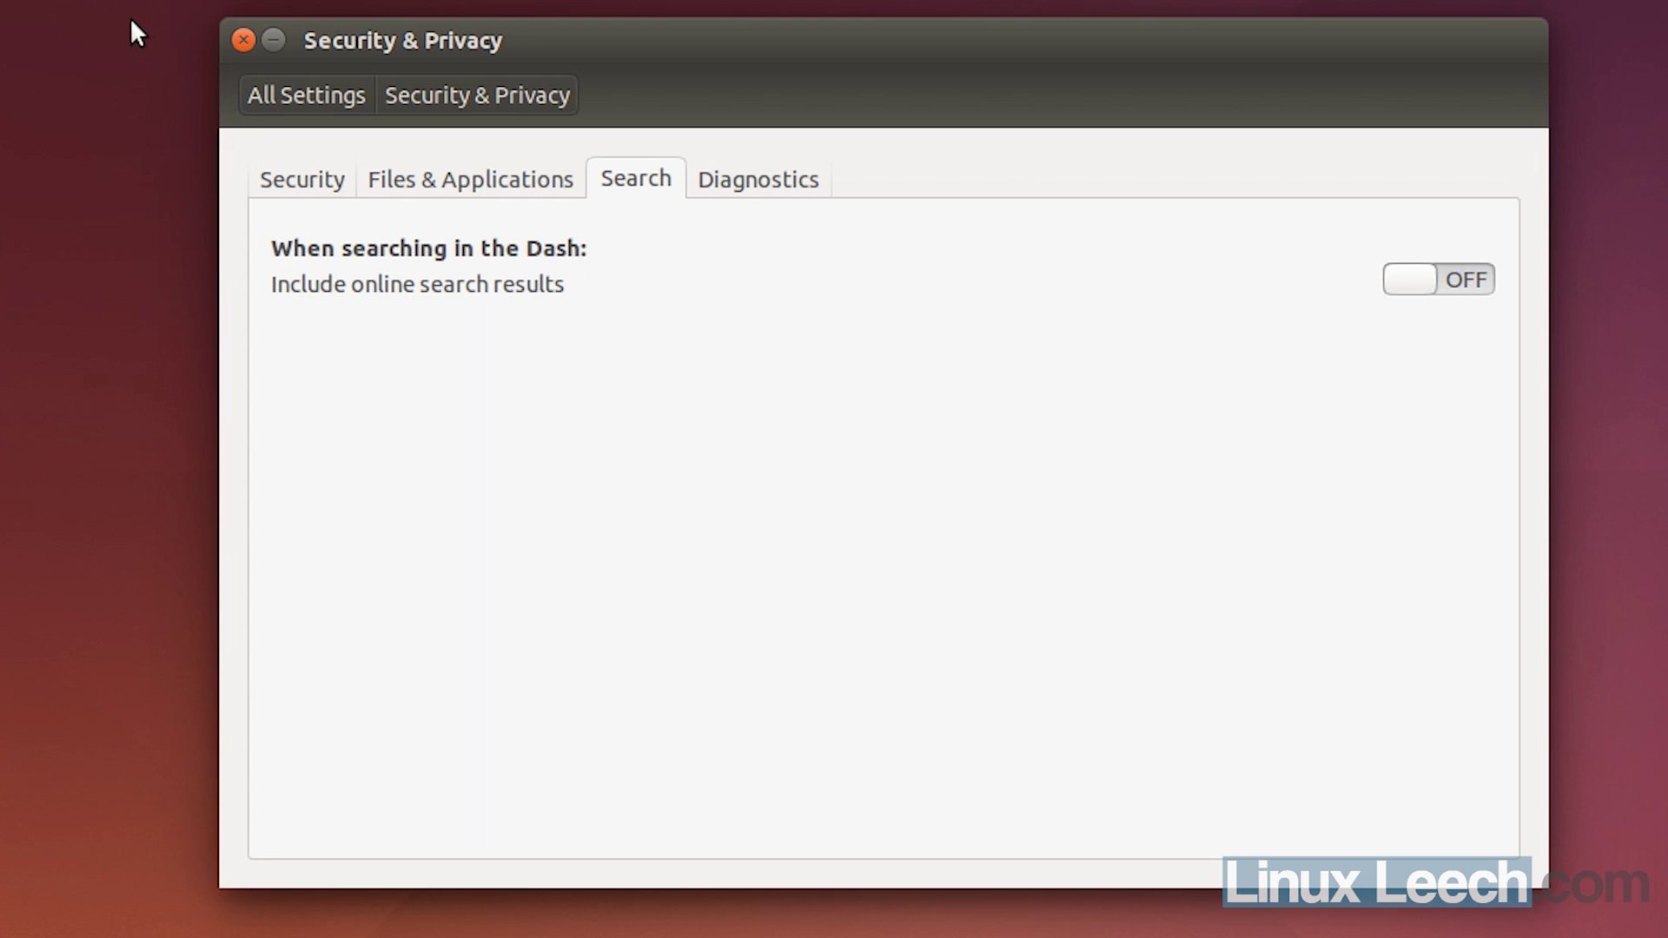
{"action": "left_click", "coordinate": [305, 96]}
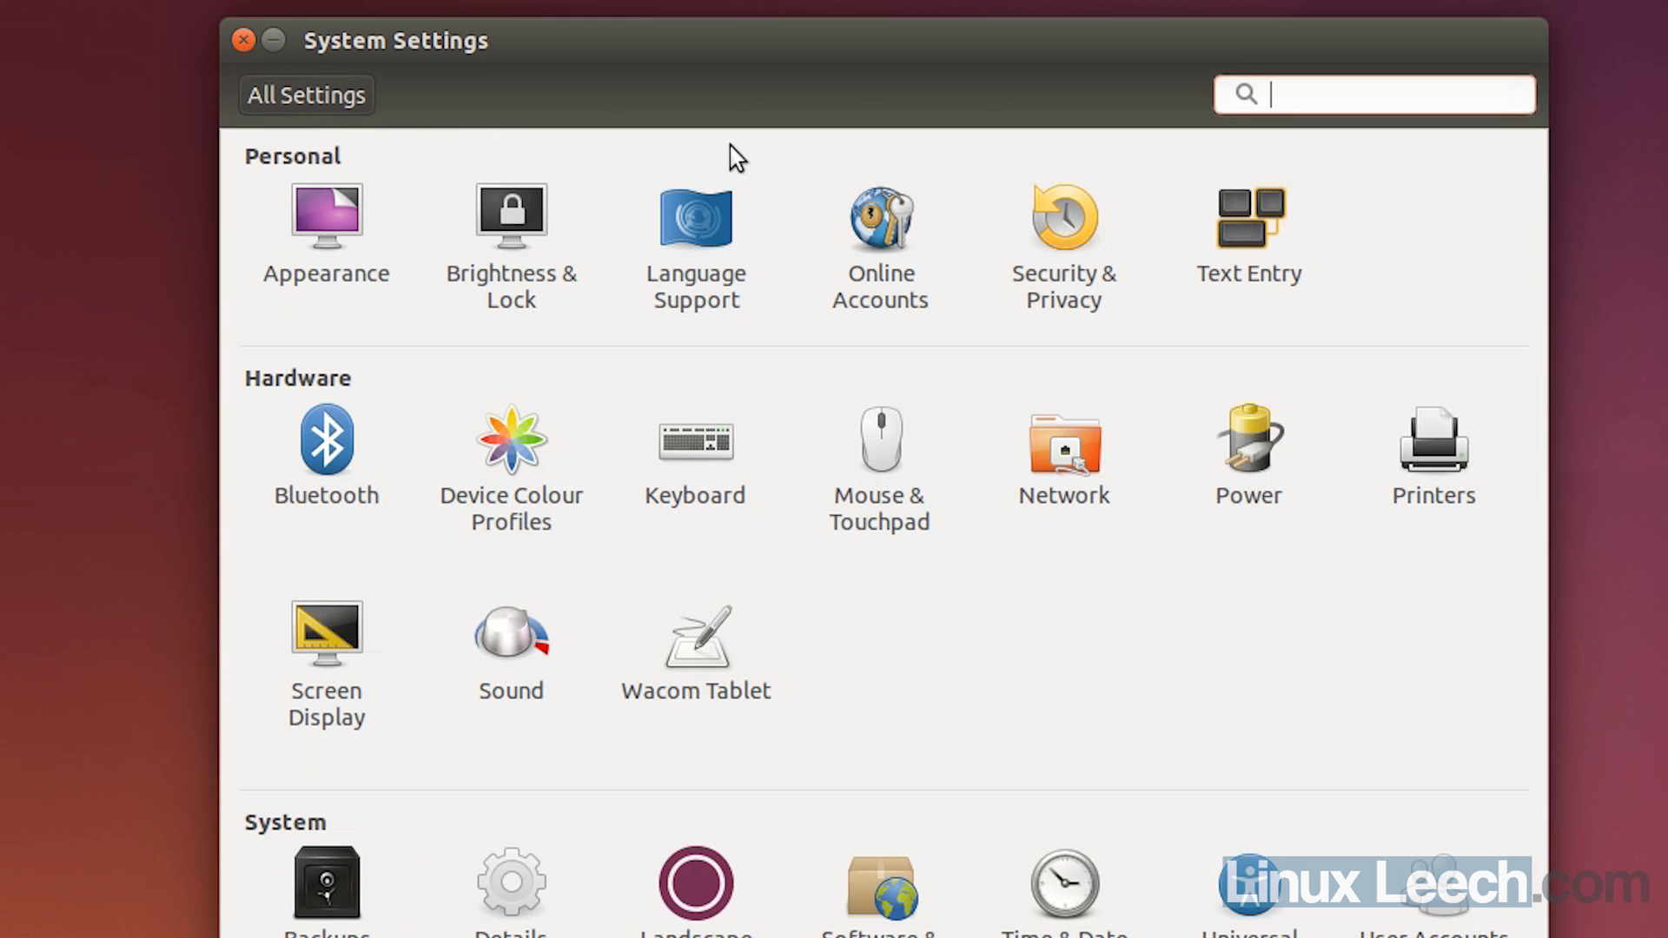
Step: Open Text Entry, then Keyboard Settings, to show the Typing shortcuts
{"action": "left_click", "coordinate": [1228, 203]}
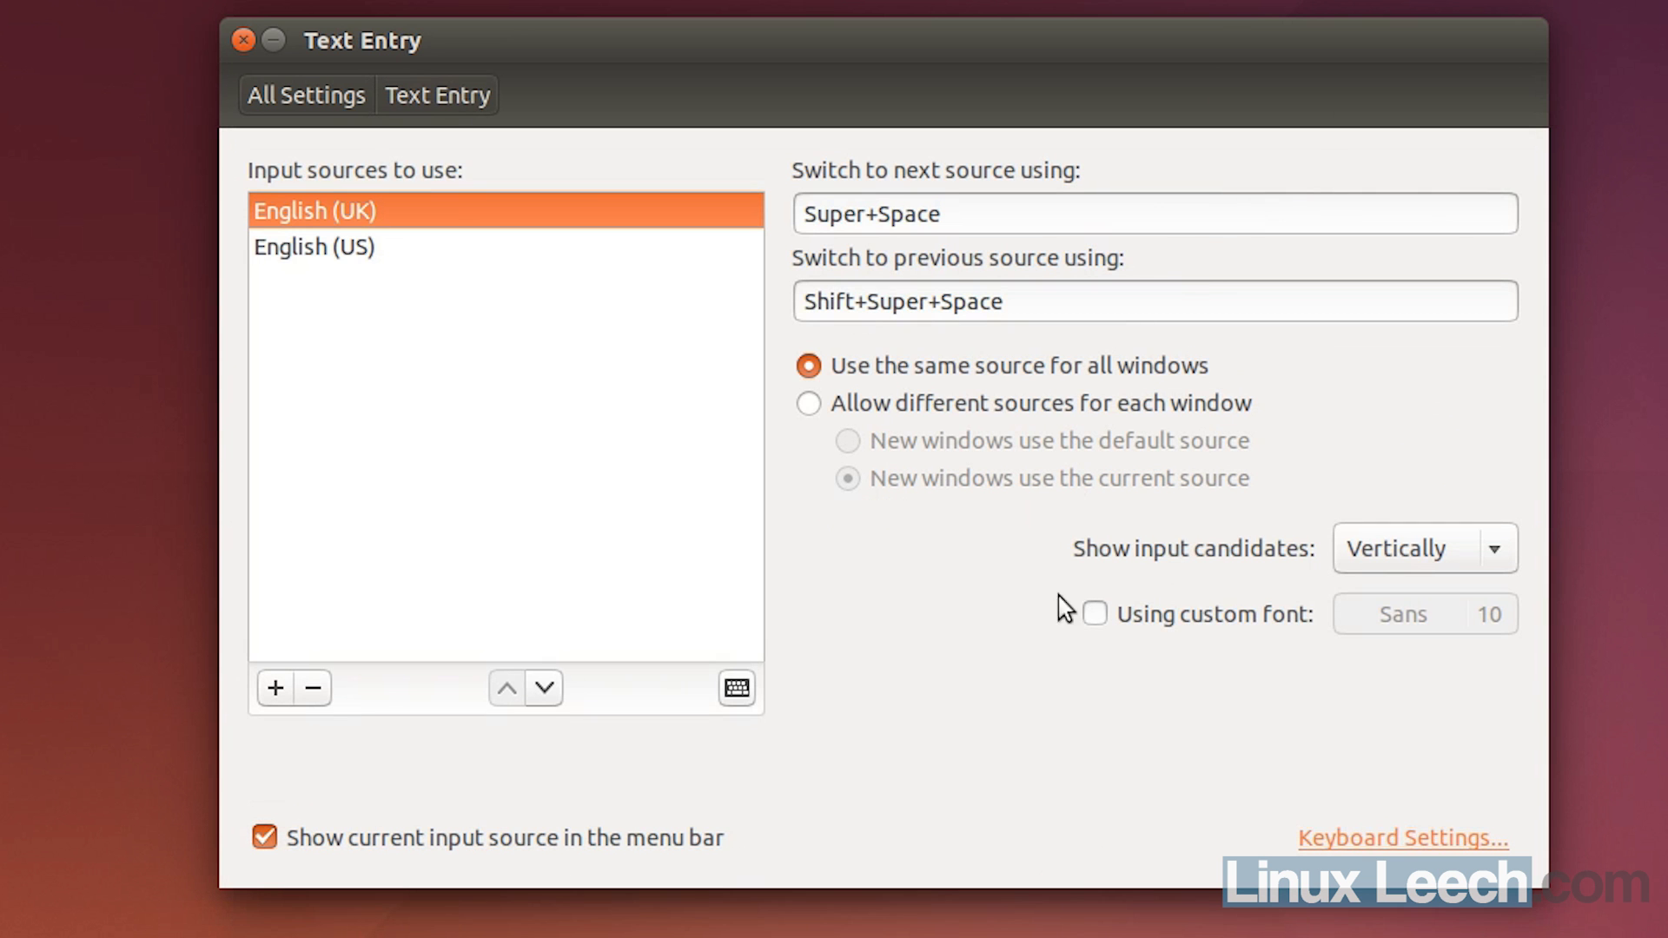
{"action": "left_click", "coordinate": [1402, 837]}
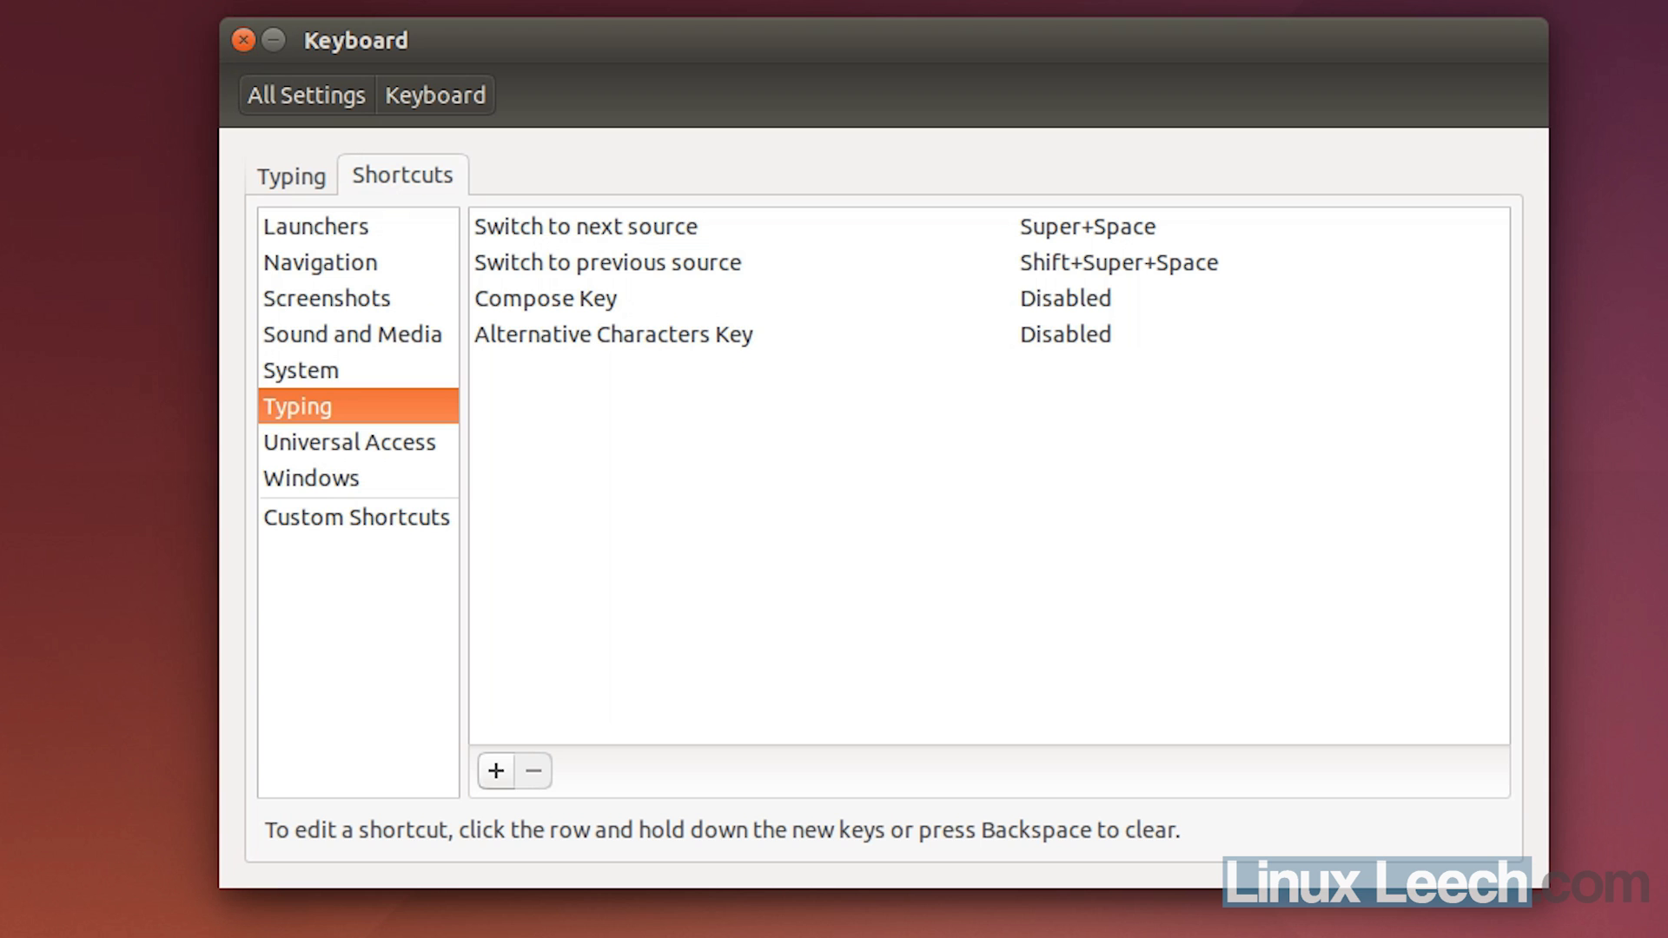
Step: Install gnome-tweak-tool with sudo apt-get, confirming with y, and launch it from the terminal
{"action": "key", "text": "ctrl+alt+t"}
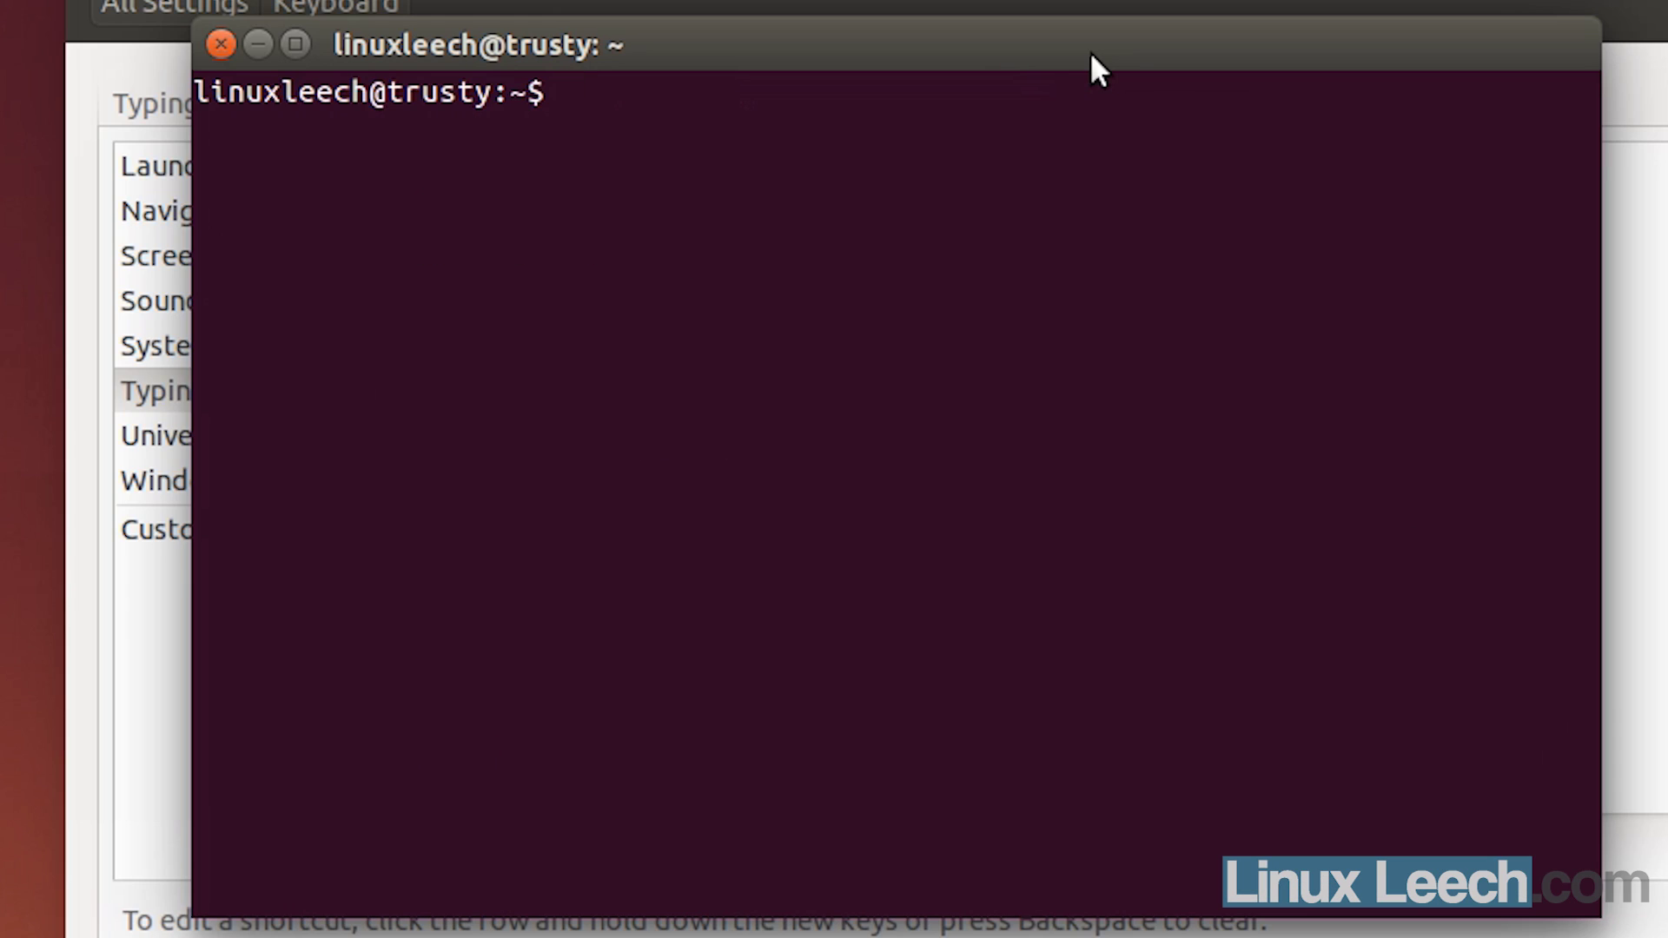
{"action": "type", "text": "sudo apt-get install "}
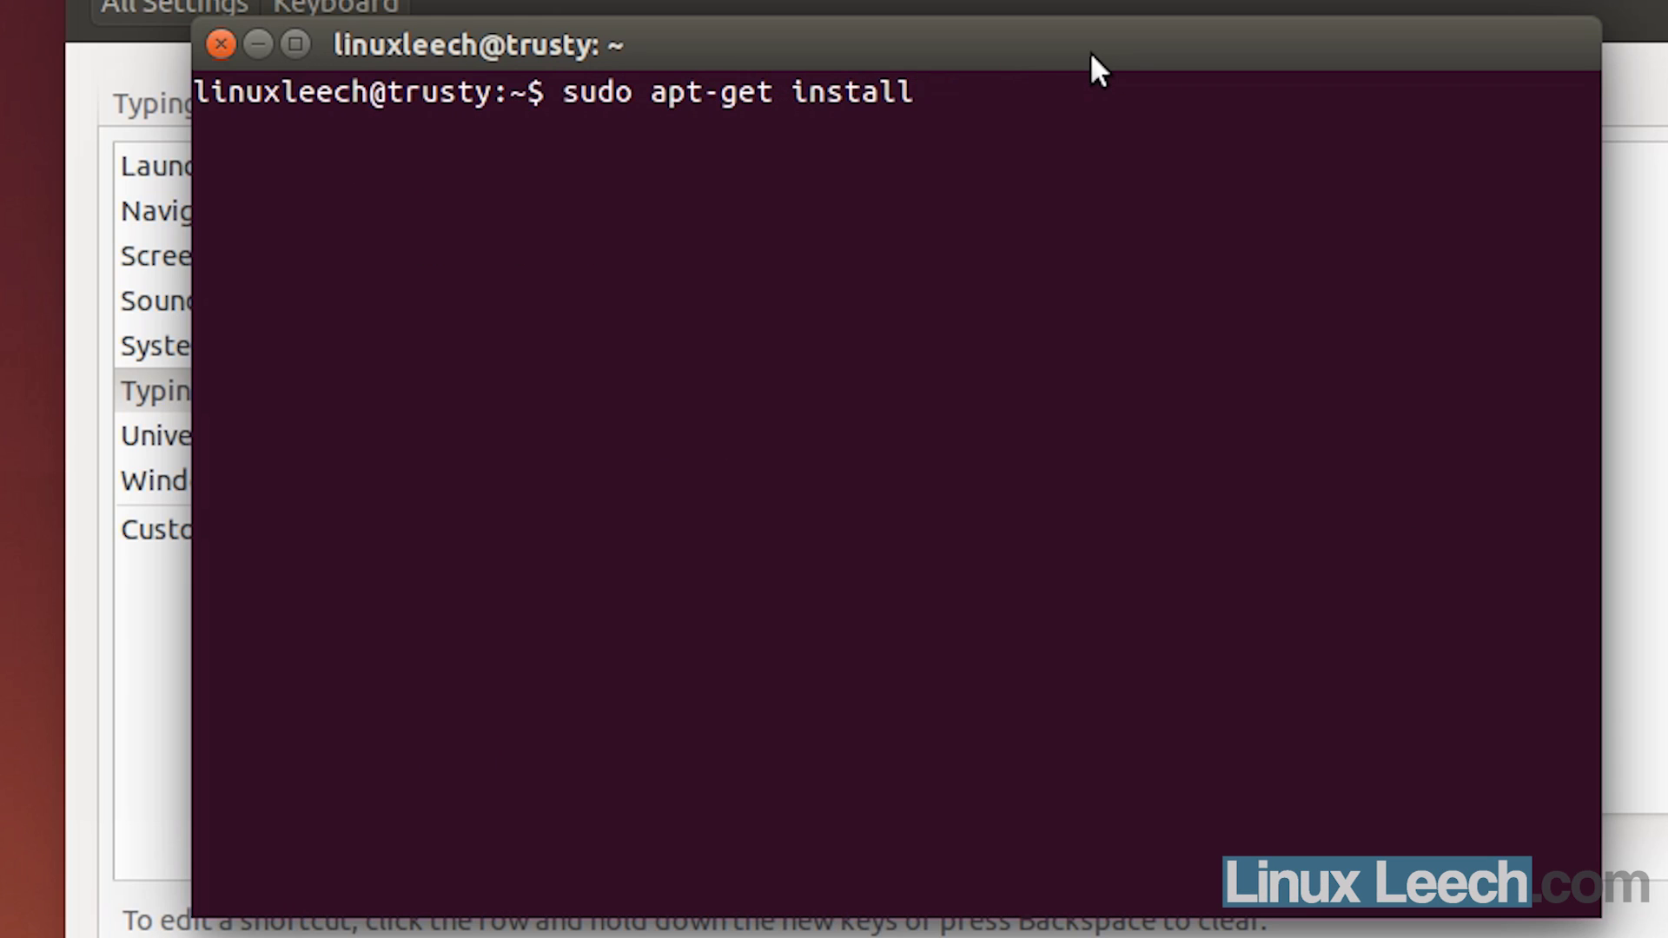
{"action": "type", "text": "gnome-tweak-tool"}
{"action": "key", "text": "Return"}
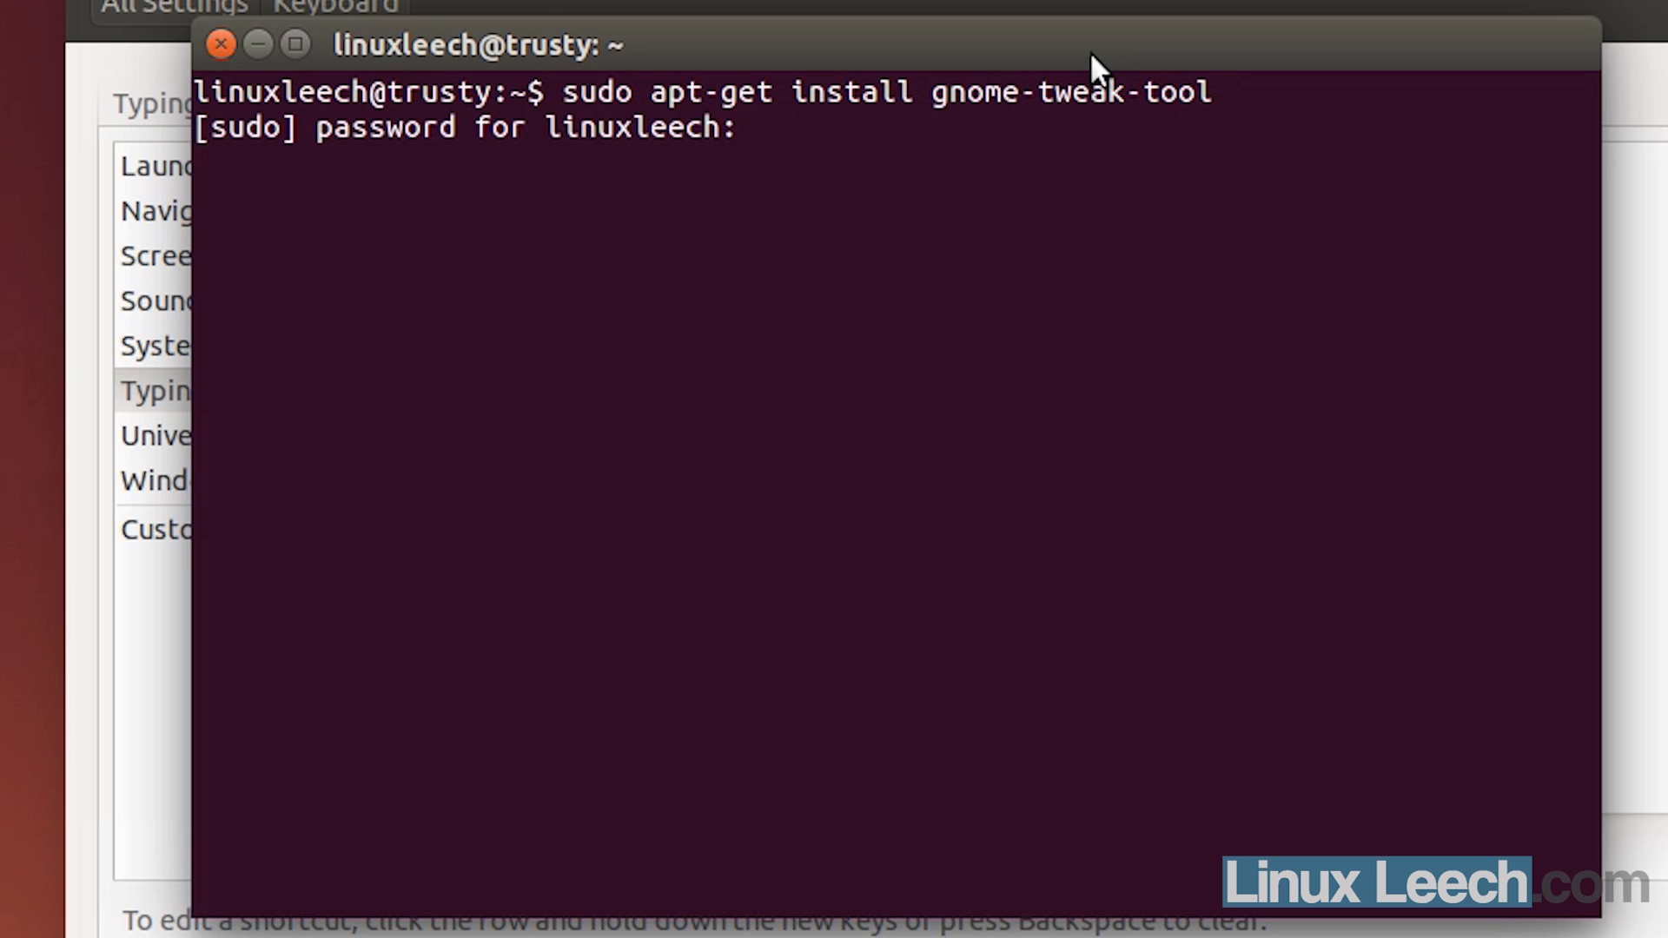
{"action": "key", "text": "Return"}
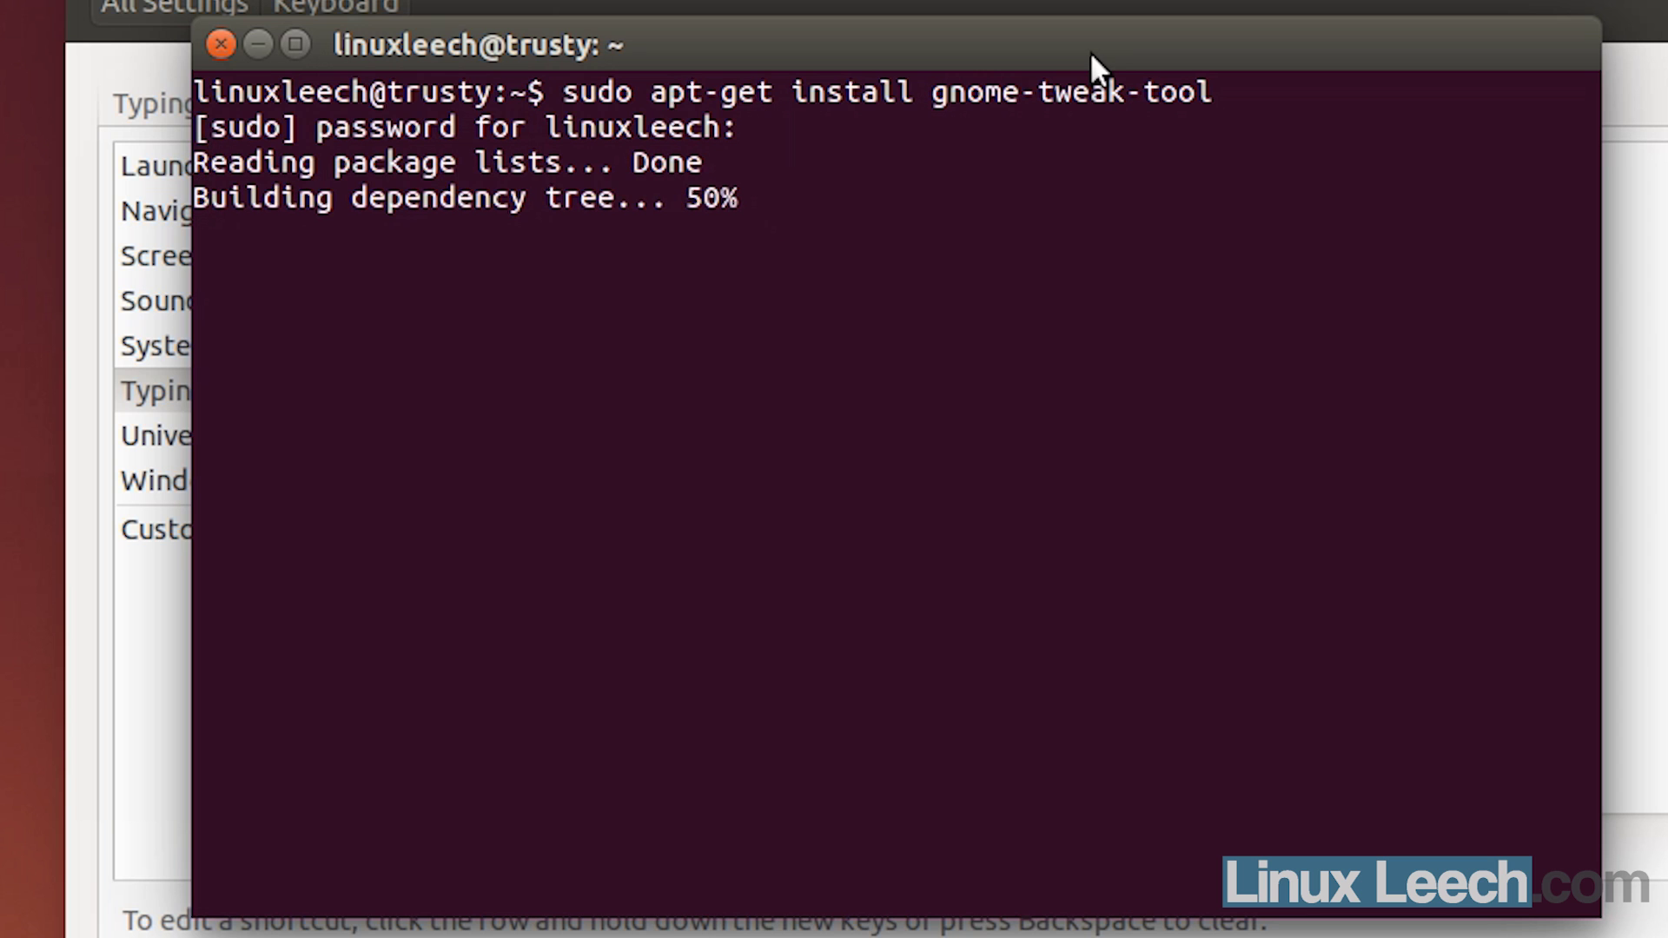
{"action": "type", "text": "y"}
{"action": "key", "text": "Return"}
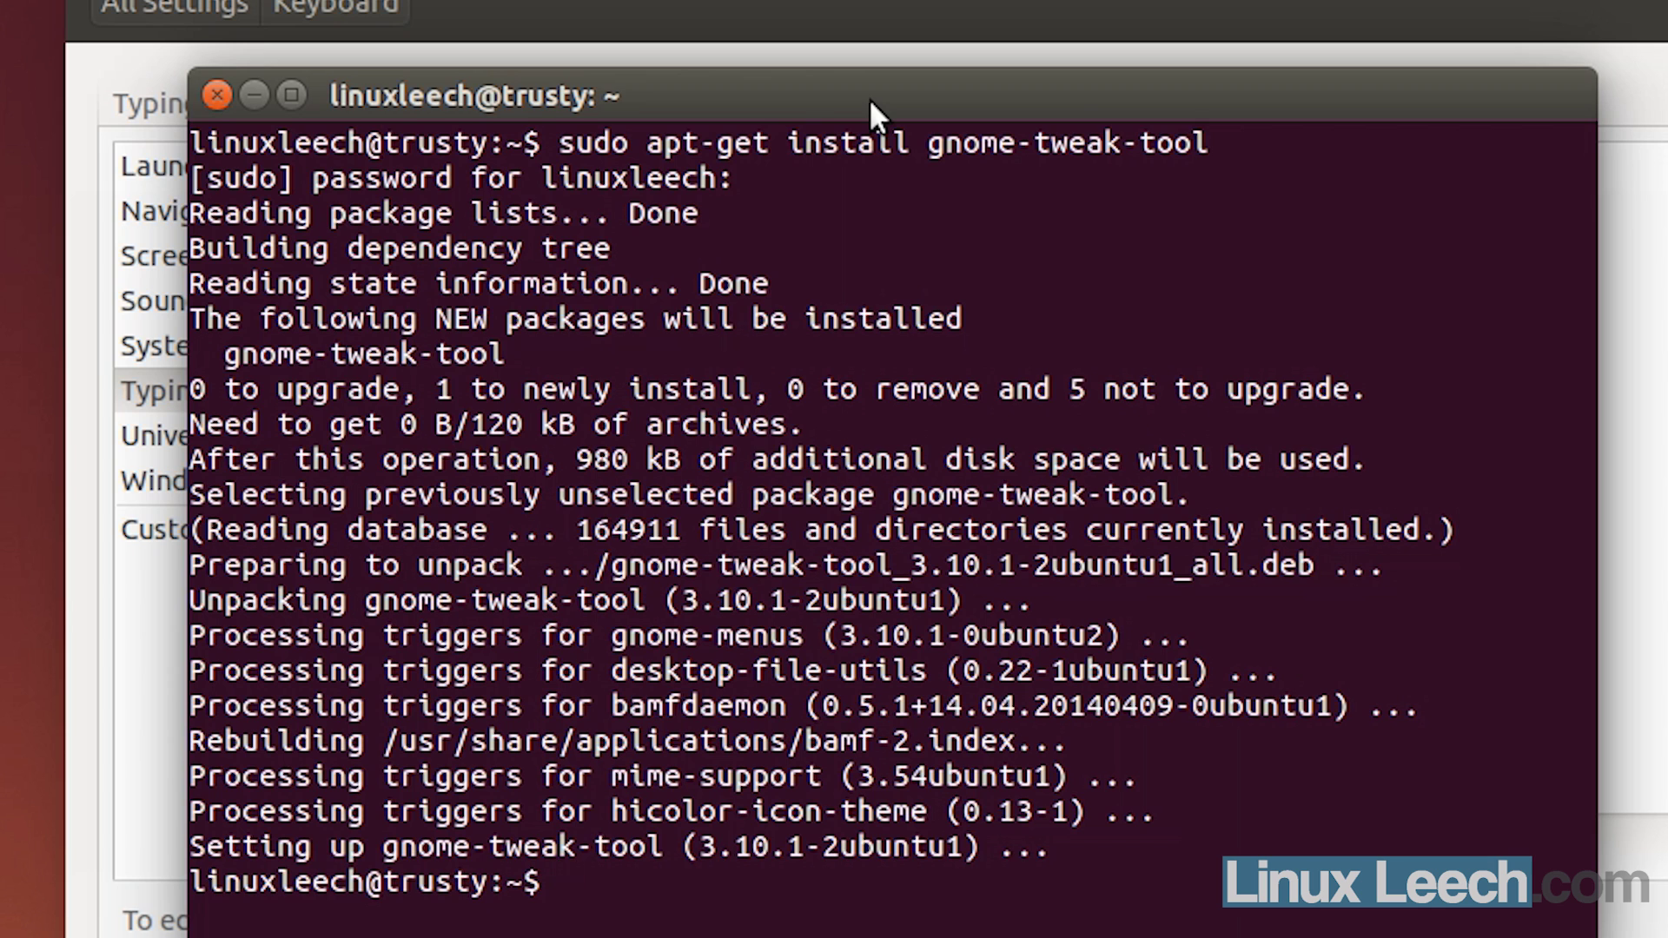
{"action": "type", "text": "gnome"}
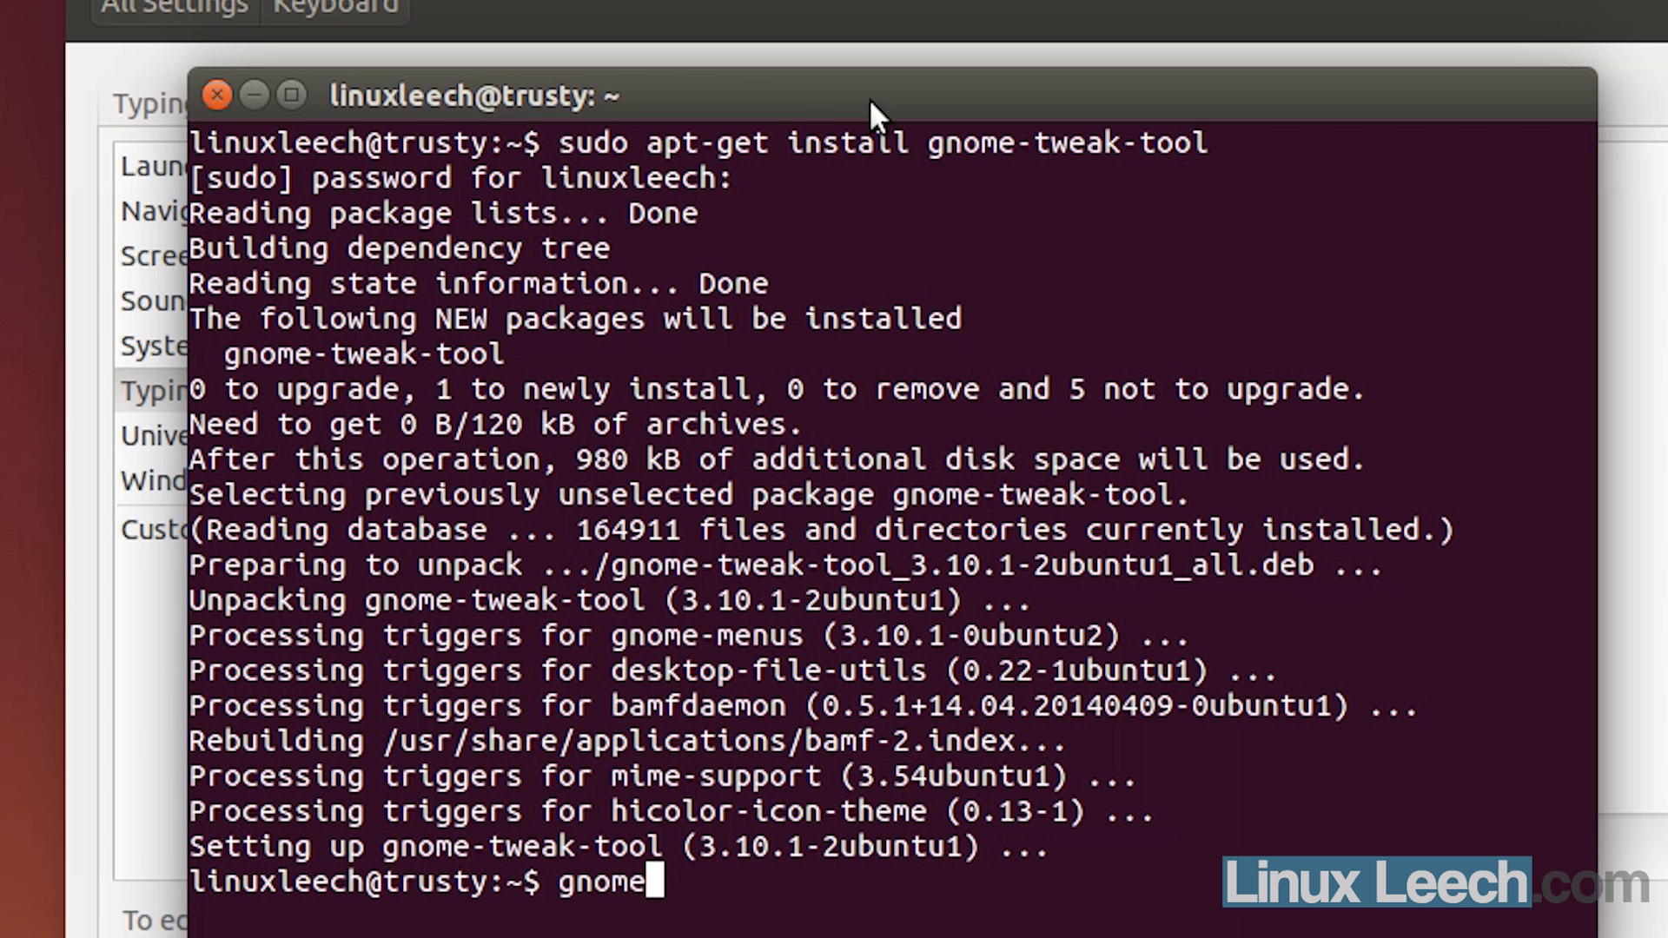
{"action": "type", "text": "-tweak-tool"}
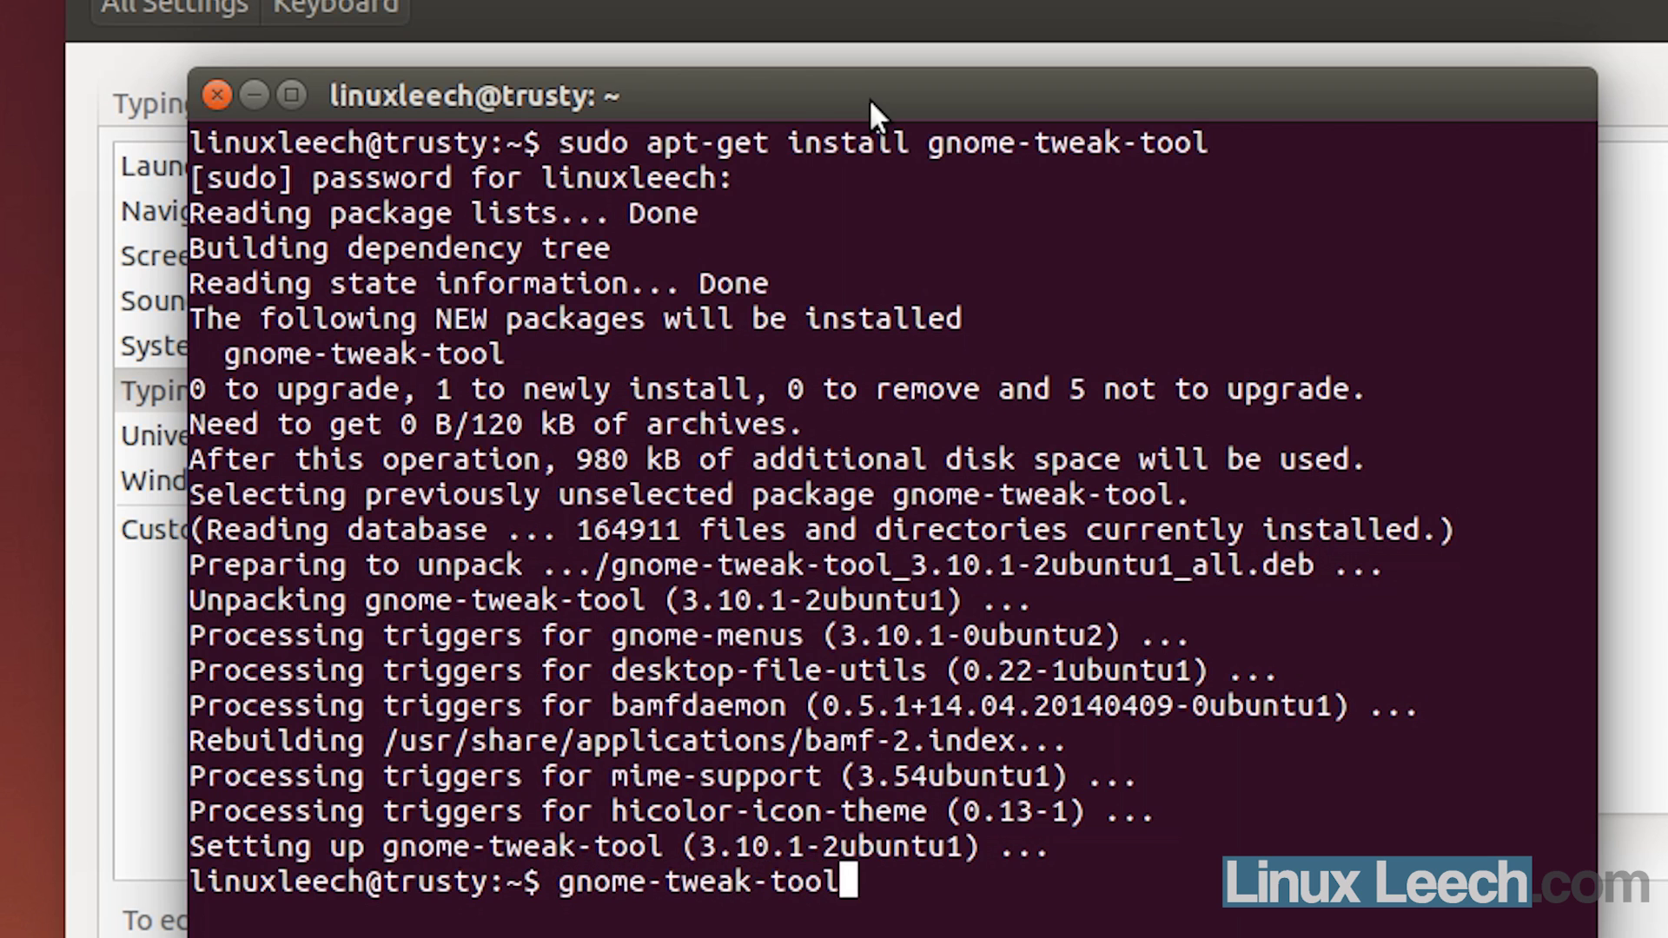
{"action": "key", "text": "Return"}
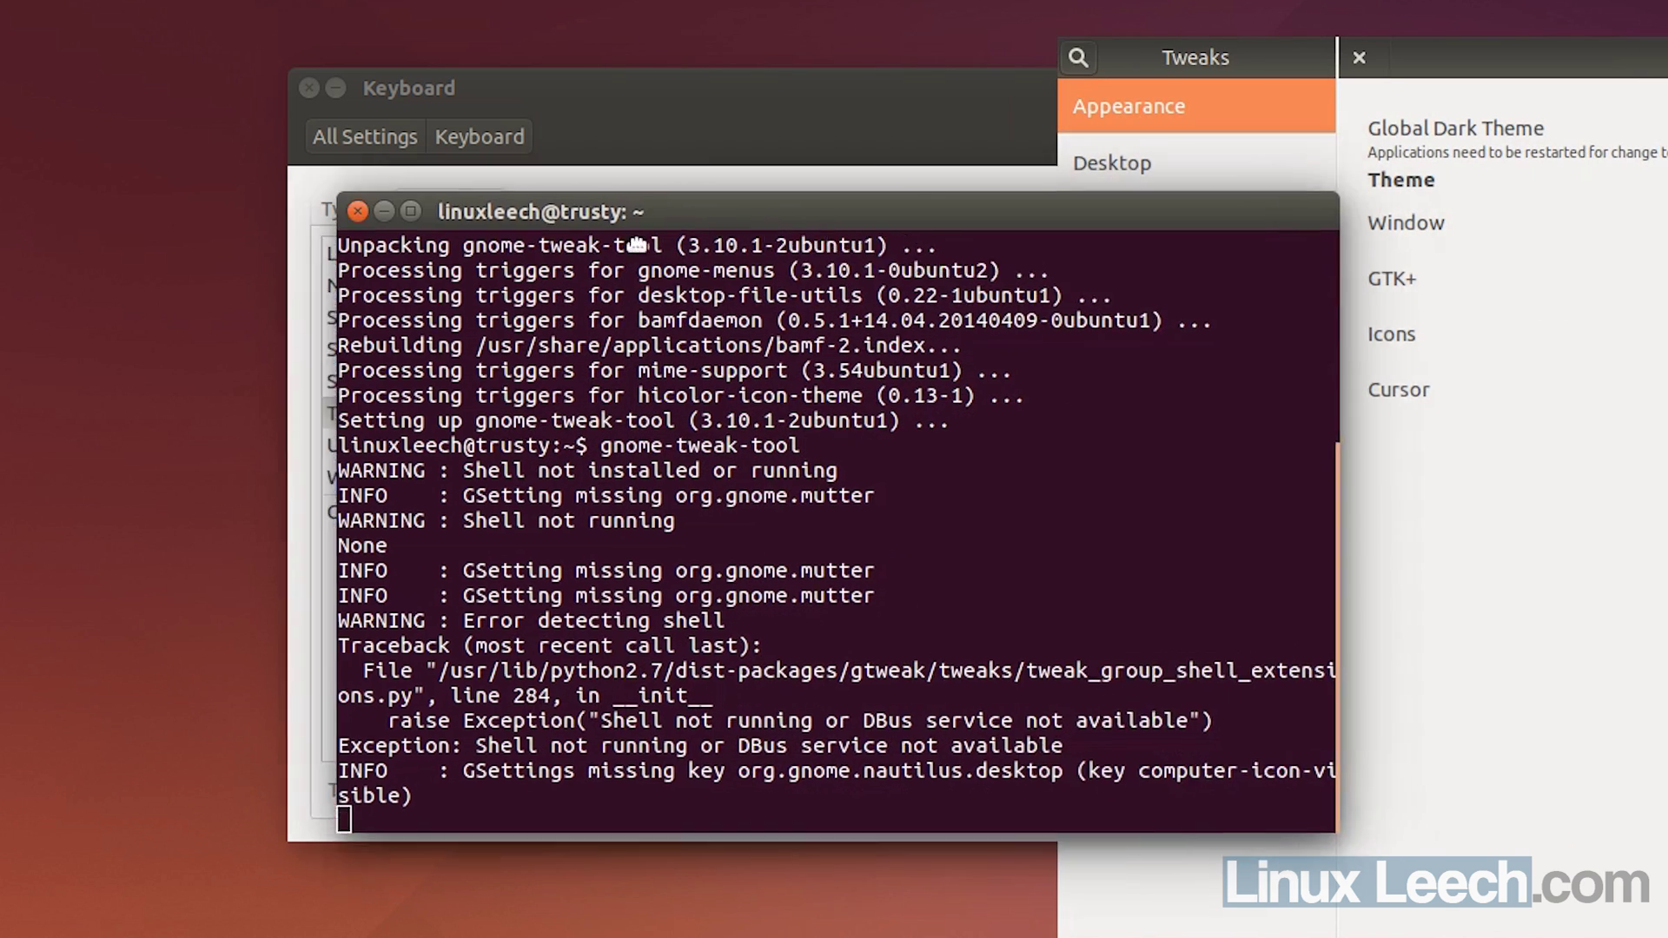
Step: Set Typing's 'Key sequence to kill the X server' to Ctrl + Alt + Backspace, then close Tweaks
{"action": "left_click_drag", "start_coordinate": [637, 245], "coordinate": [223, 322]}
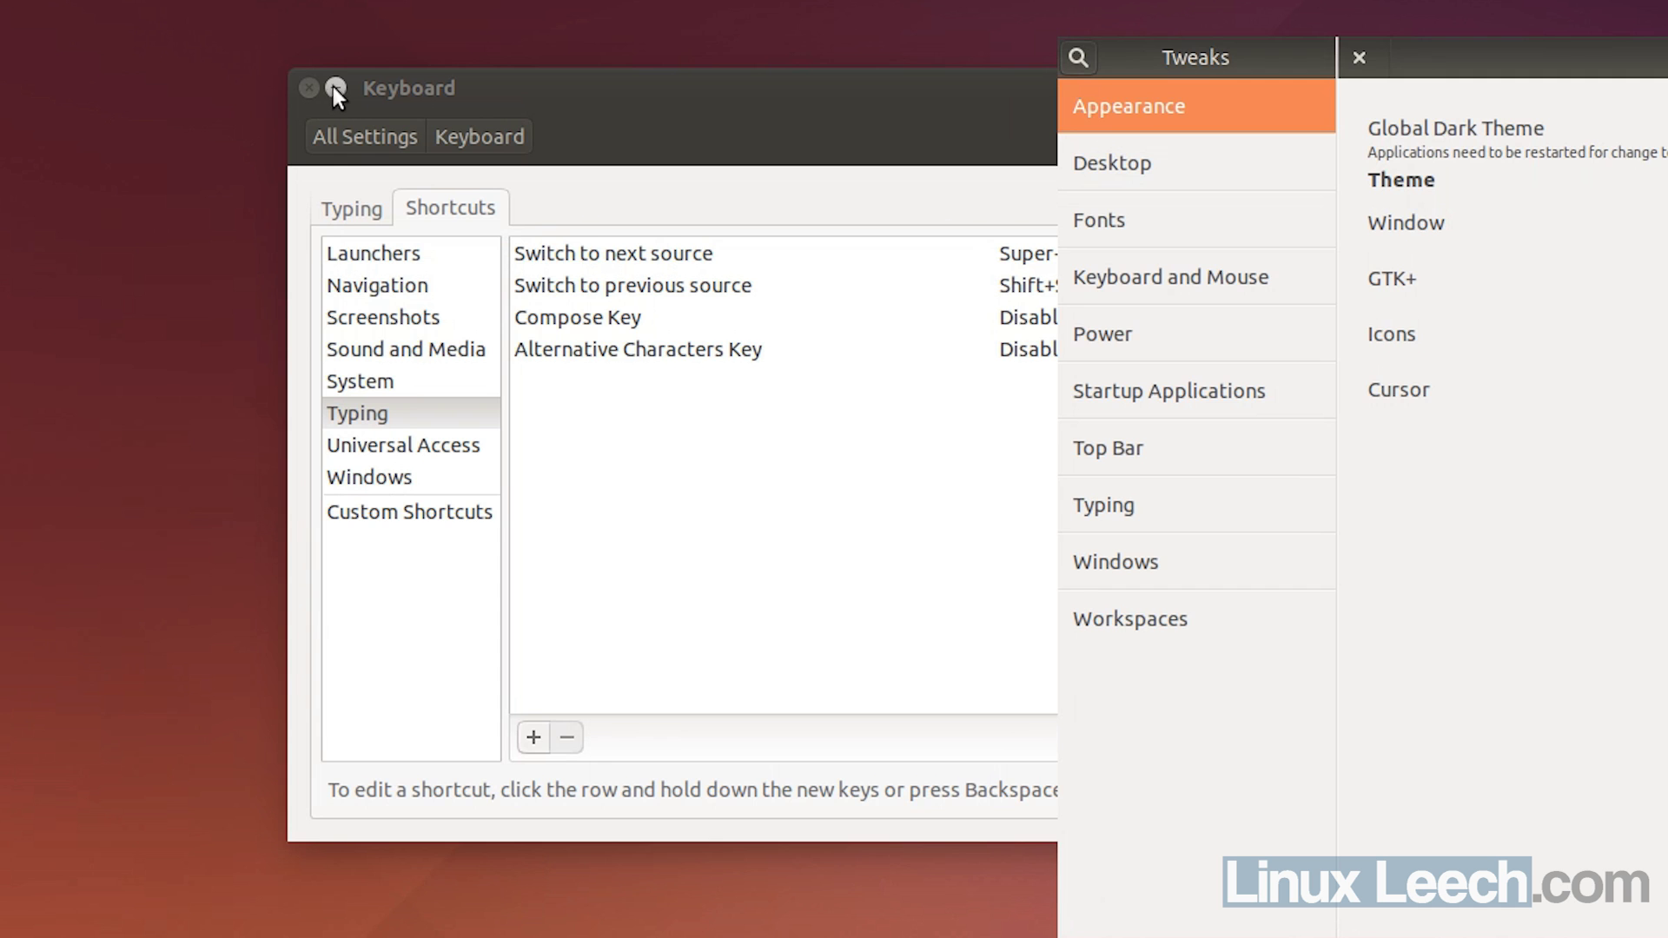
{"action": "left_click", "coordinate": [333, 88]}
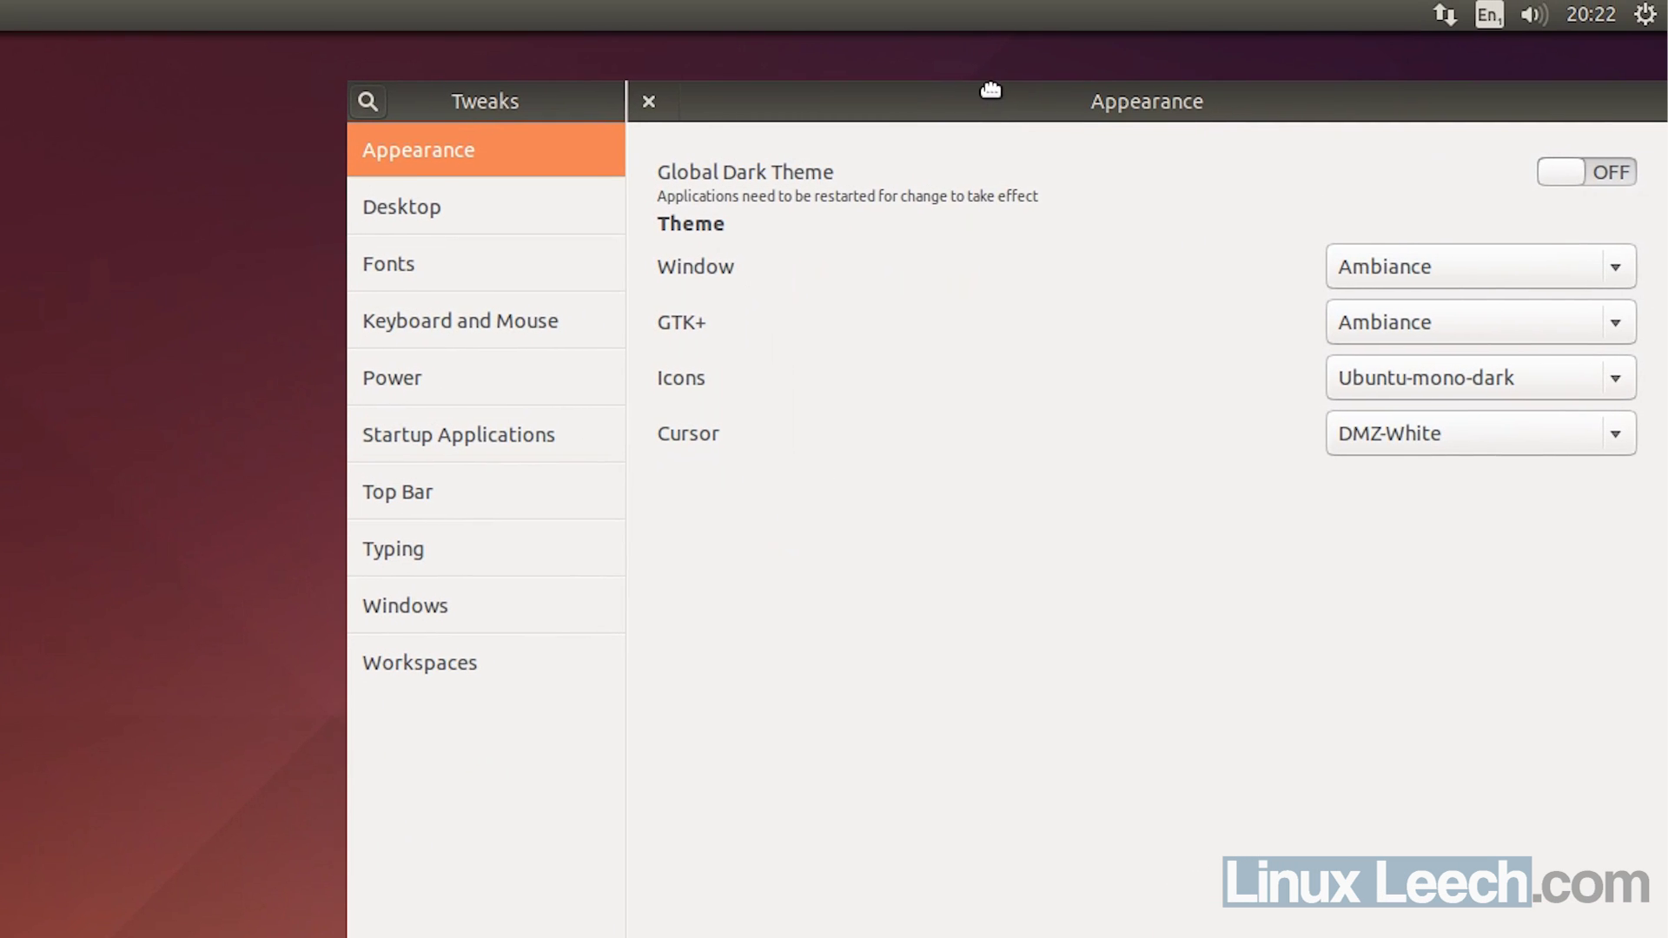
{"action": "left_click", "coordinate": [419, 552]}
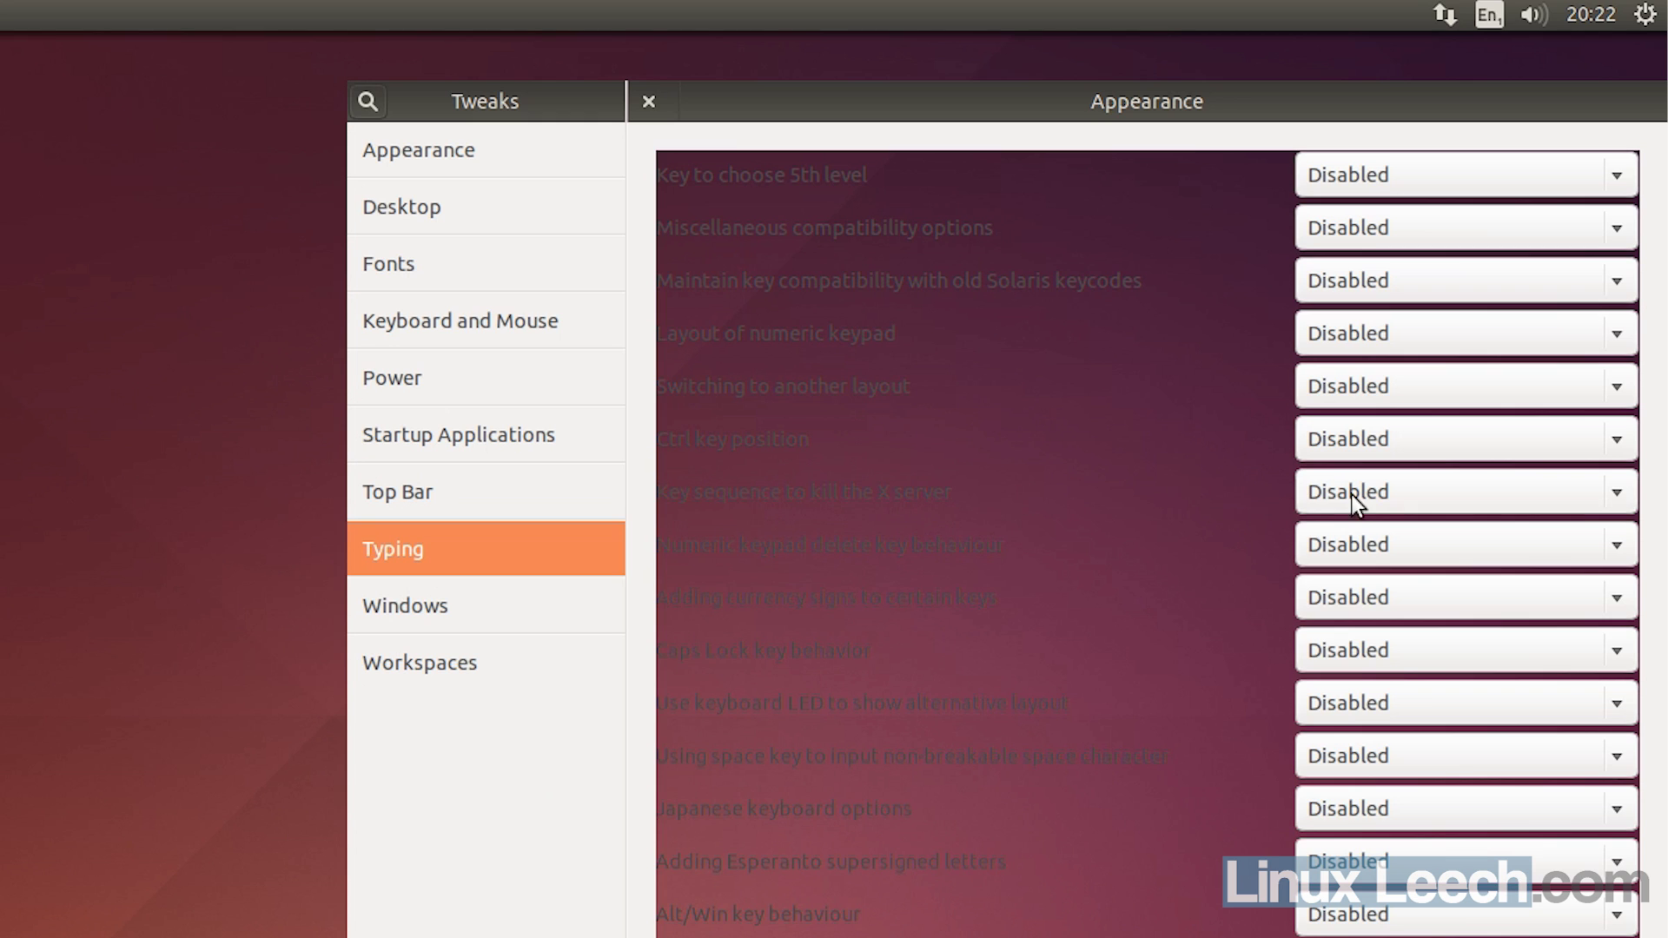
{"action": "left_click", "coordinate": [1616, 501]}
{"action": "left_click", "coordinate": [1546, 529]}
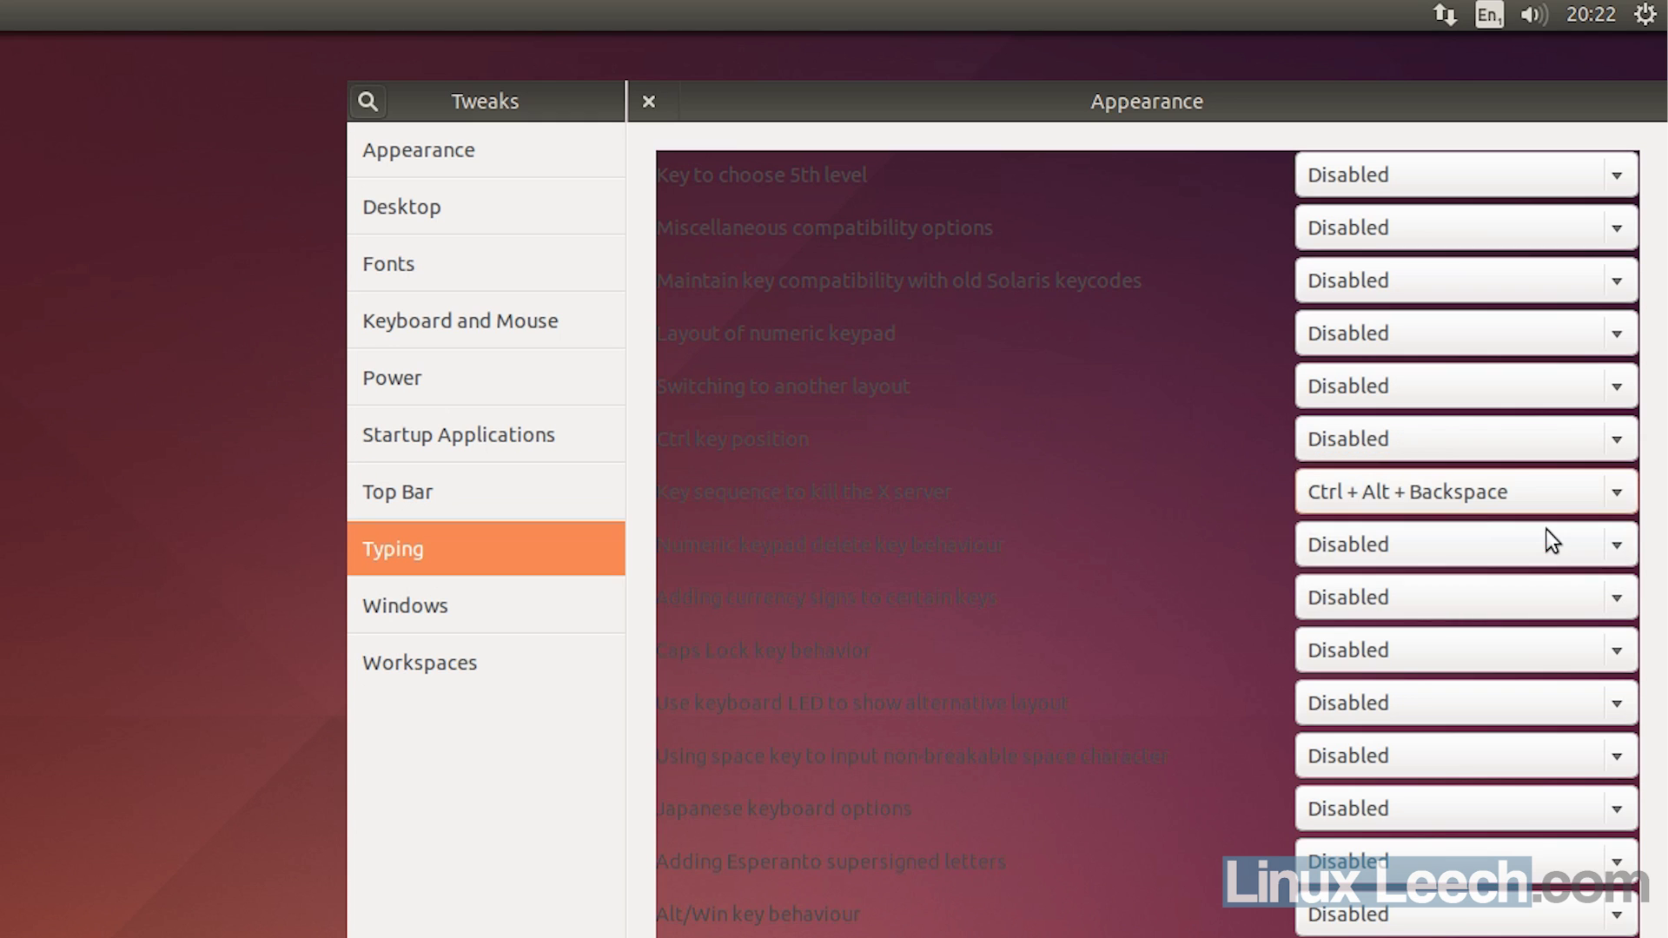
{"action": "left_click", "coordinate": [648, 102]}
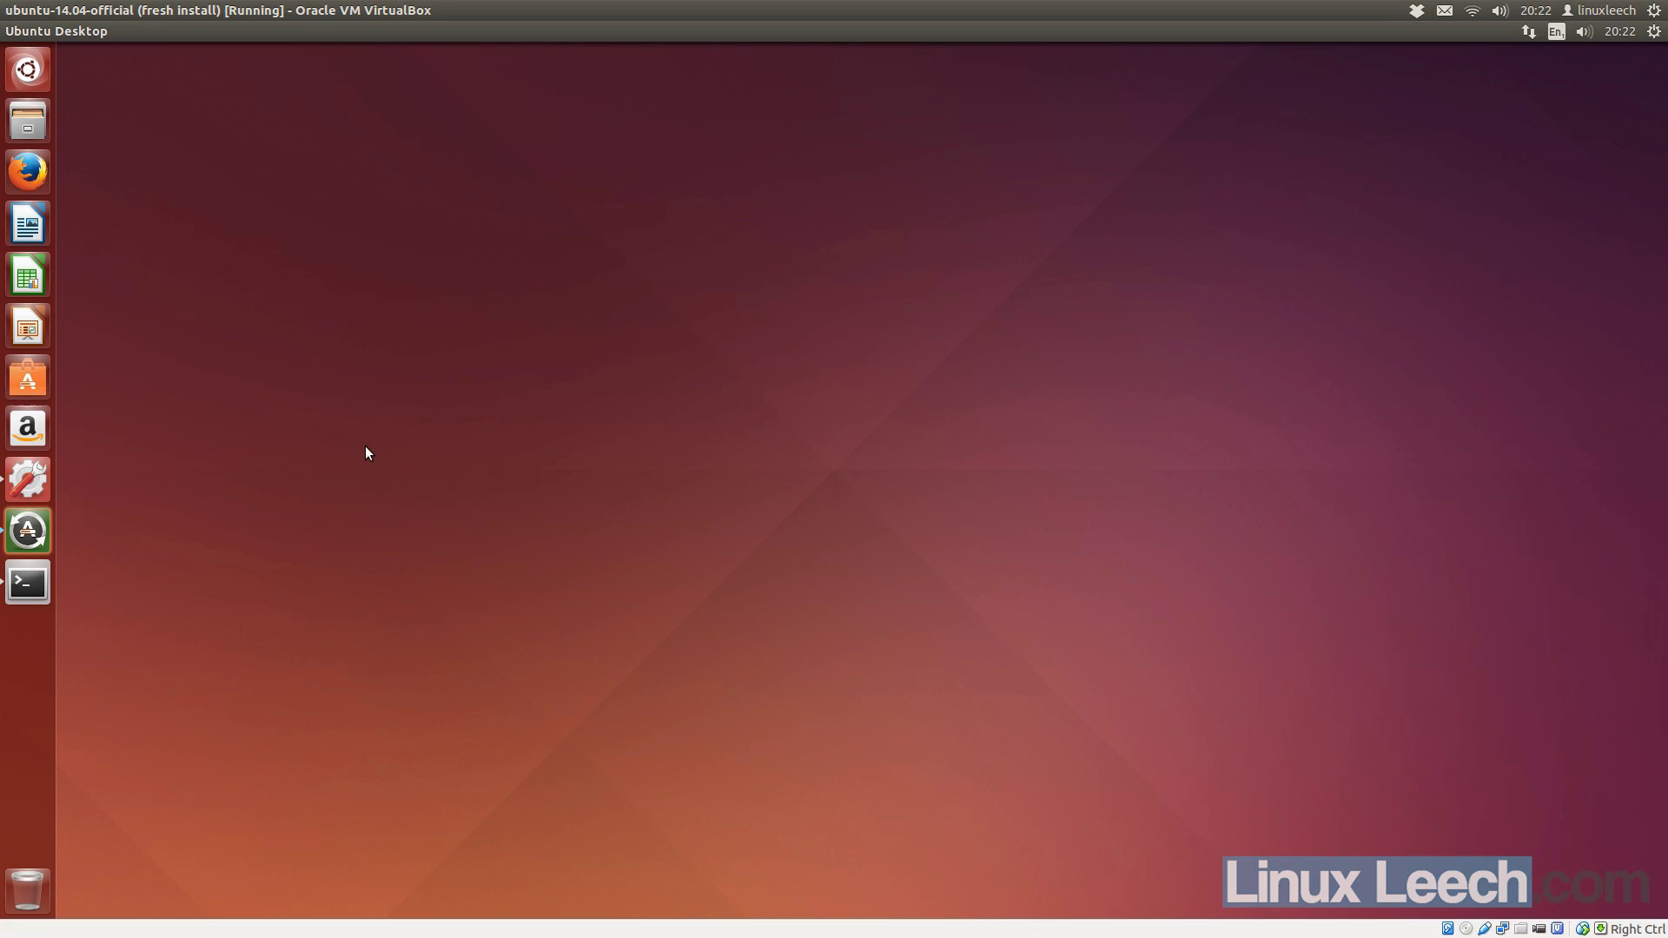
Step: Set Appearance > Behaviour to show window menus in the window's title bar
{"action": "left_click", "coordinate": [28, 481]}
{"action": "left_click", "coordinate": [292, 80]}
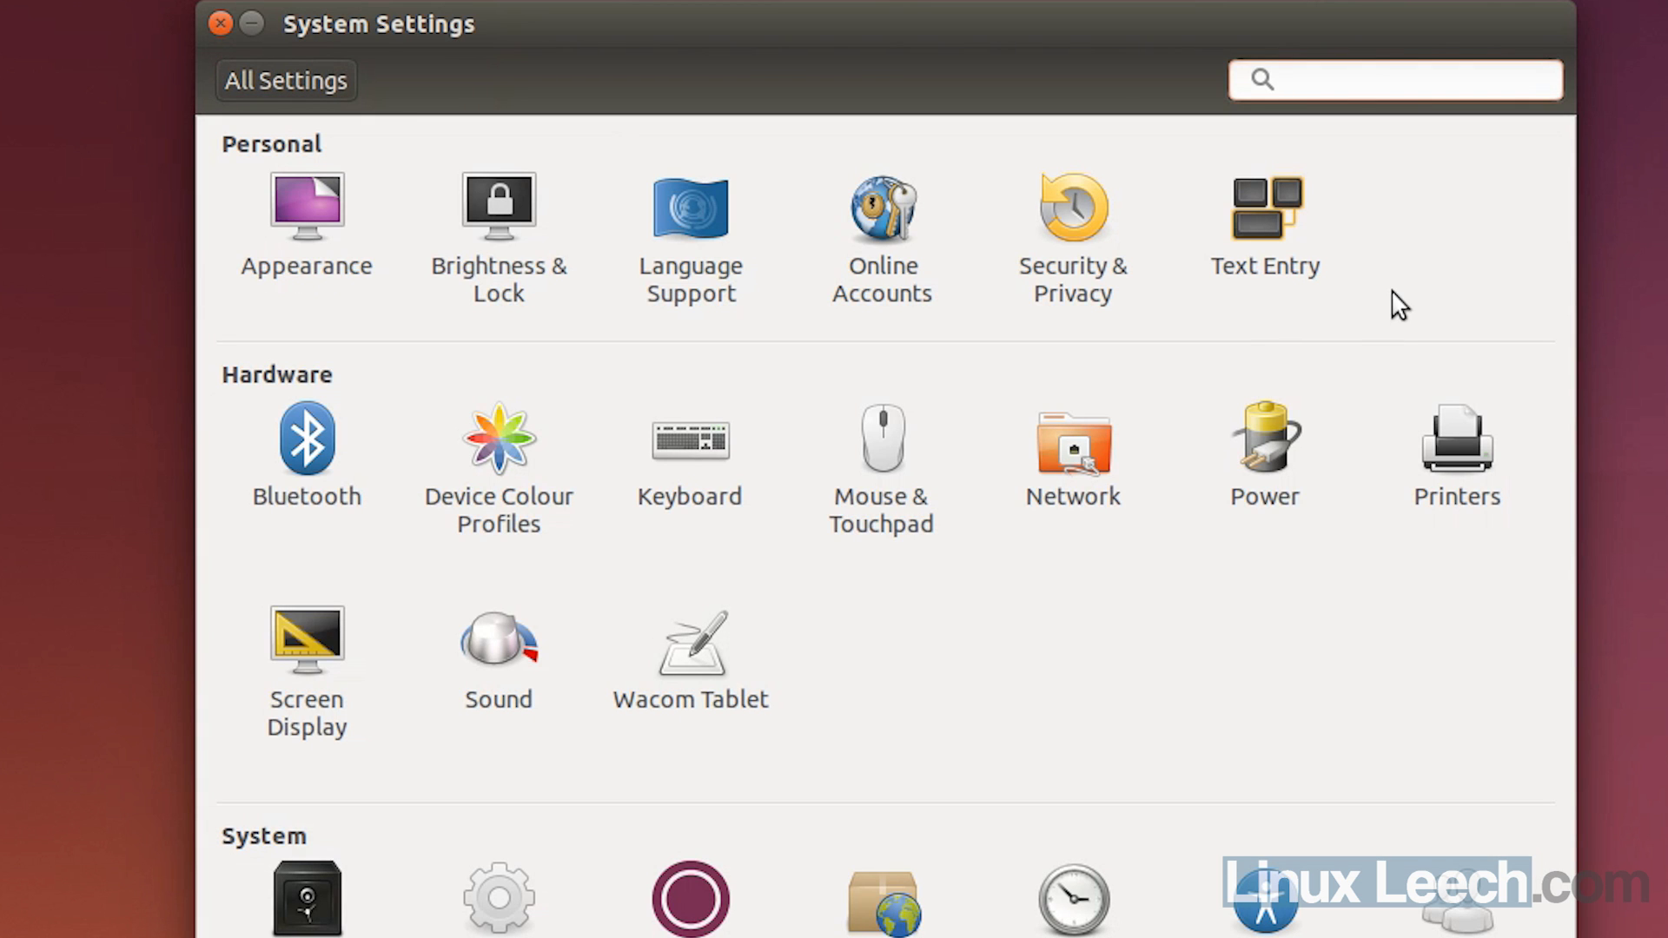
{"action": "left_click", "coordinate": [304, 207]}
{"action": "left_click", "coordinate": [367, 164]}
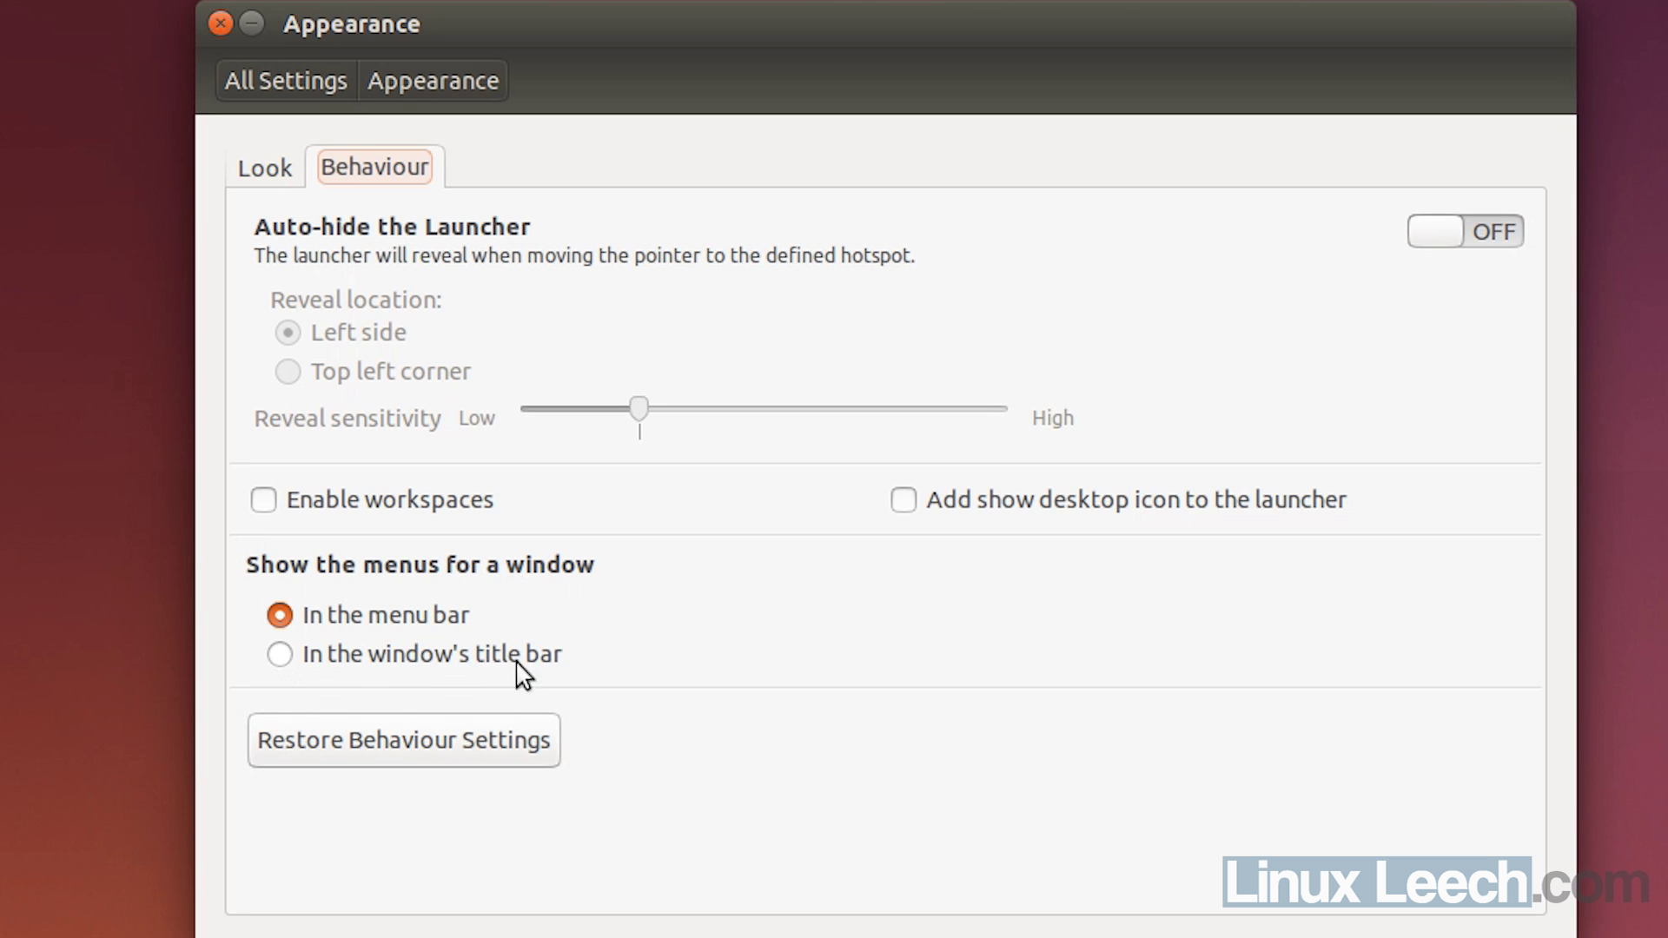
{"action": "left_click", "coordinate": [279, 656]}
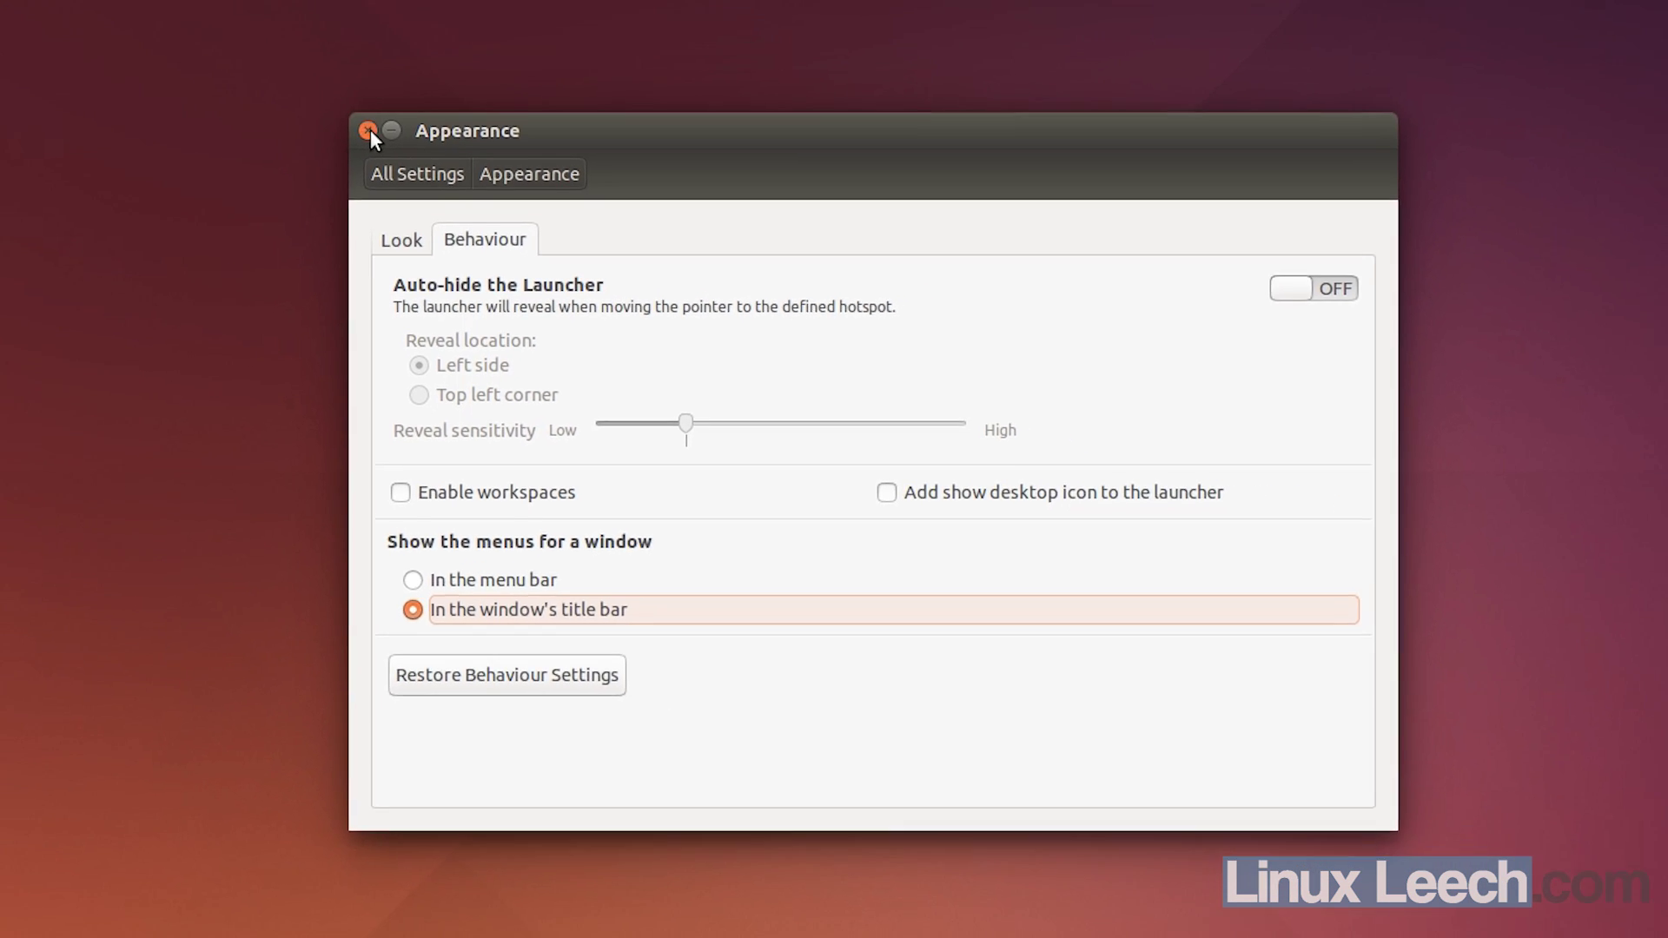
Step: Close Appearance settings, launch Firefox to check its title-bar menus, then minimise it
{"action": "left_click", "coordinate": [259, 48]}
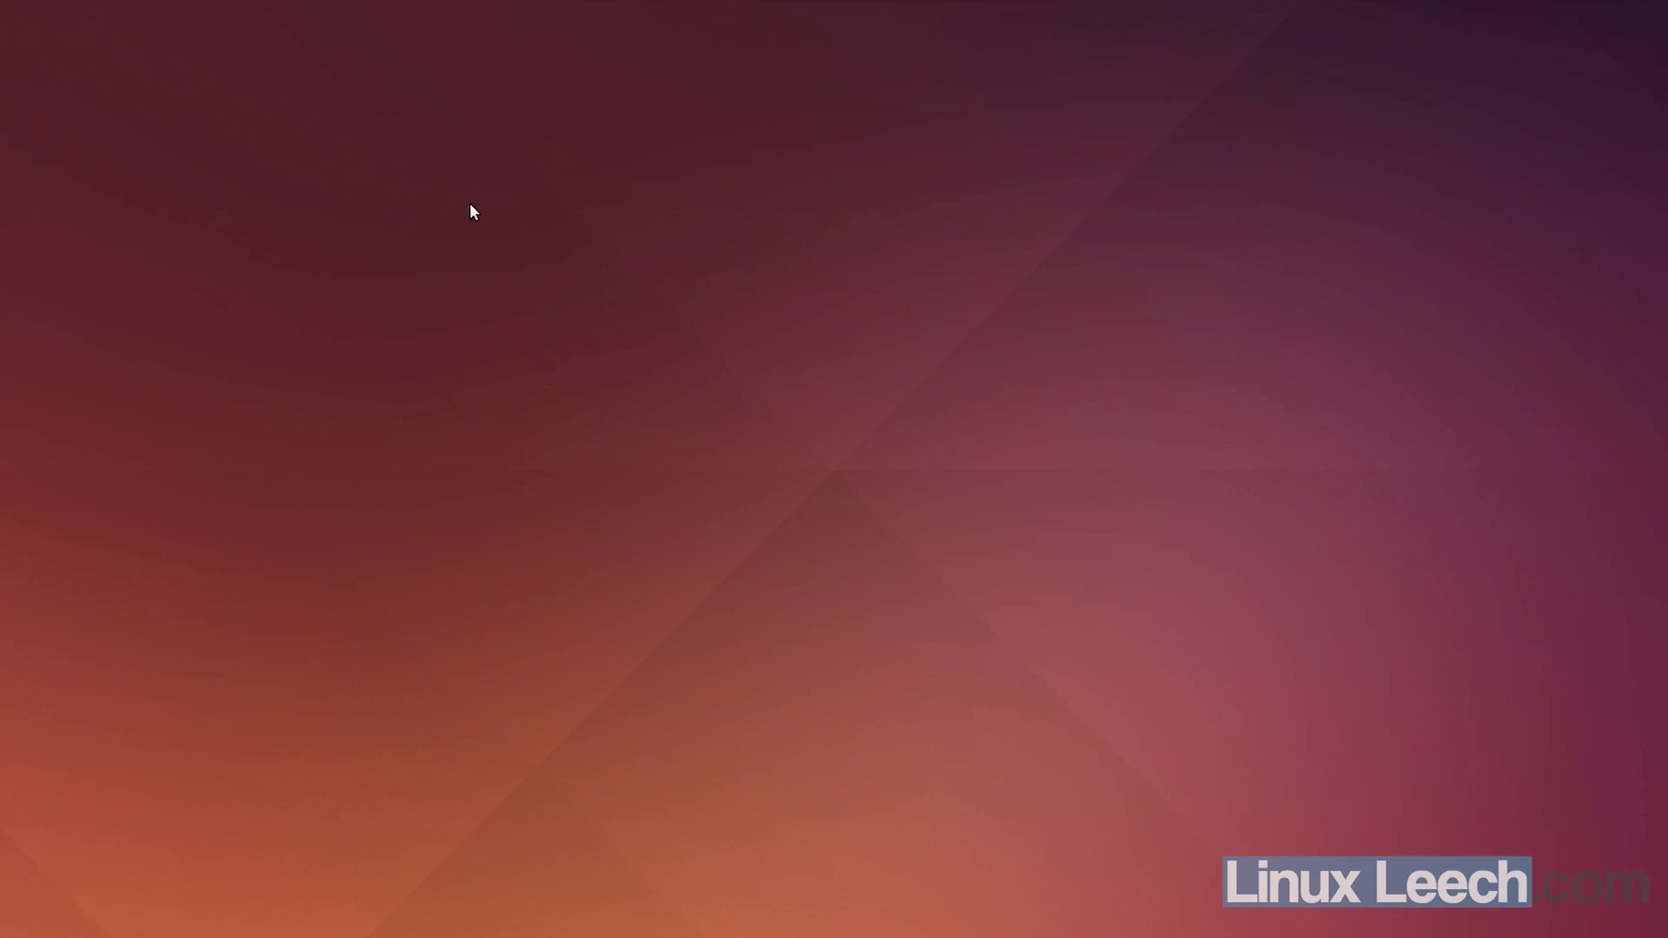
{"action": "left_click", "coordinate": [28, 174]}
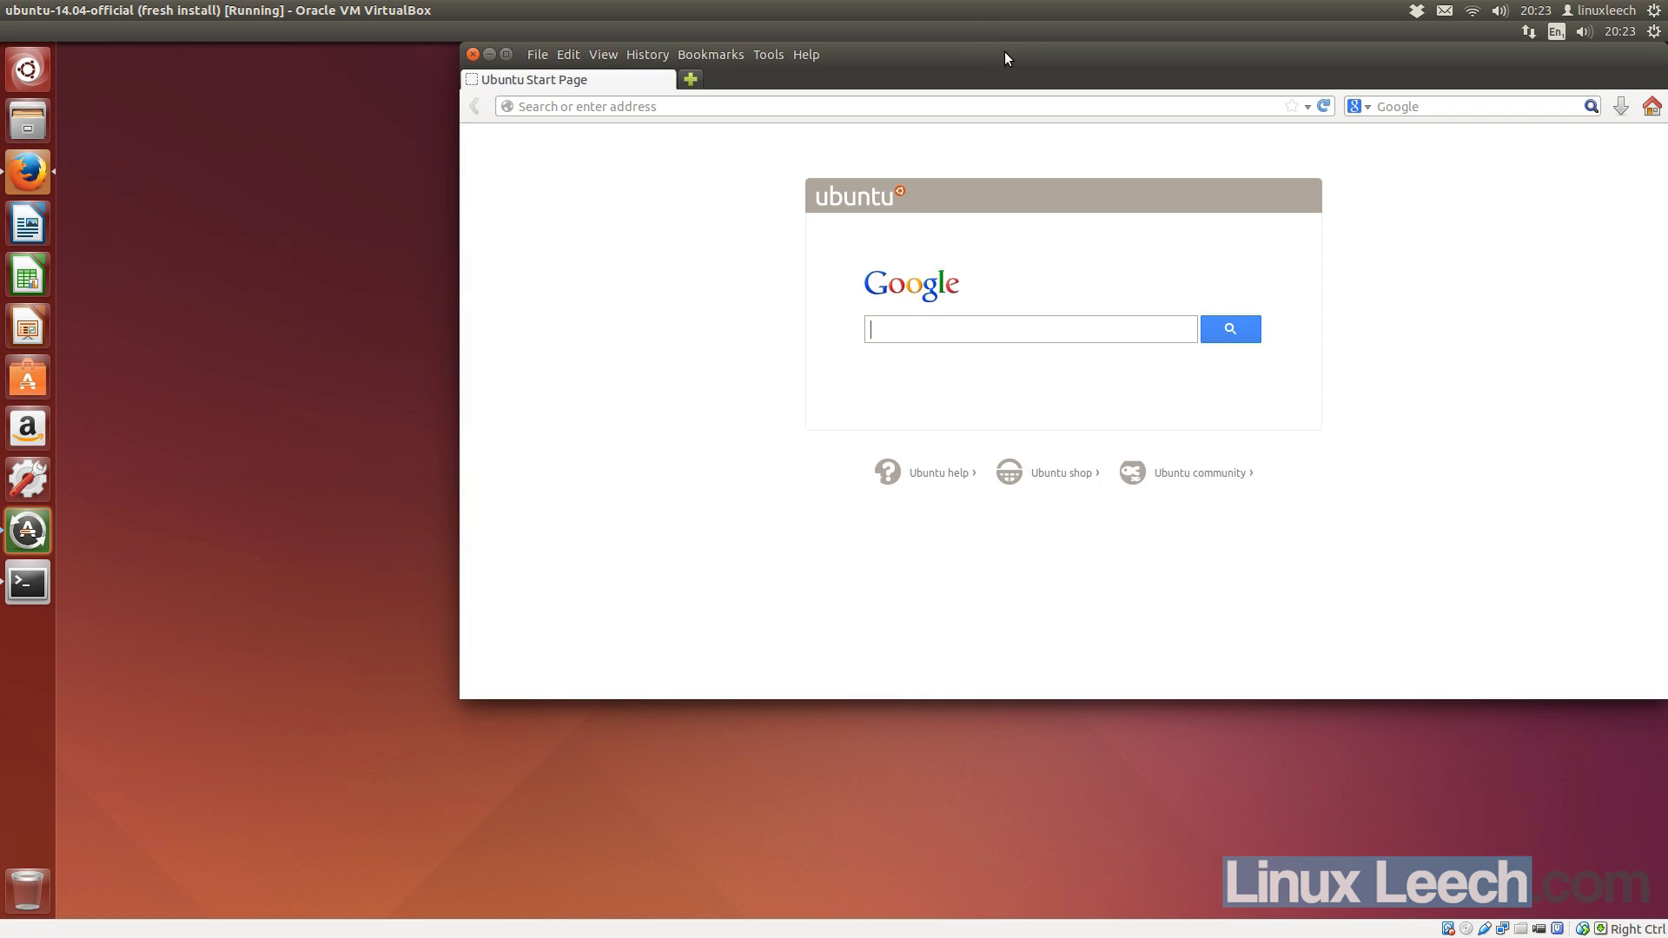
{"action": "left_click_drag", "start_coordinate": [1005, 58], "coordinate": [861, 185]}
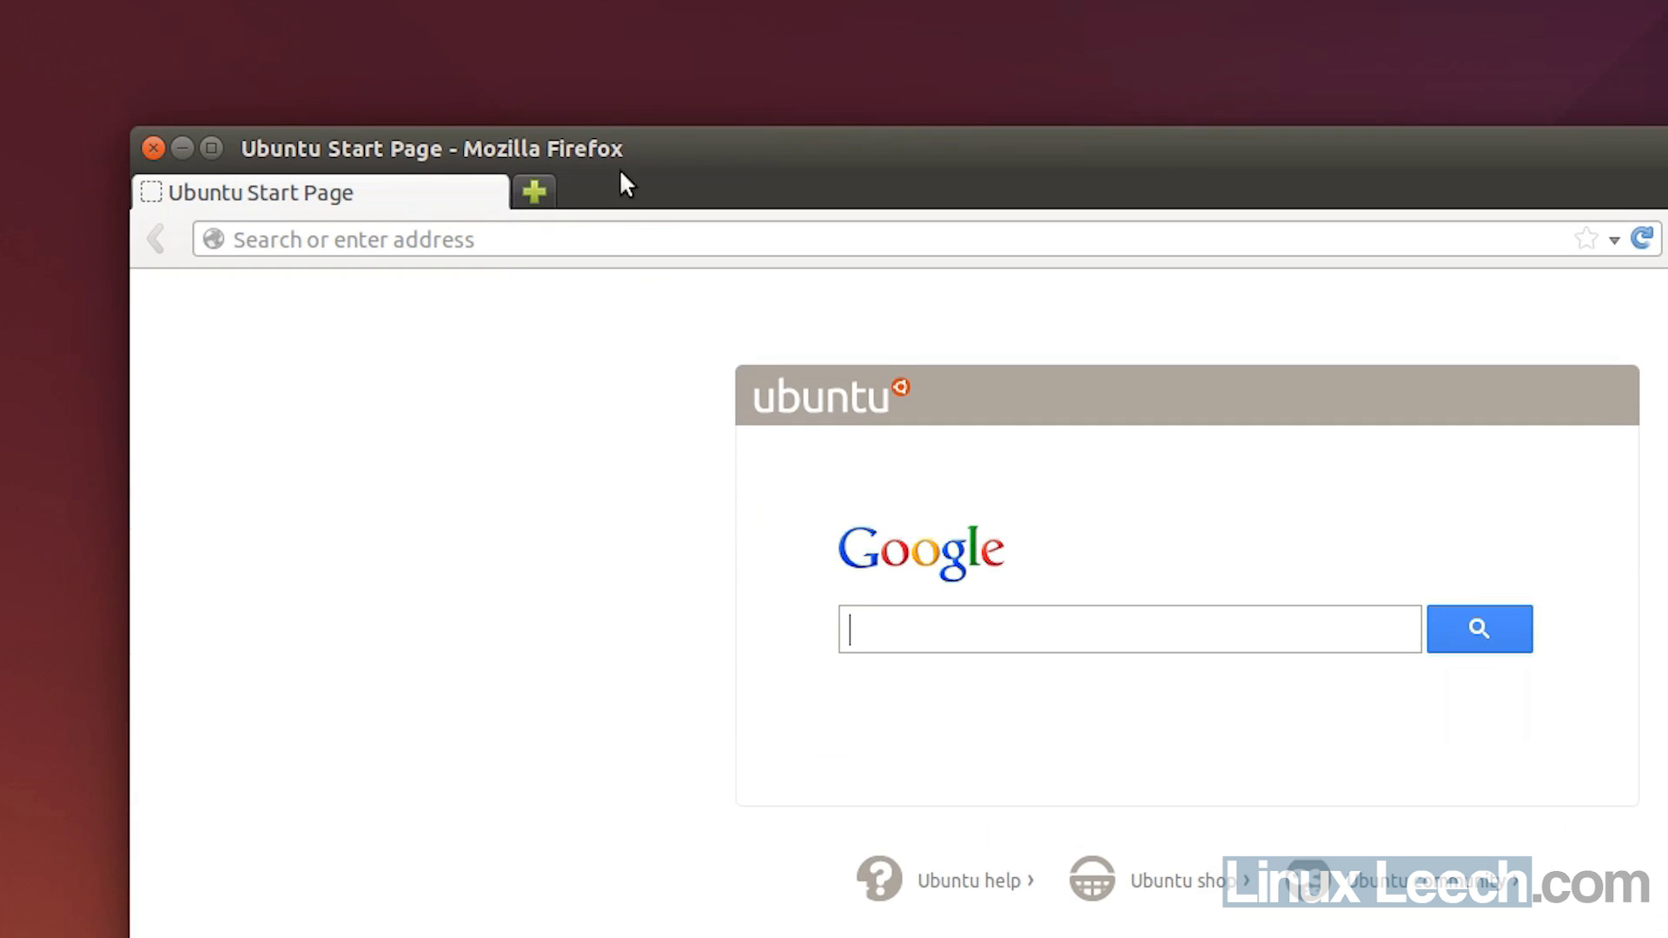
{"action": "mouse_move", "coordinate": [555, 148]}
{"action": "left_click", "coordinate": [185, 154]}
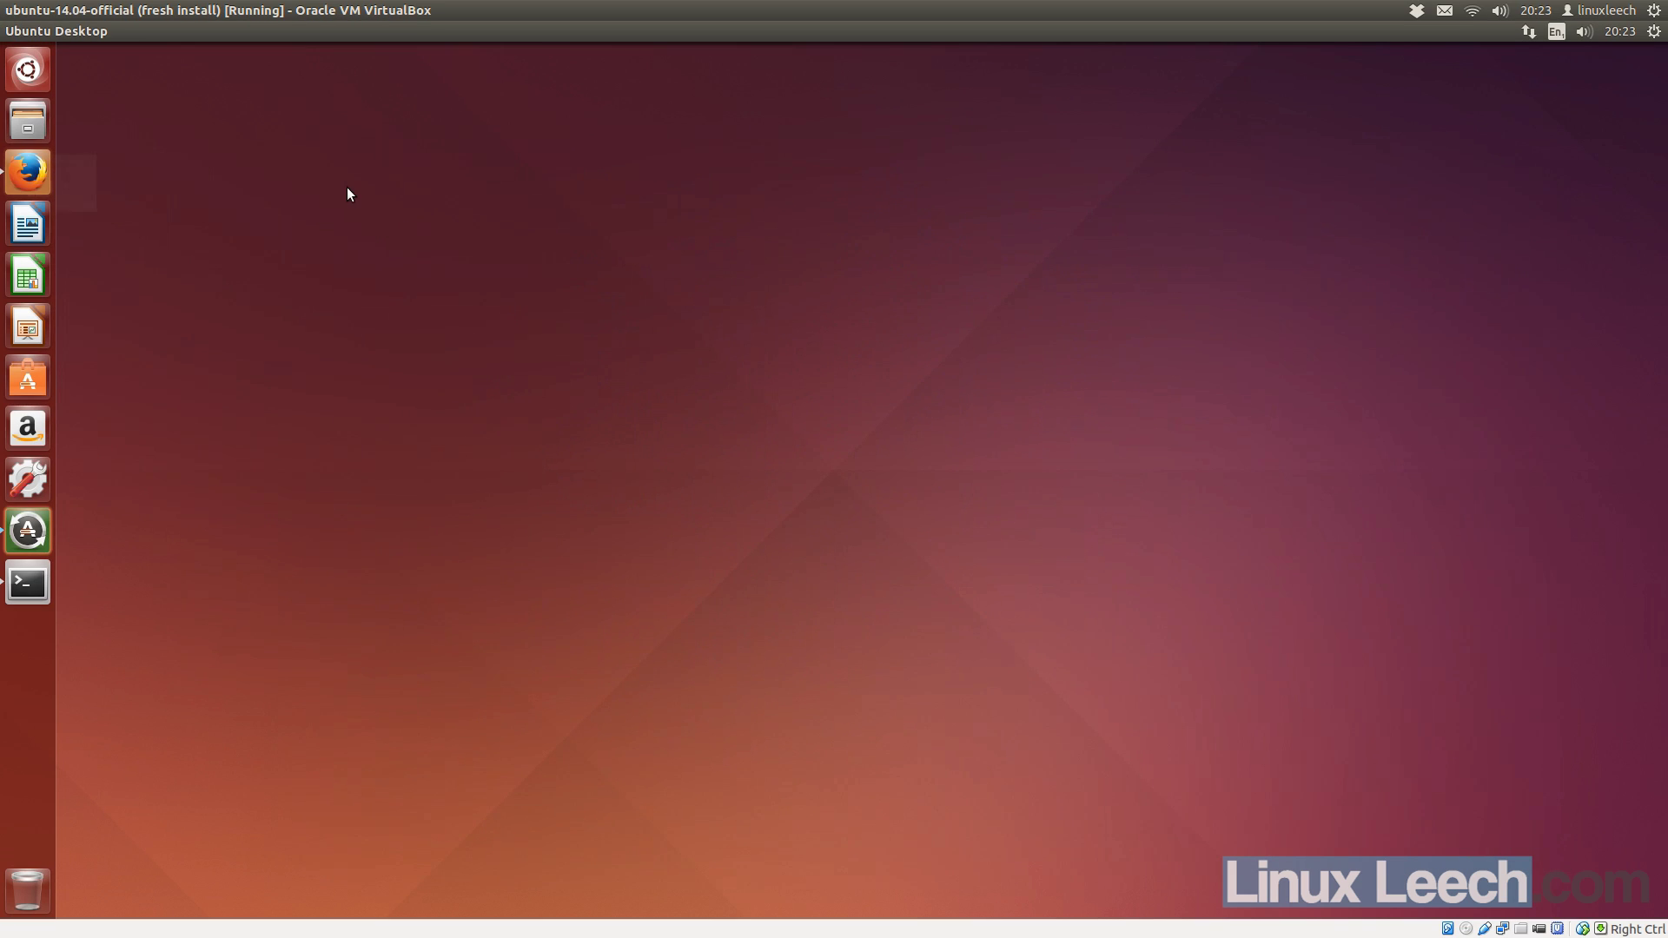
Step: Run sudo apt-add-repository ppa:pipelight/stable in a new terminal, entering the password and confirming
{"action": "key", "text": "ctrl+alt+t"}
{"action": "left_click_drag", "start_coordinate": [1441, 63], "coordinate": [940, 275]}
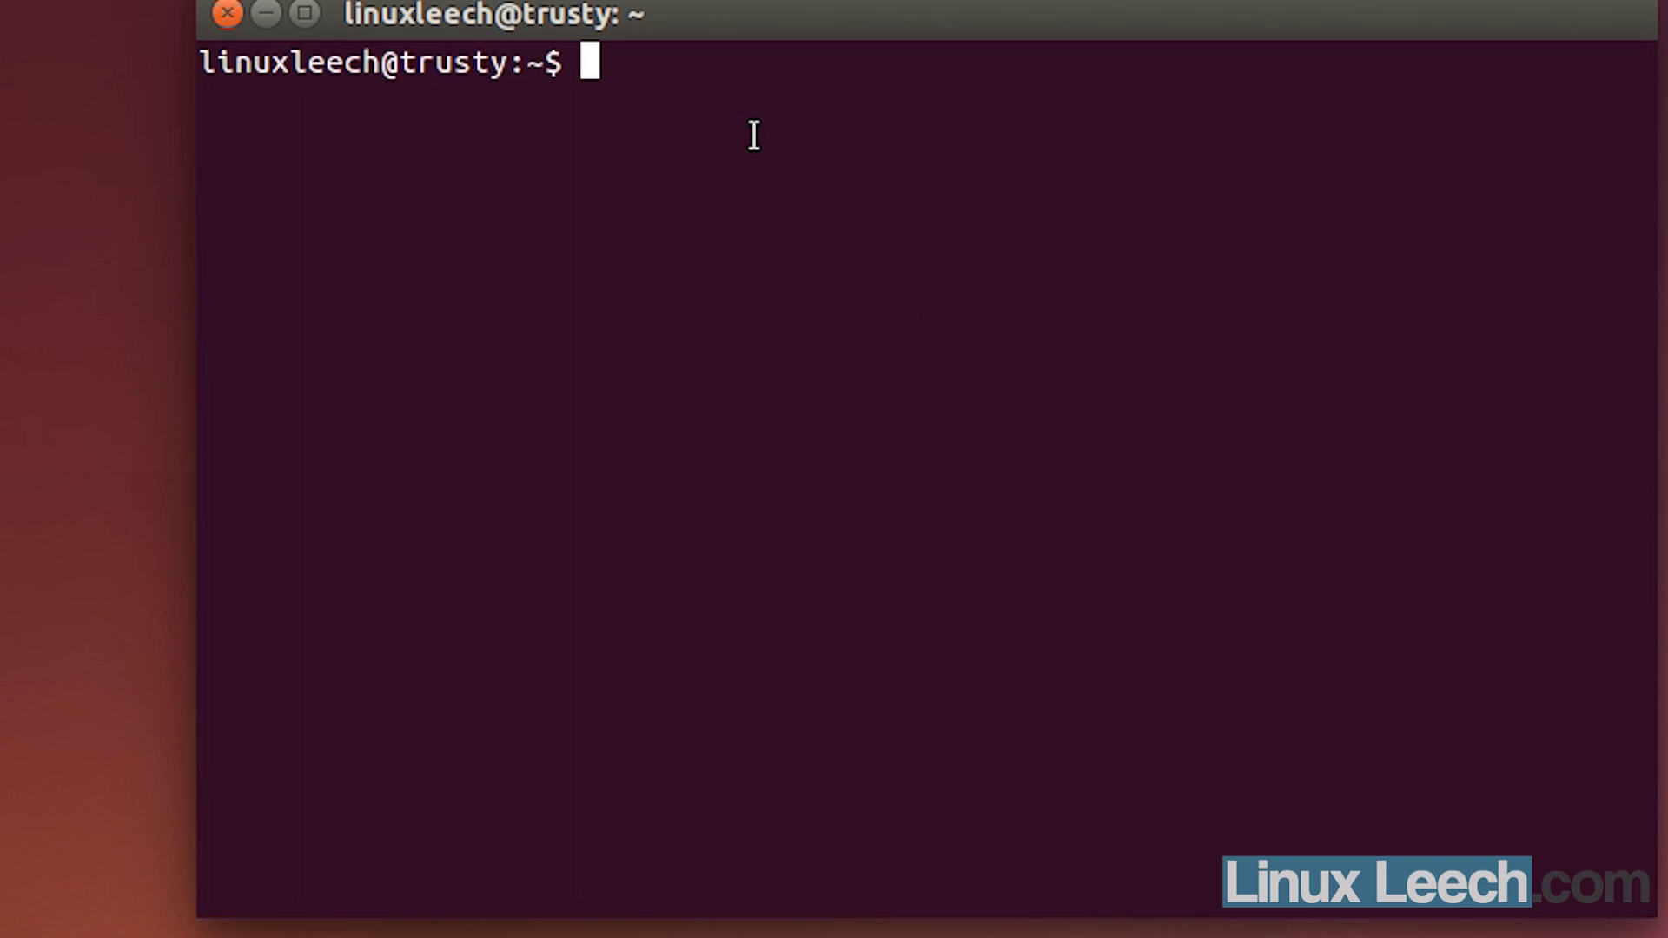
{"action": "type", "text": "sudo"}
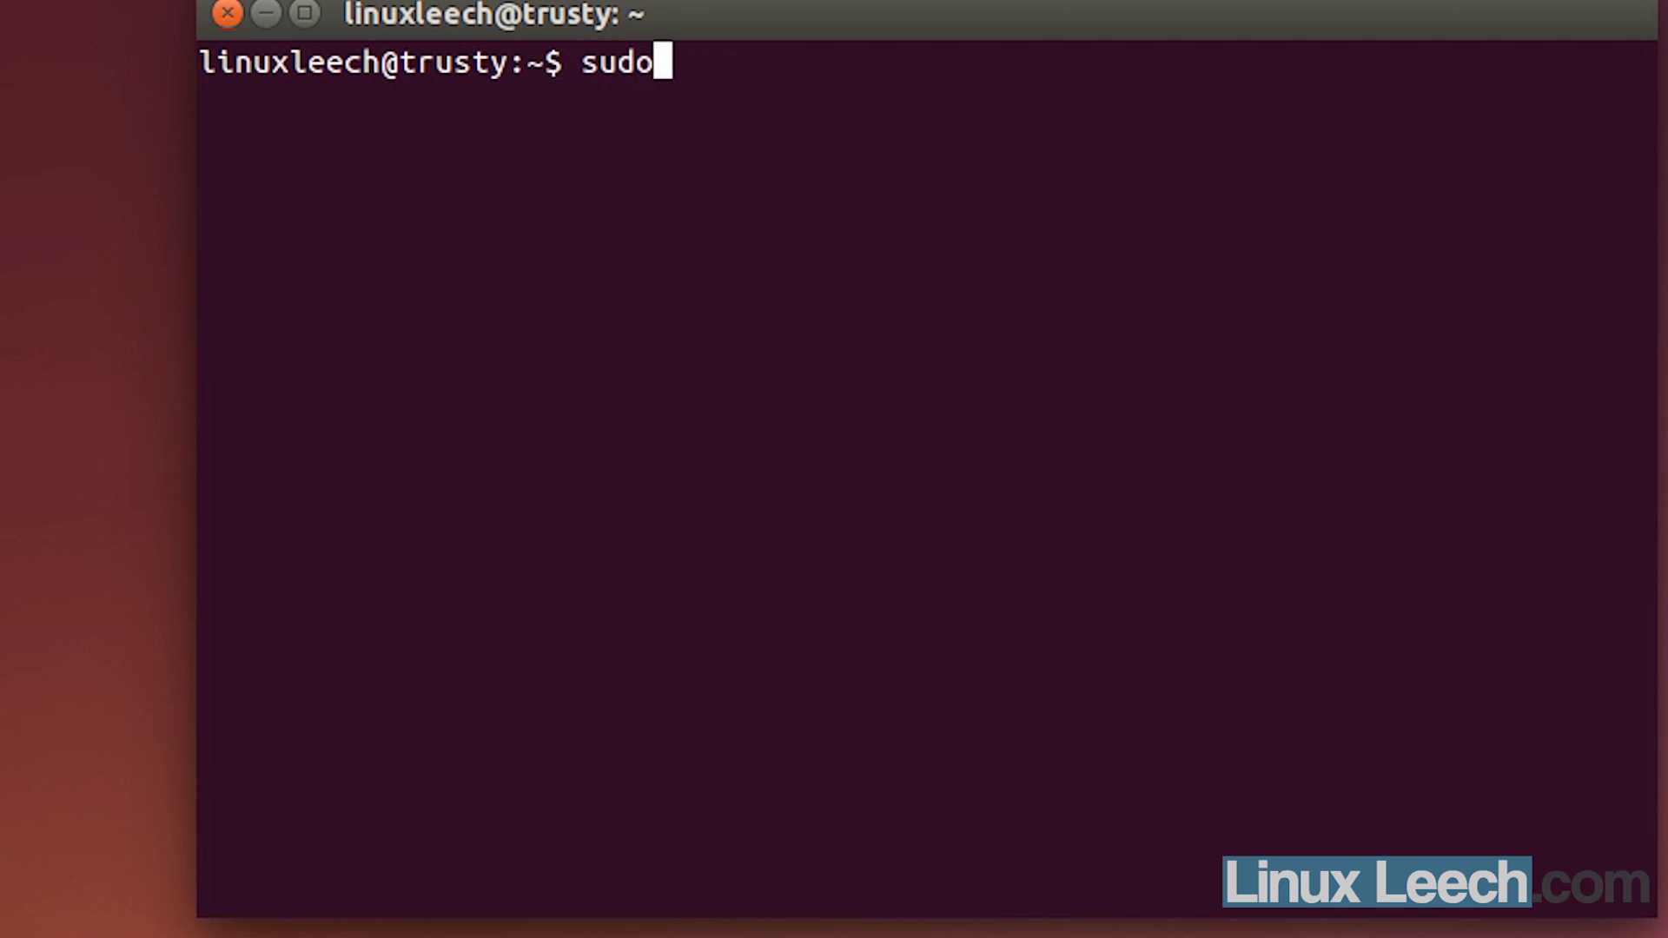
{"action": "type", "text": " apt-add"}
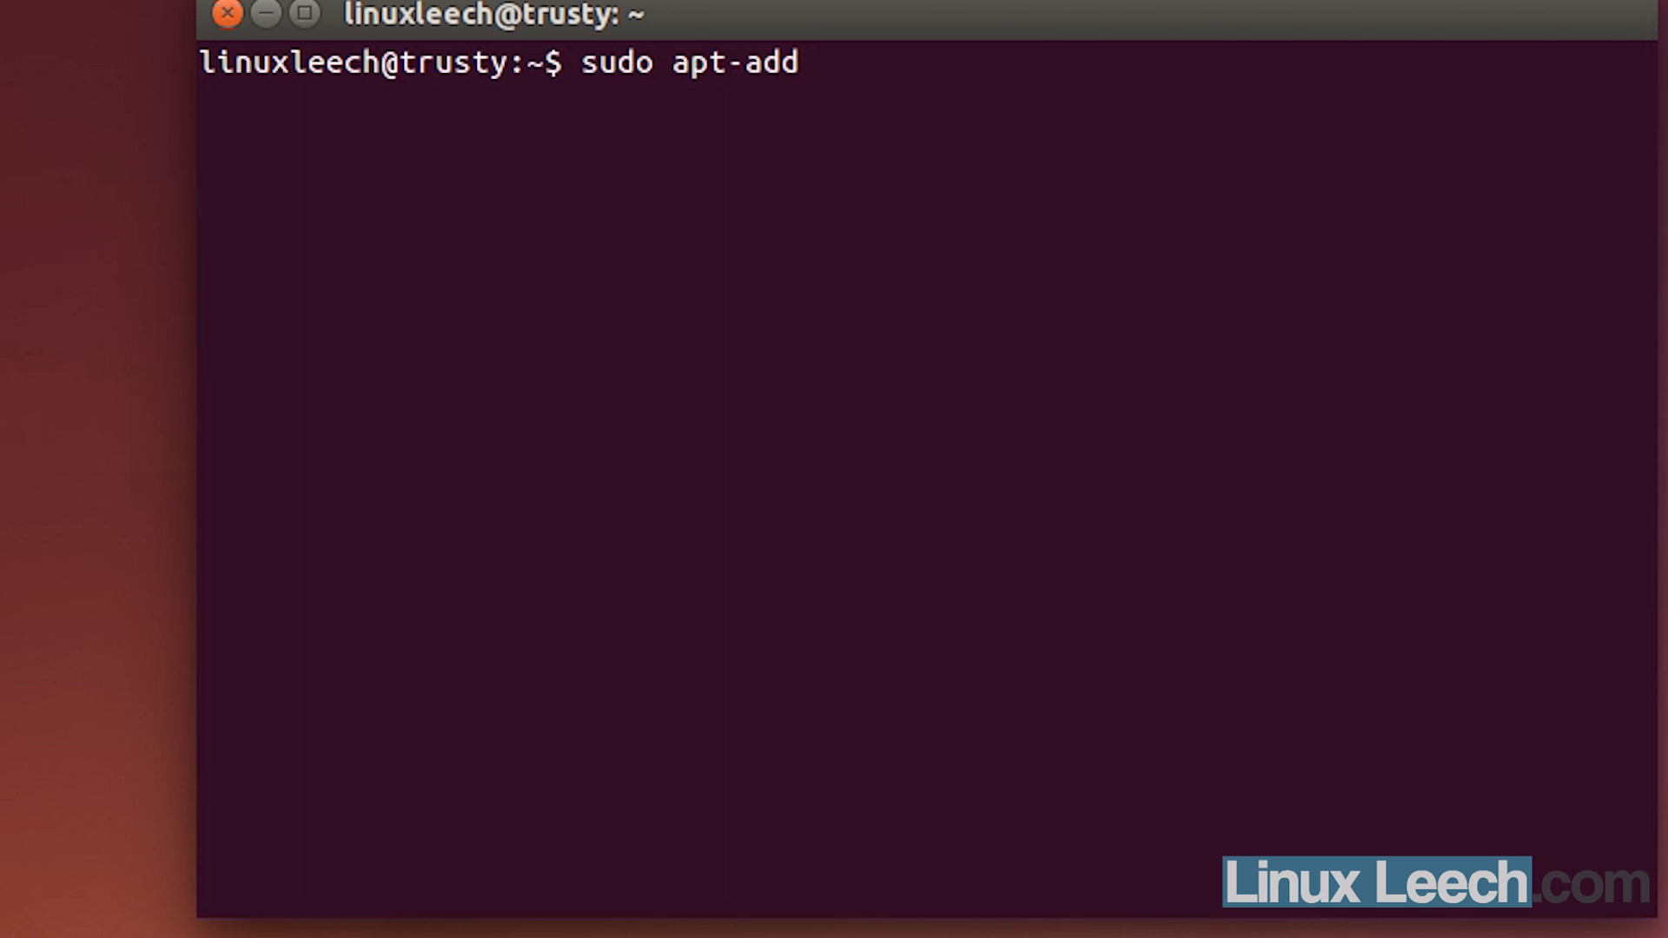
{"action": "type", "text": "-res"}
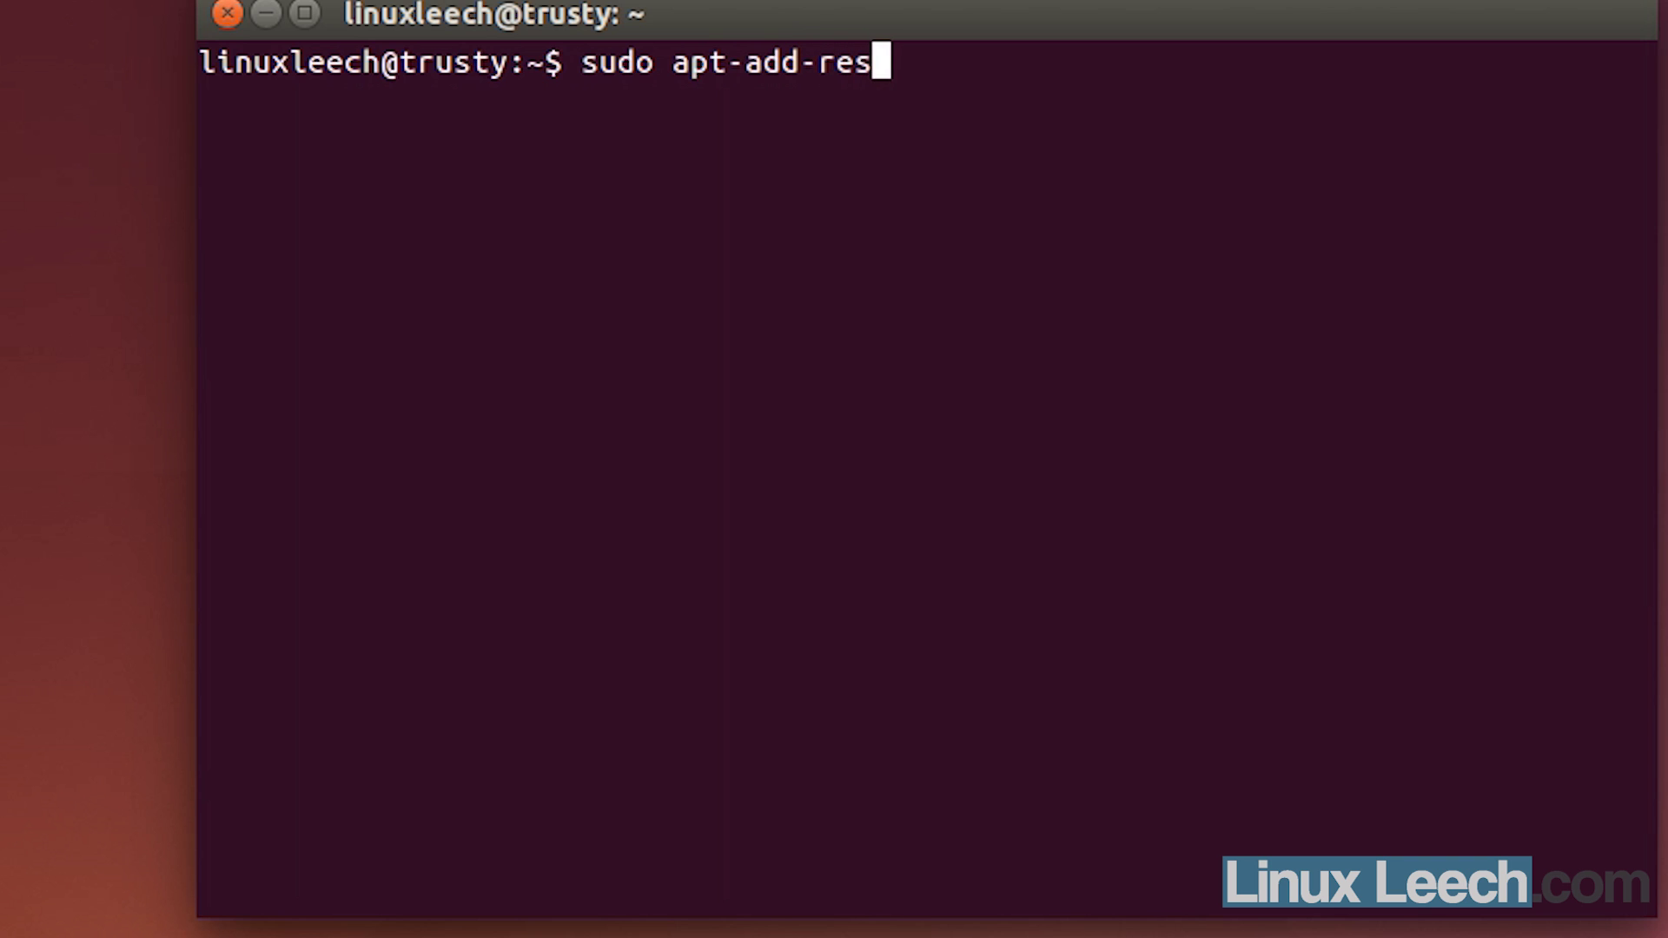
{"action": "key", "text": "BackSpace"}
{"action": "type", "text": "posi"}
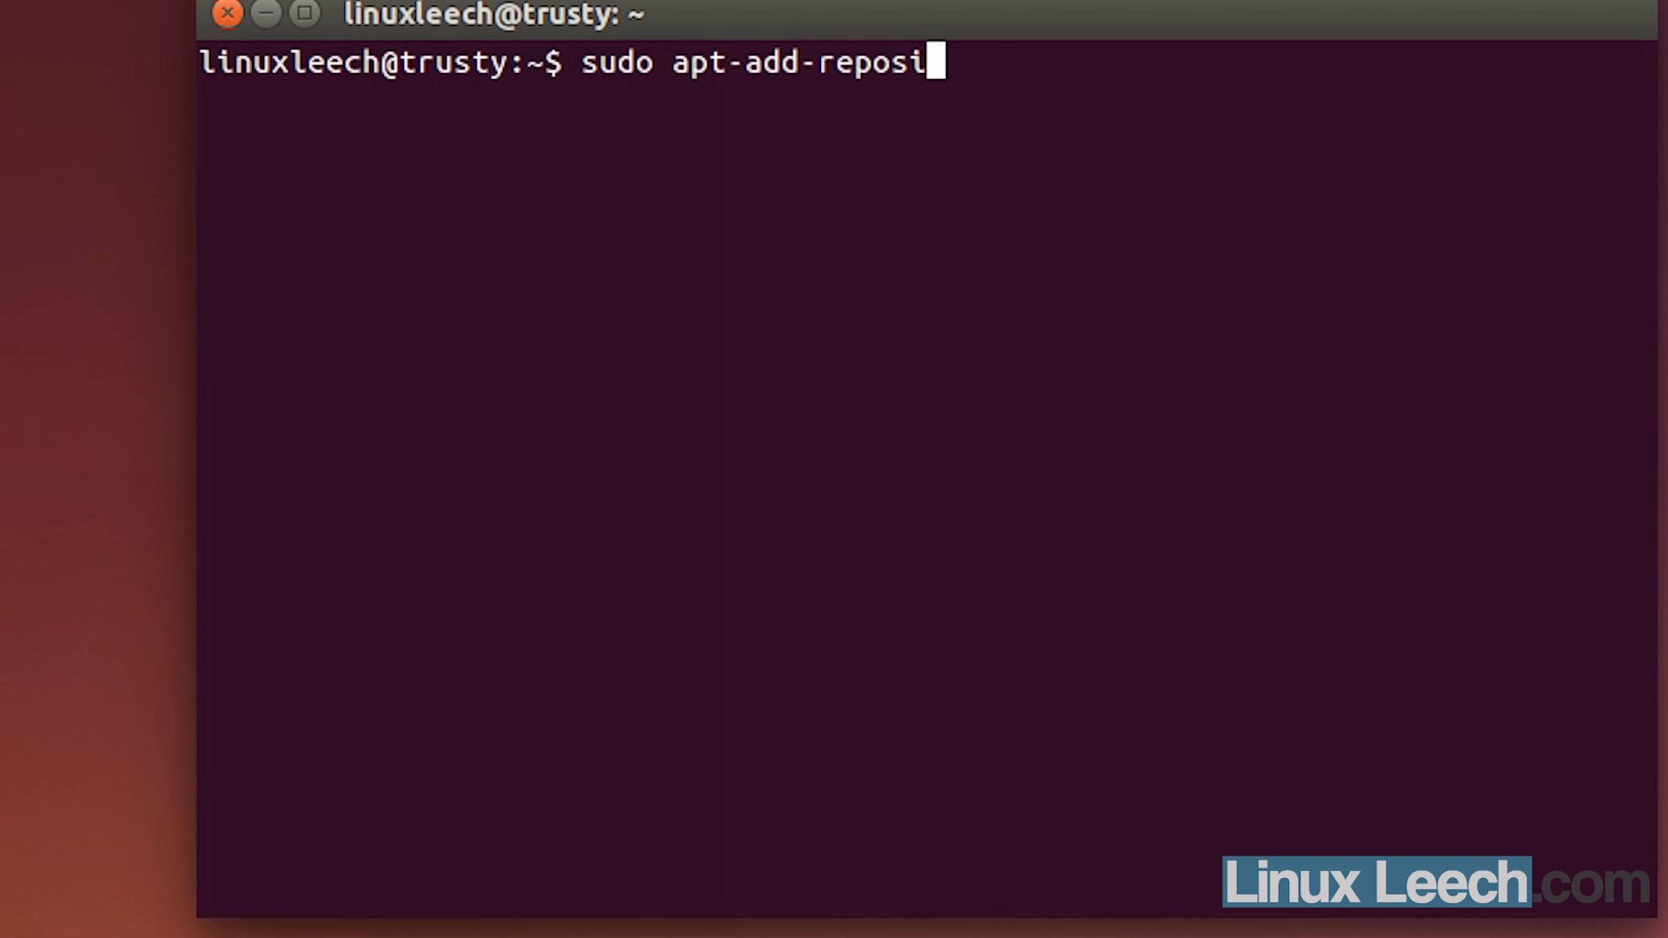
{"action": "type", "text": "tory"}
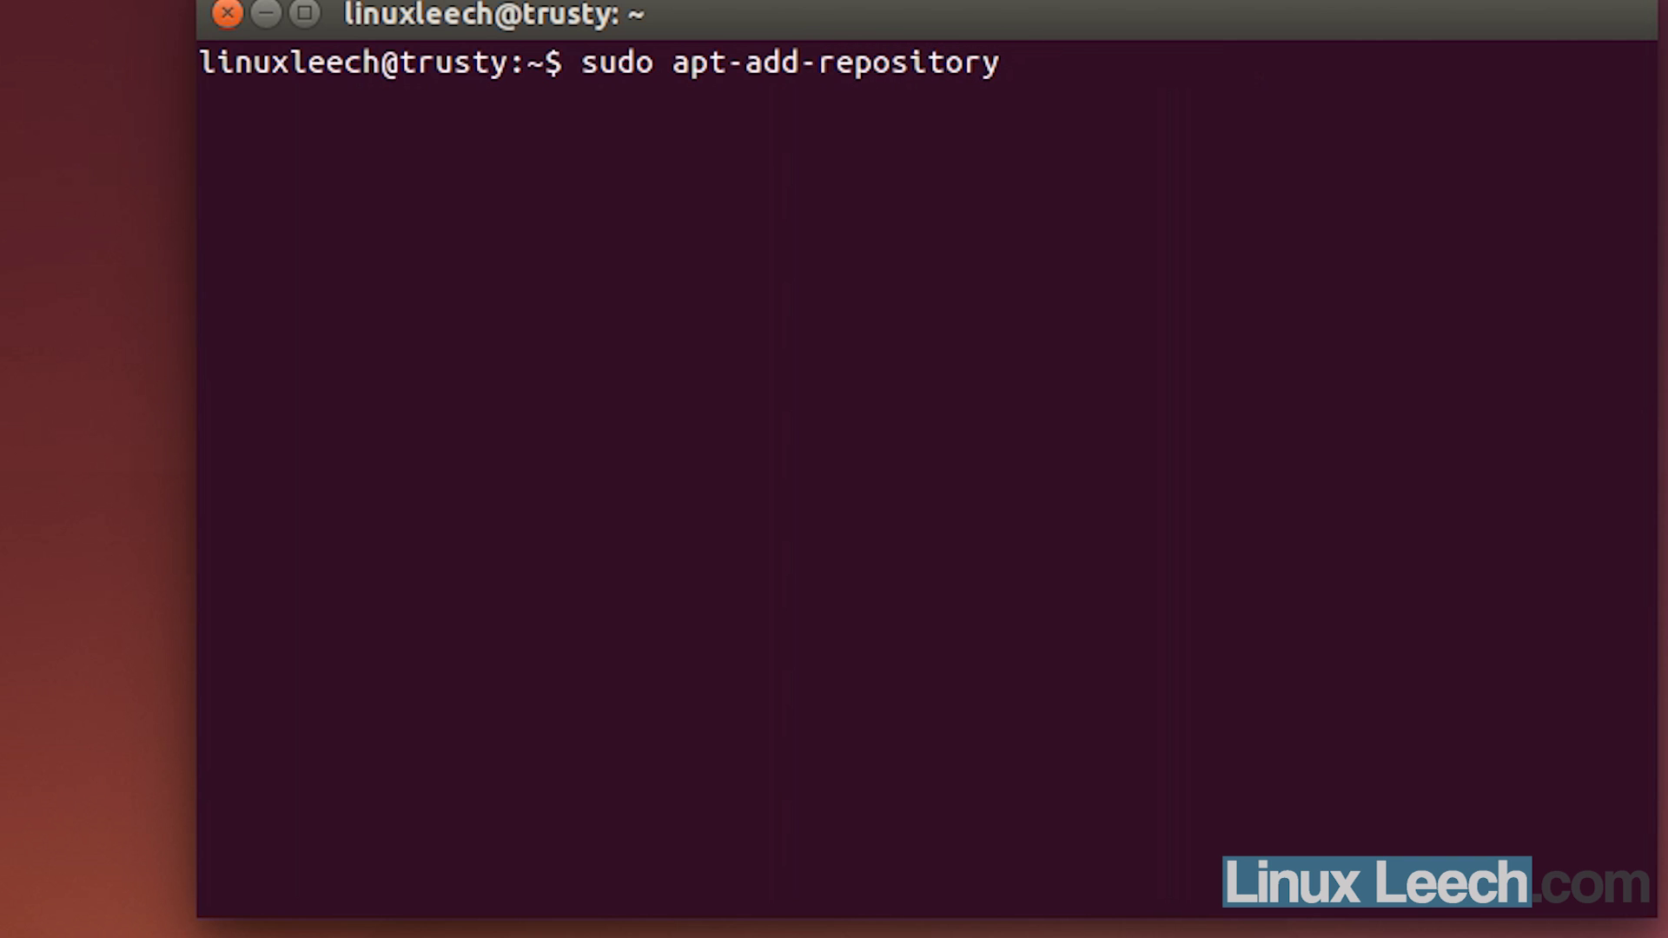
{"action": "type", "text": " ppa:pipi"}
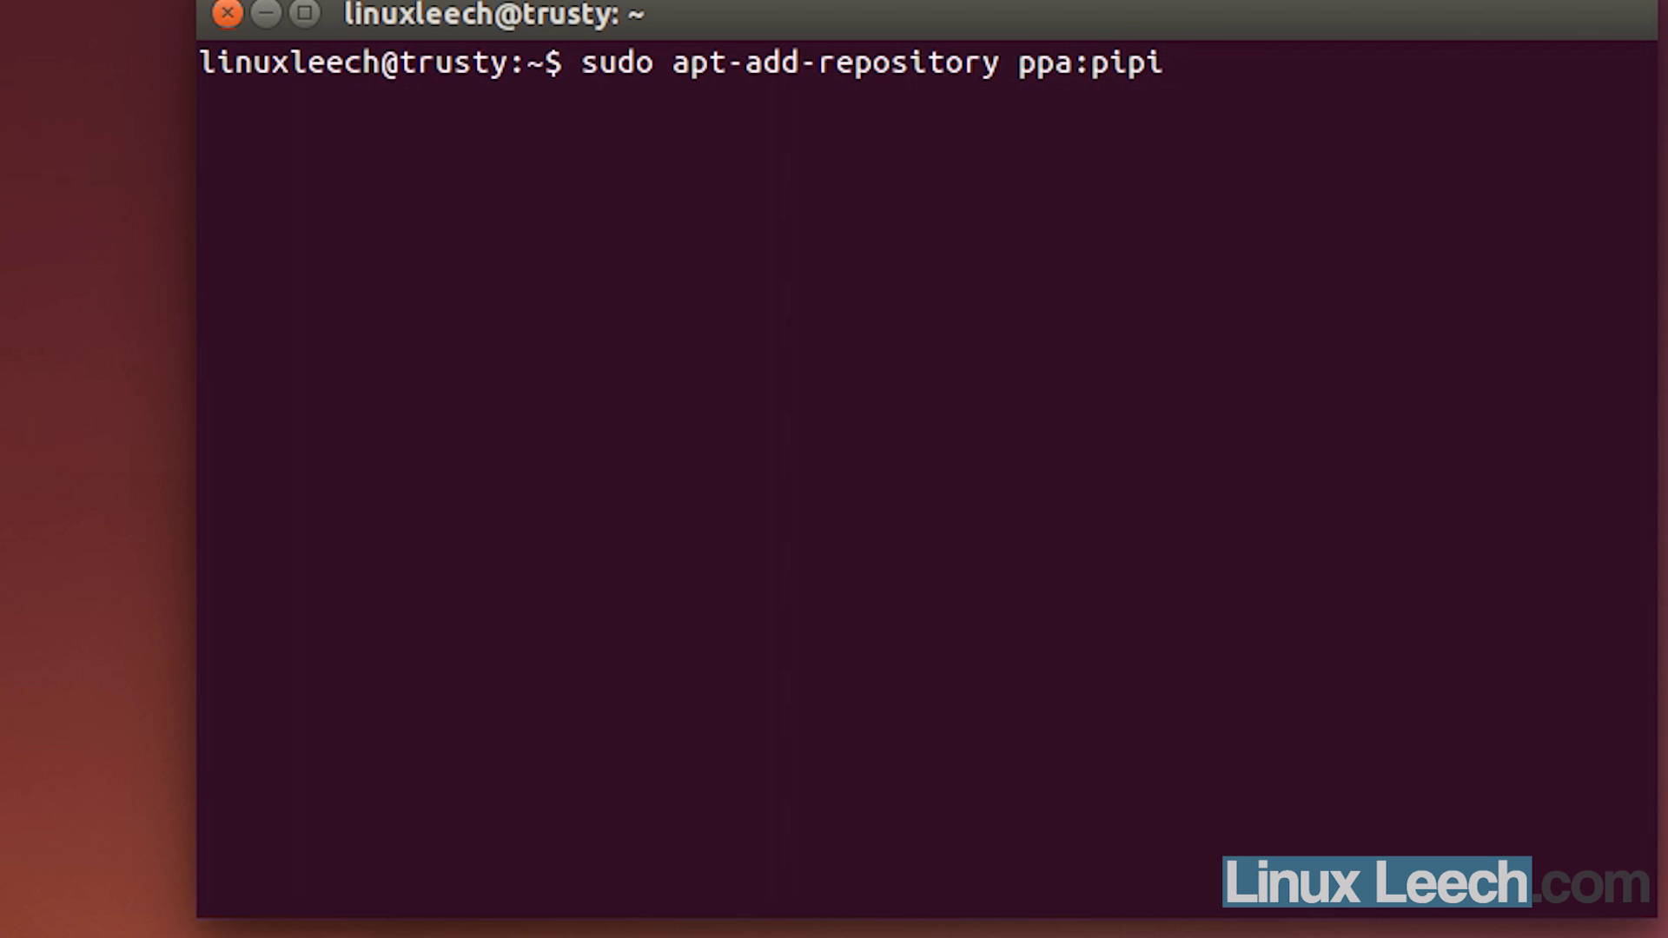
{"action": "key", "text": "BackSpace"}
{"action": "type", "text": "elight/stable"}
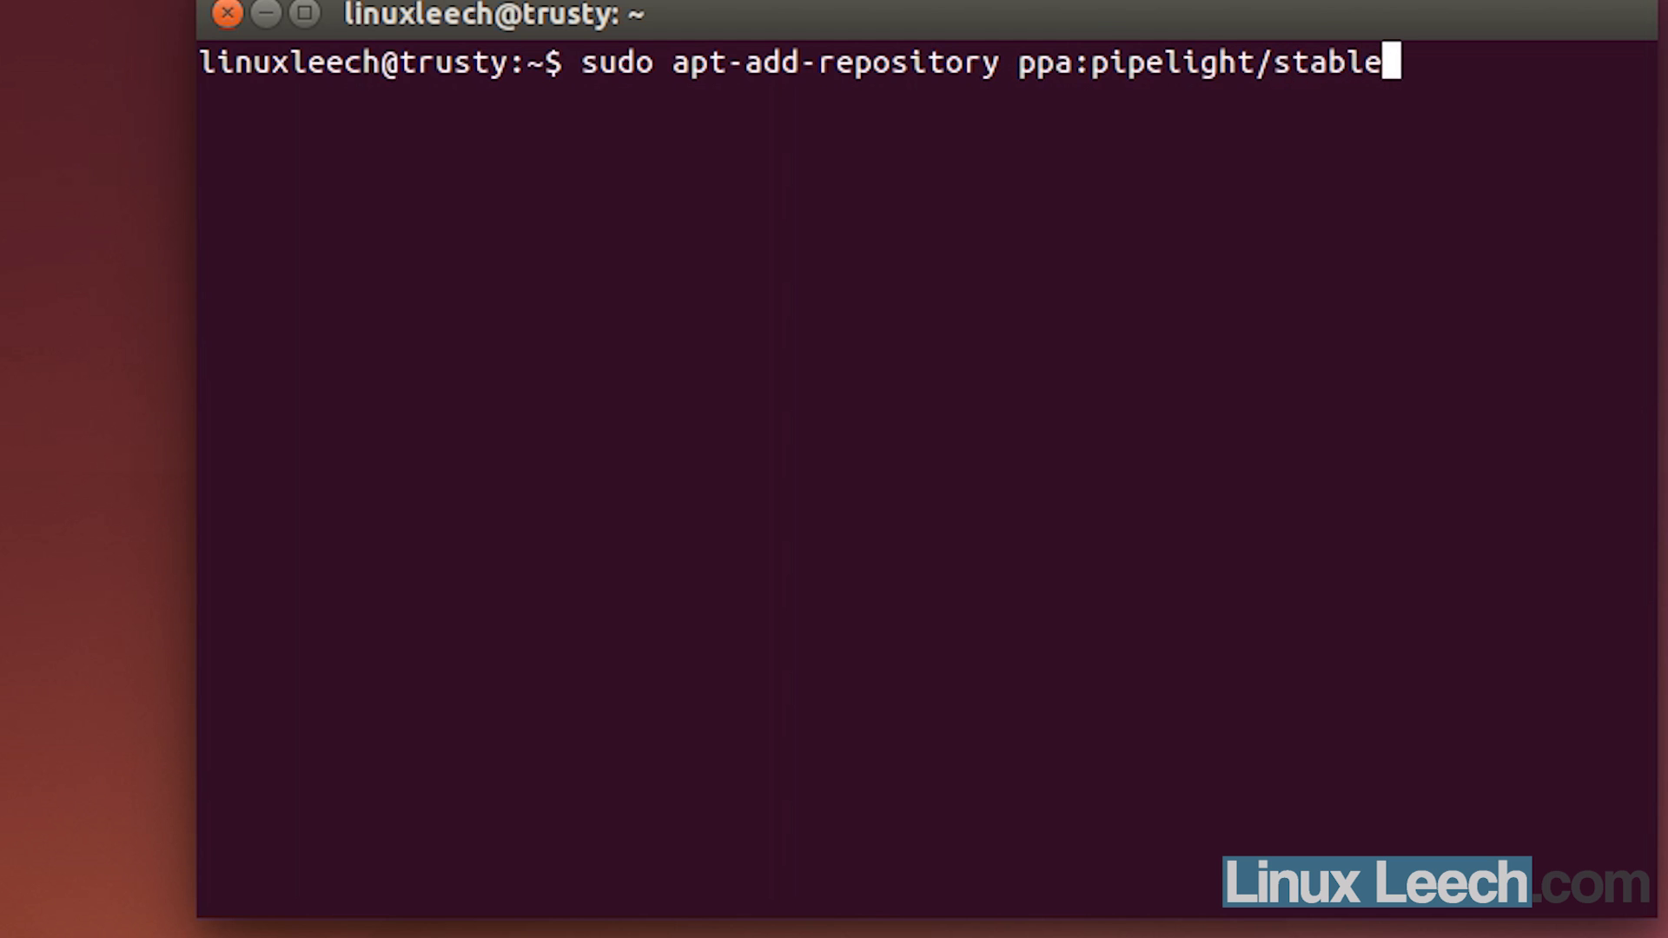
{"action": "key", "text": "Return"}
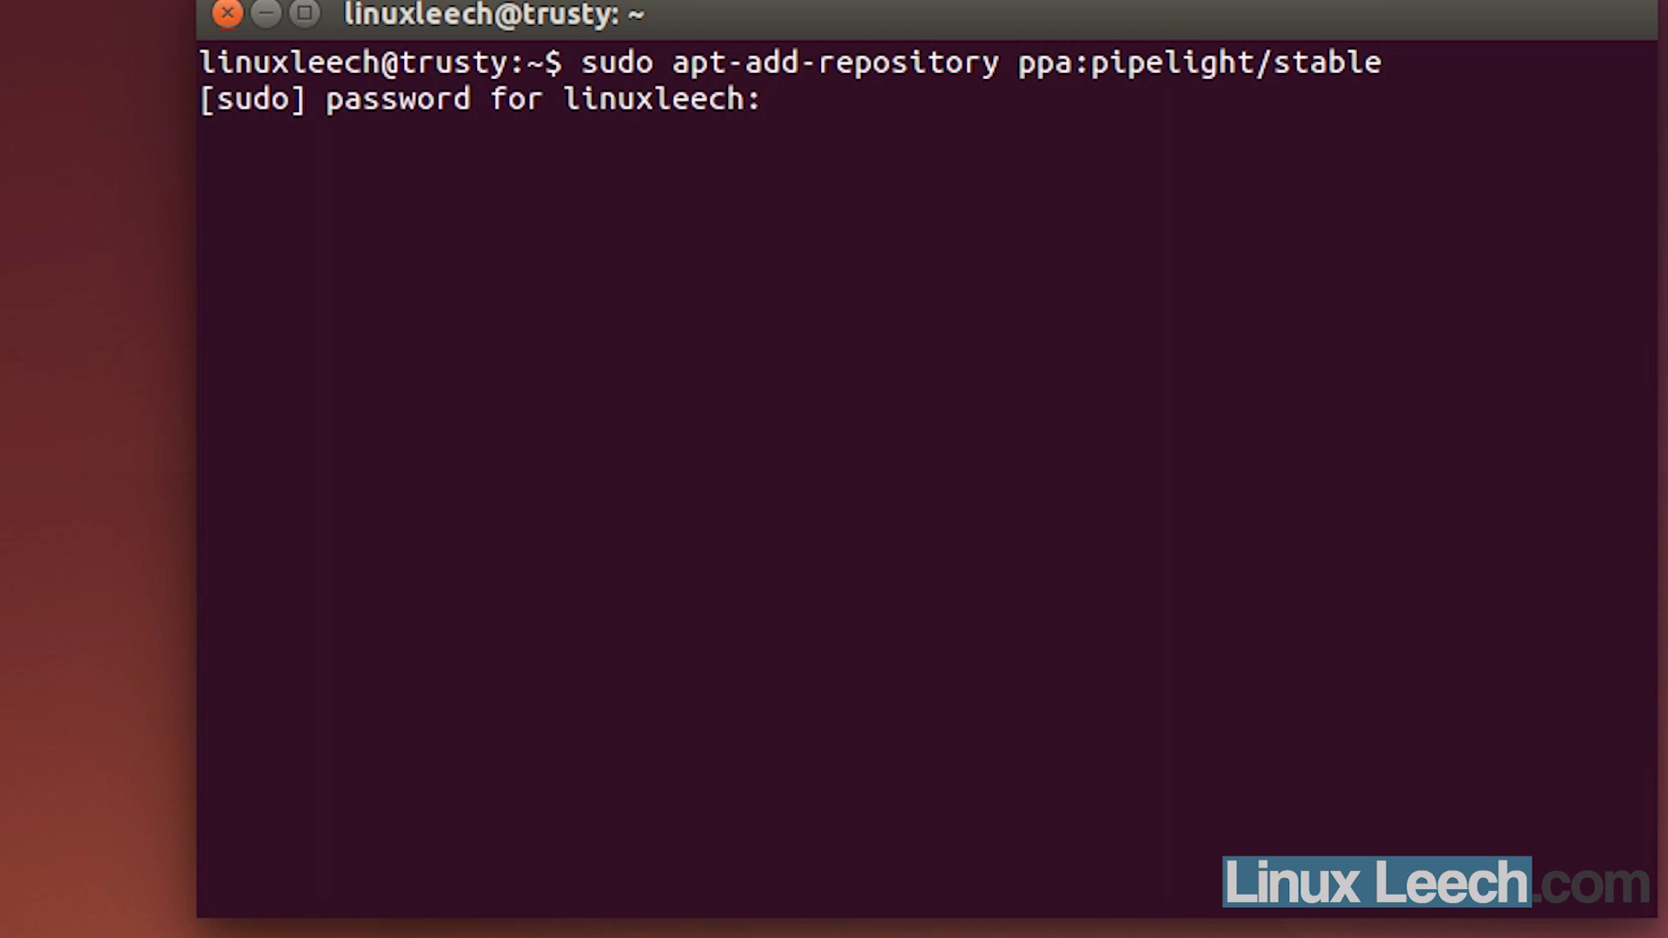
{"action": "key", "text": "Return"}
{"action": "key", "text": "Return"}
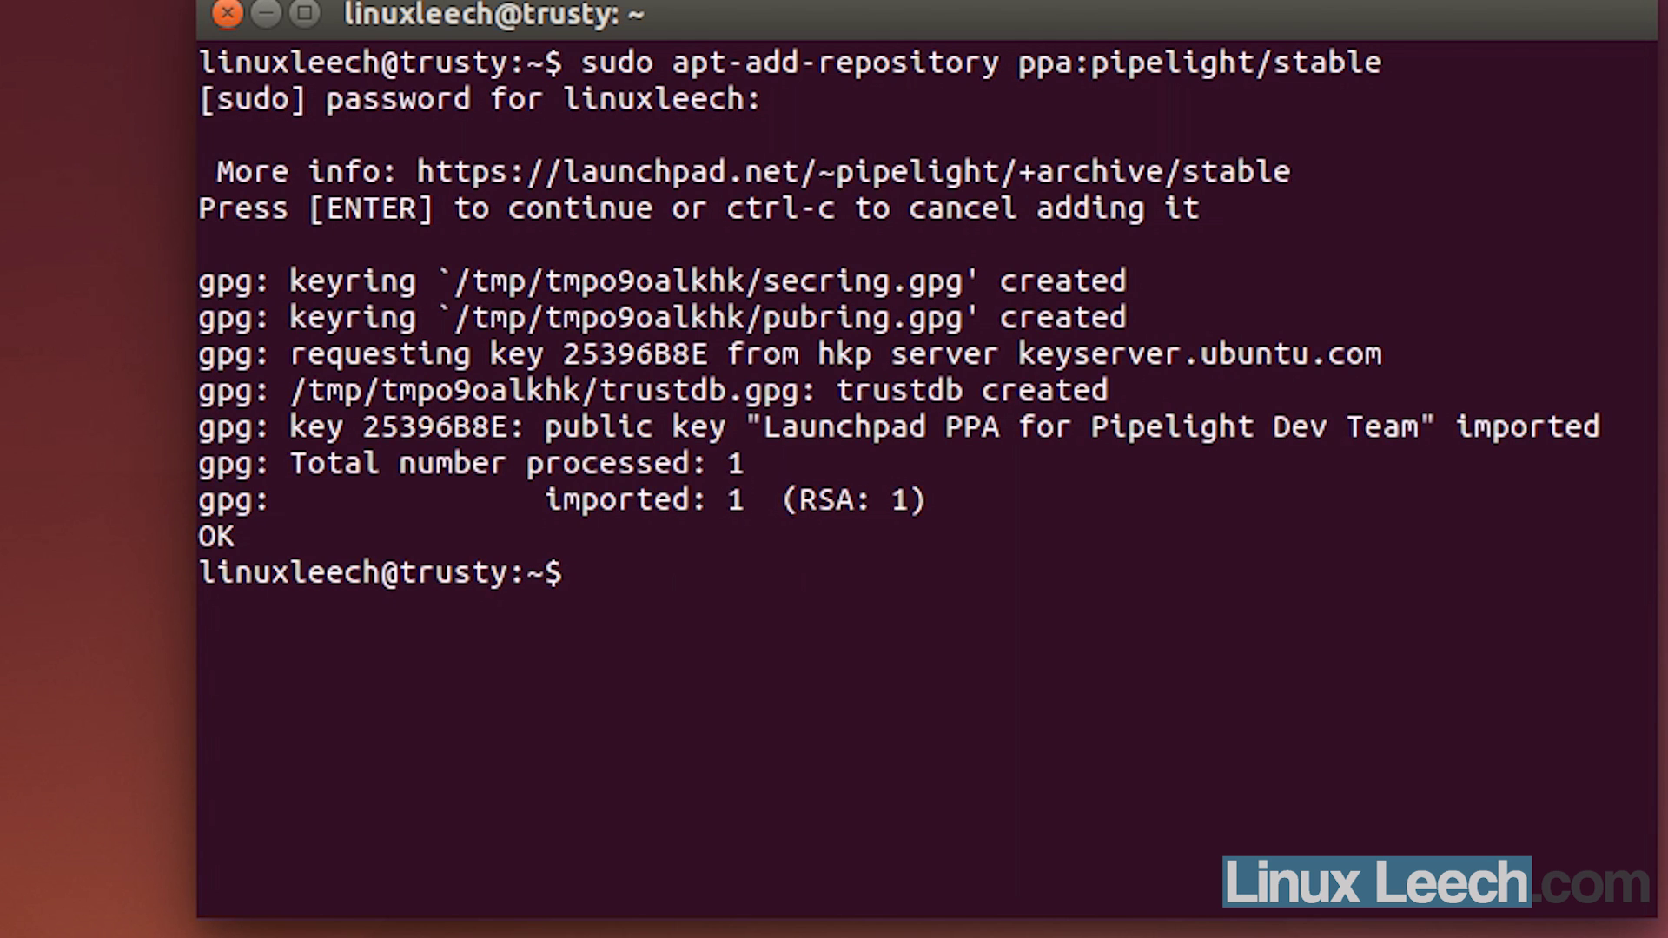
Step: Run sudo apt-get update, then install pipelight-multi, accepting the 146 packages with y
{"action": "type", "text": "sudo apt-get update"}
{"action": "key", "text": "Return"}
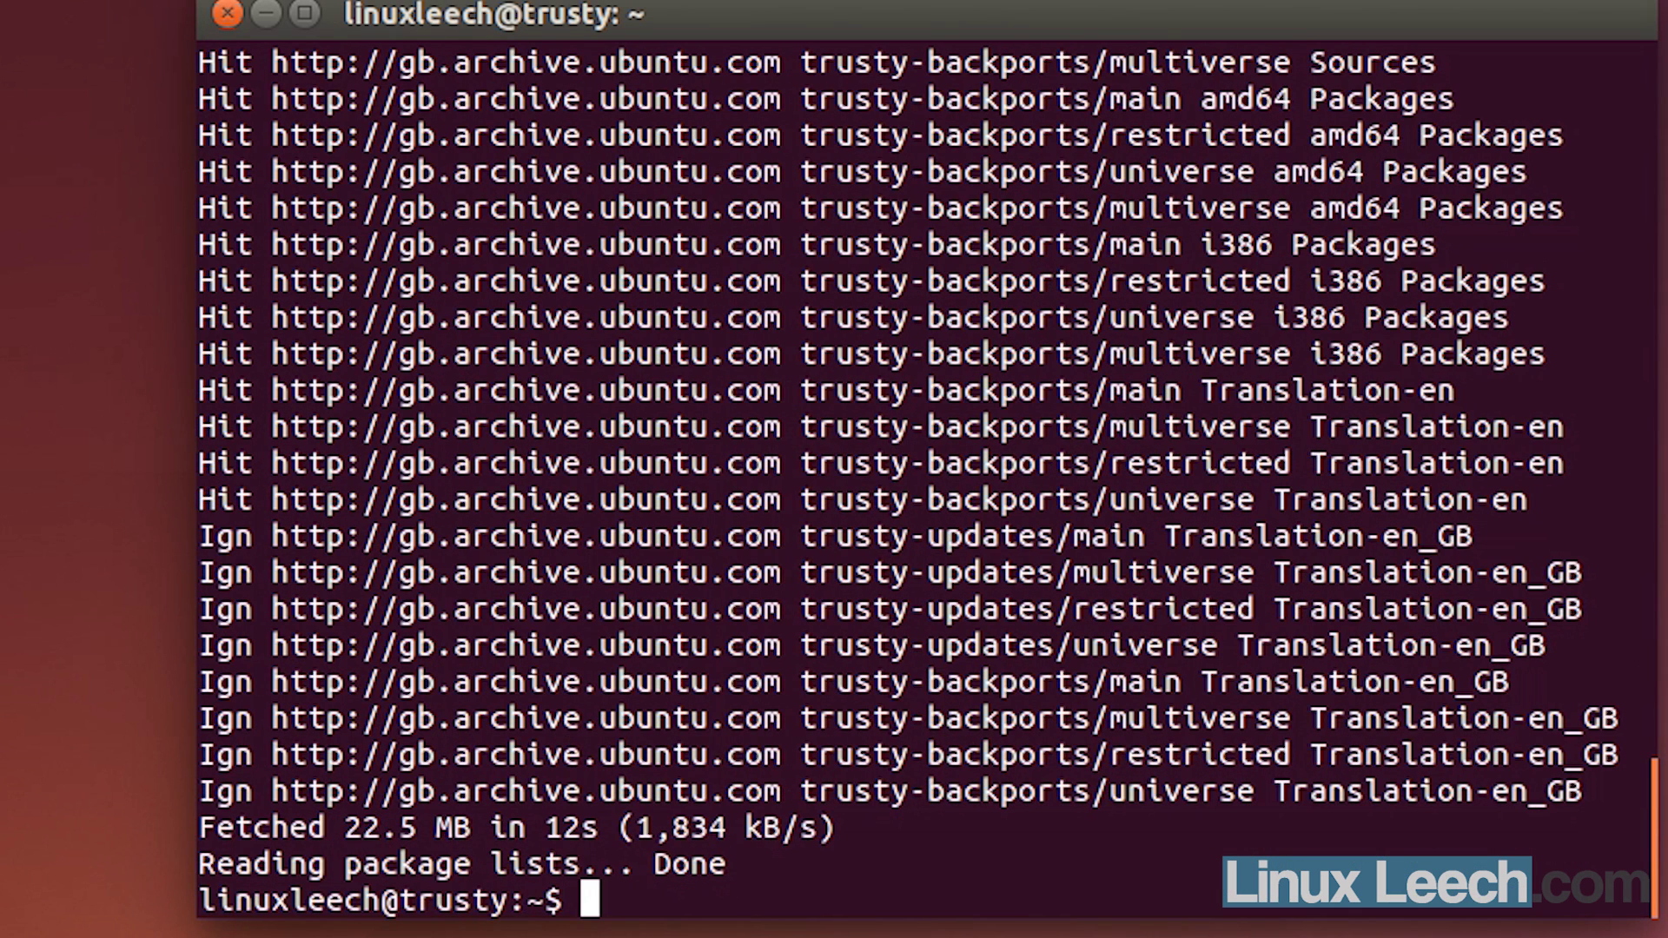
{"action": "type", "text": "sudo apt-get installl"}
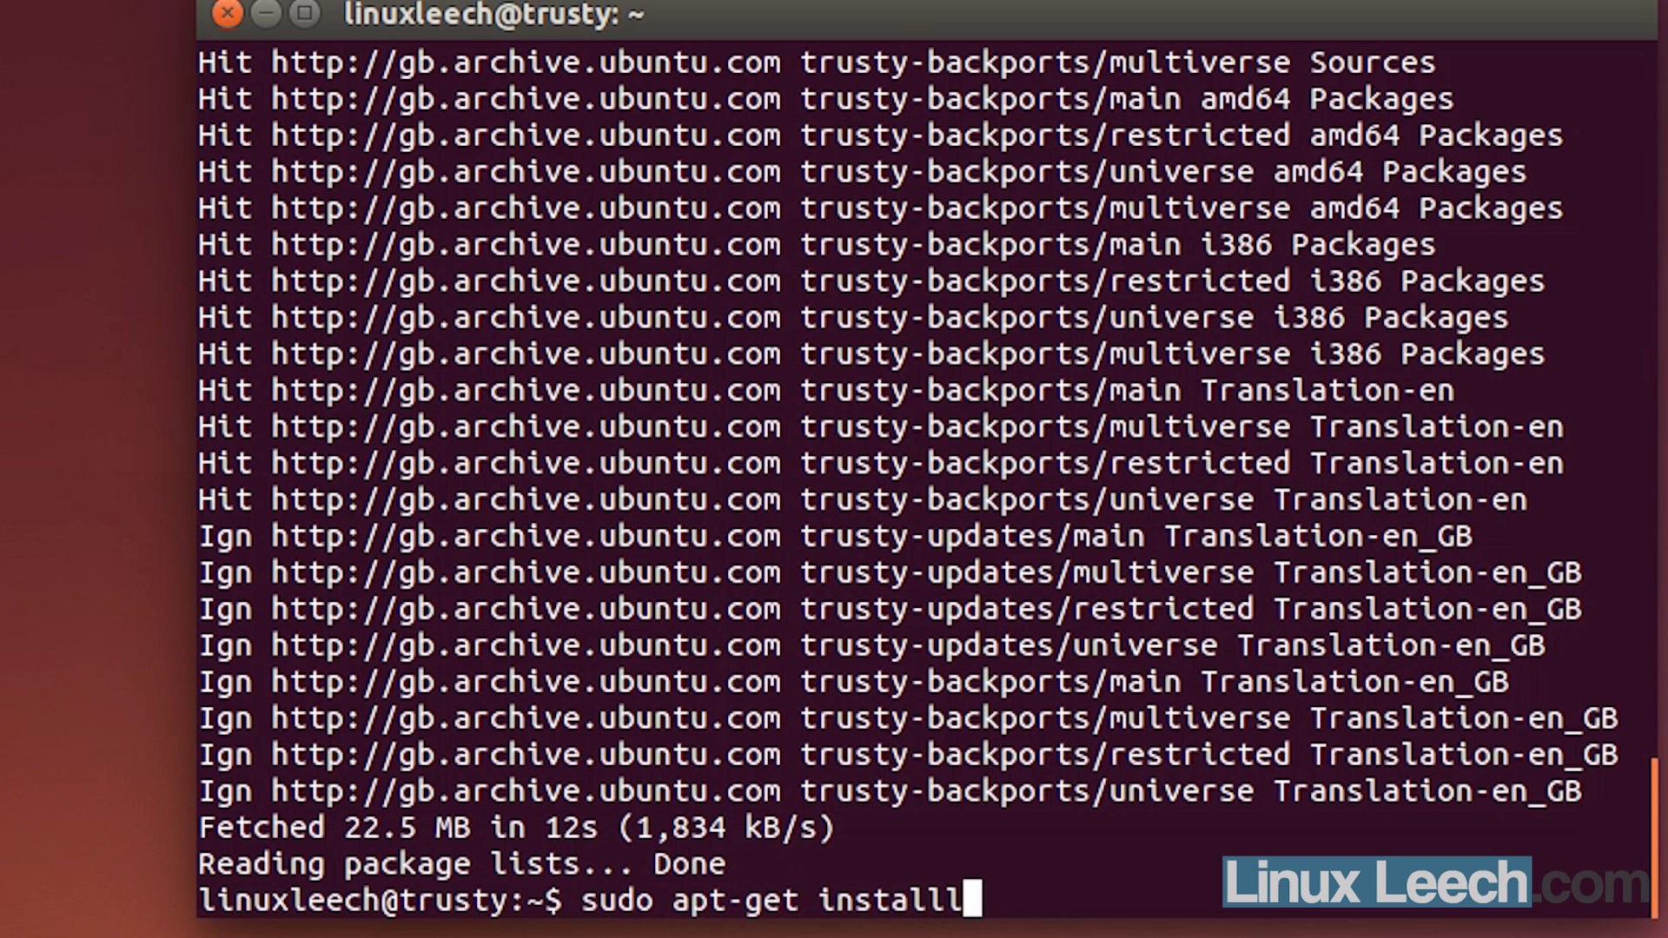
{"action": "key", "text": "BackSpace"}
{"action": "key", "text": "BackSpace"}
{"action": "type", "text": "l pipeli"}
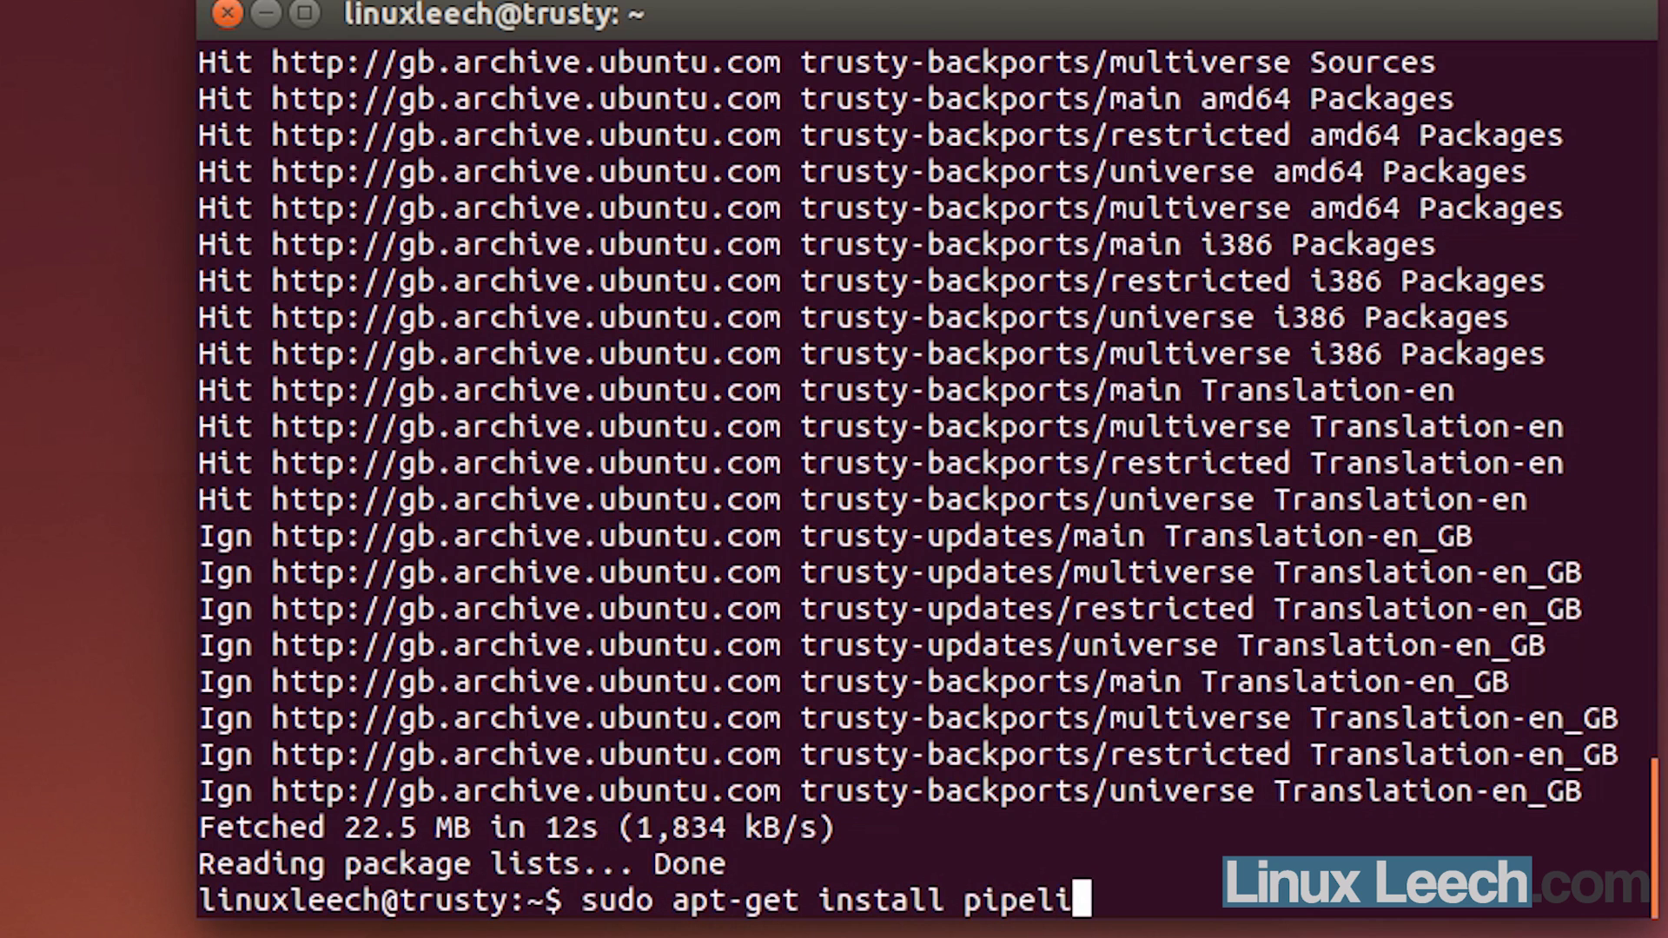
{"action": "type", "text": "ght-"}
{"action": "type", "text": "multi"}
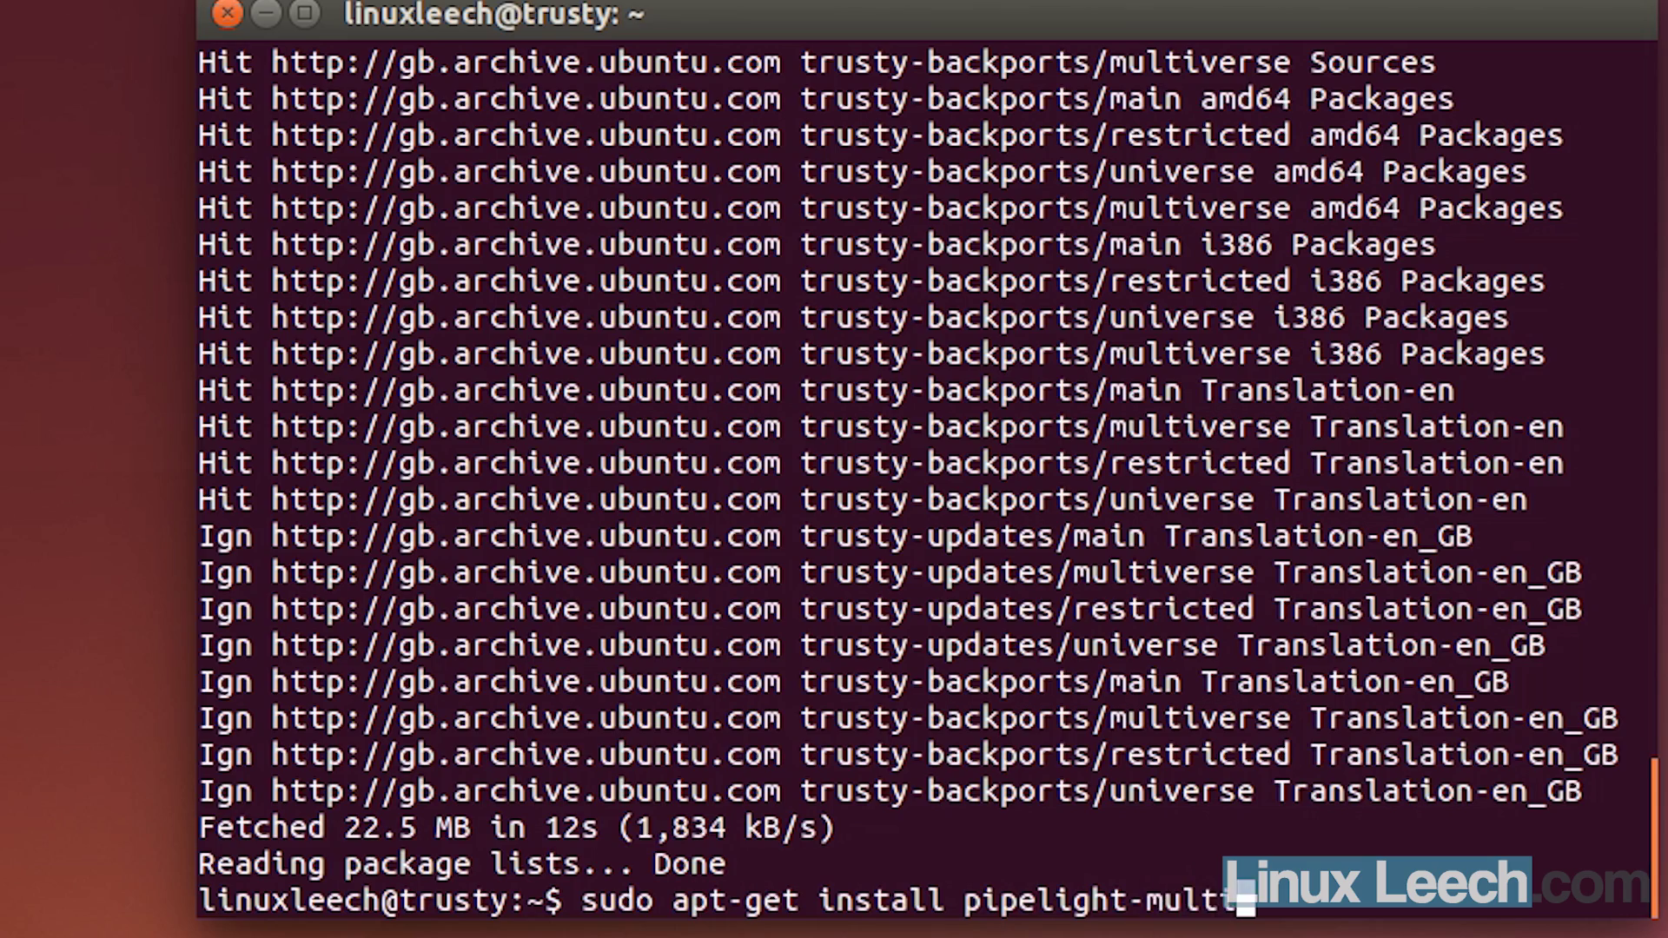
{"action": "key", "text": "Return"}
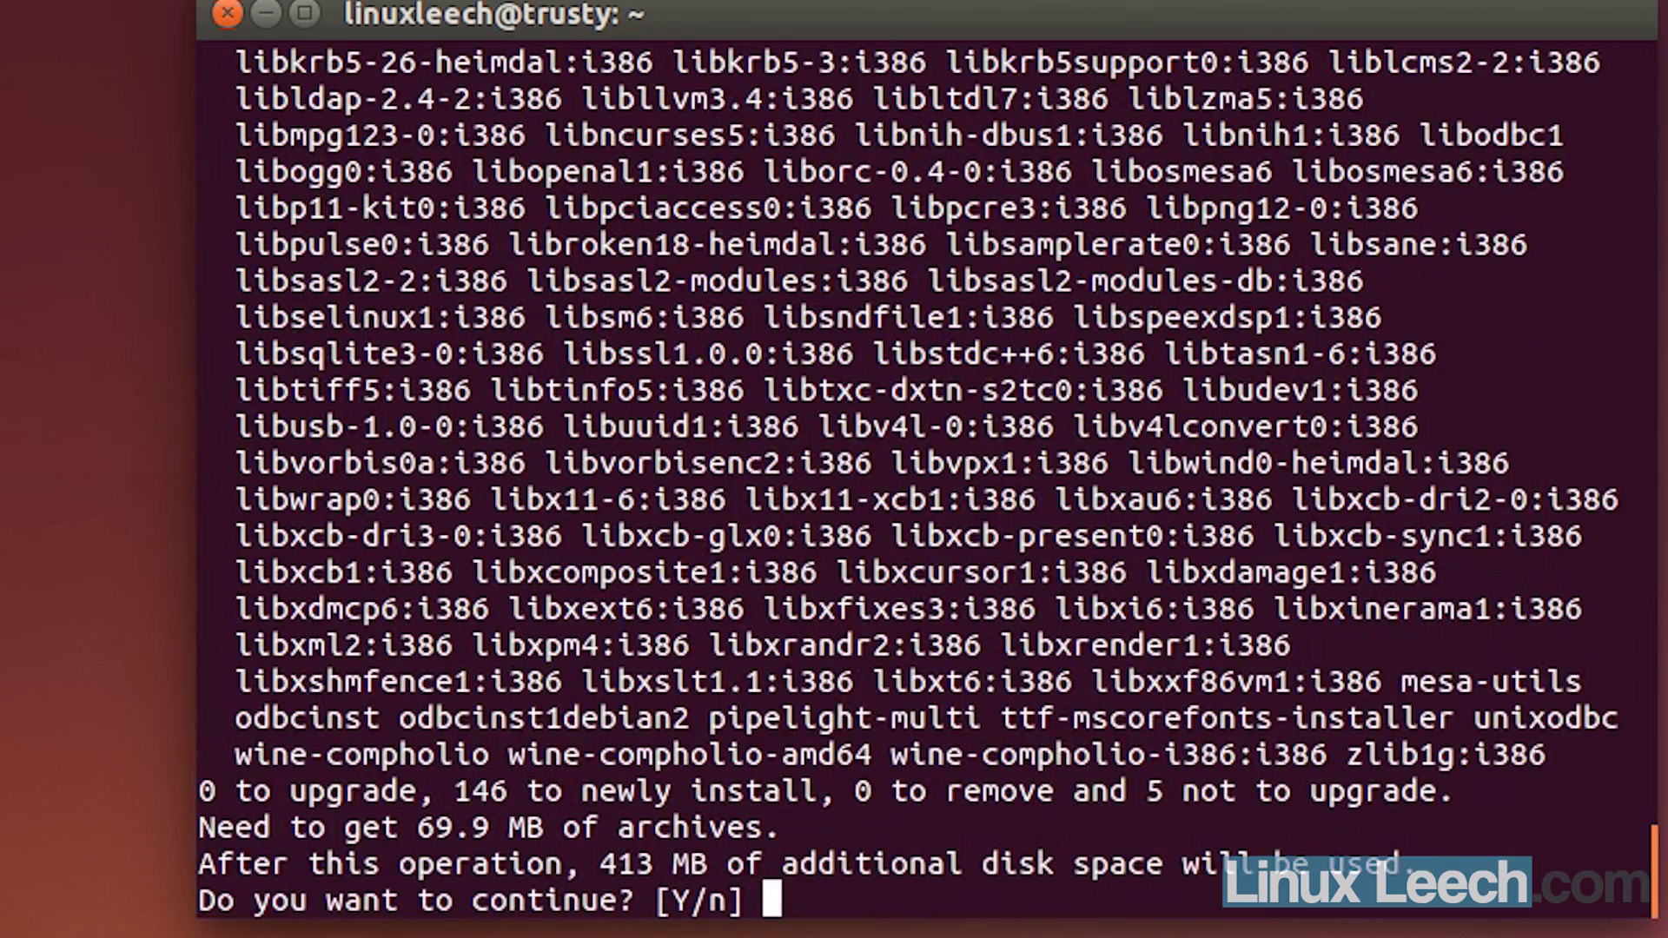
{"action": "type", "text": "y"}
{"action": "key", "text": "Return"}
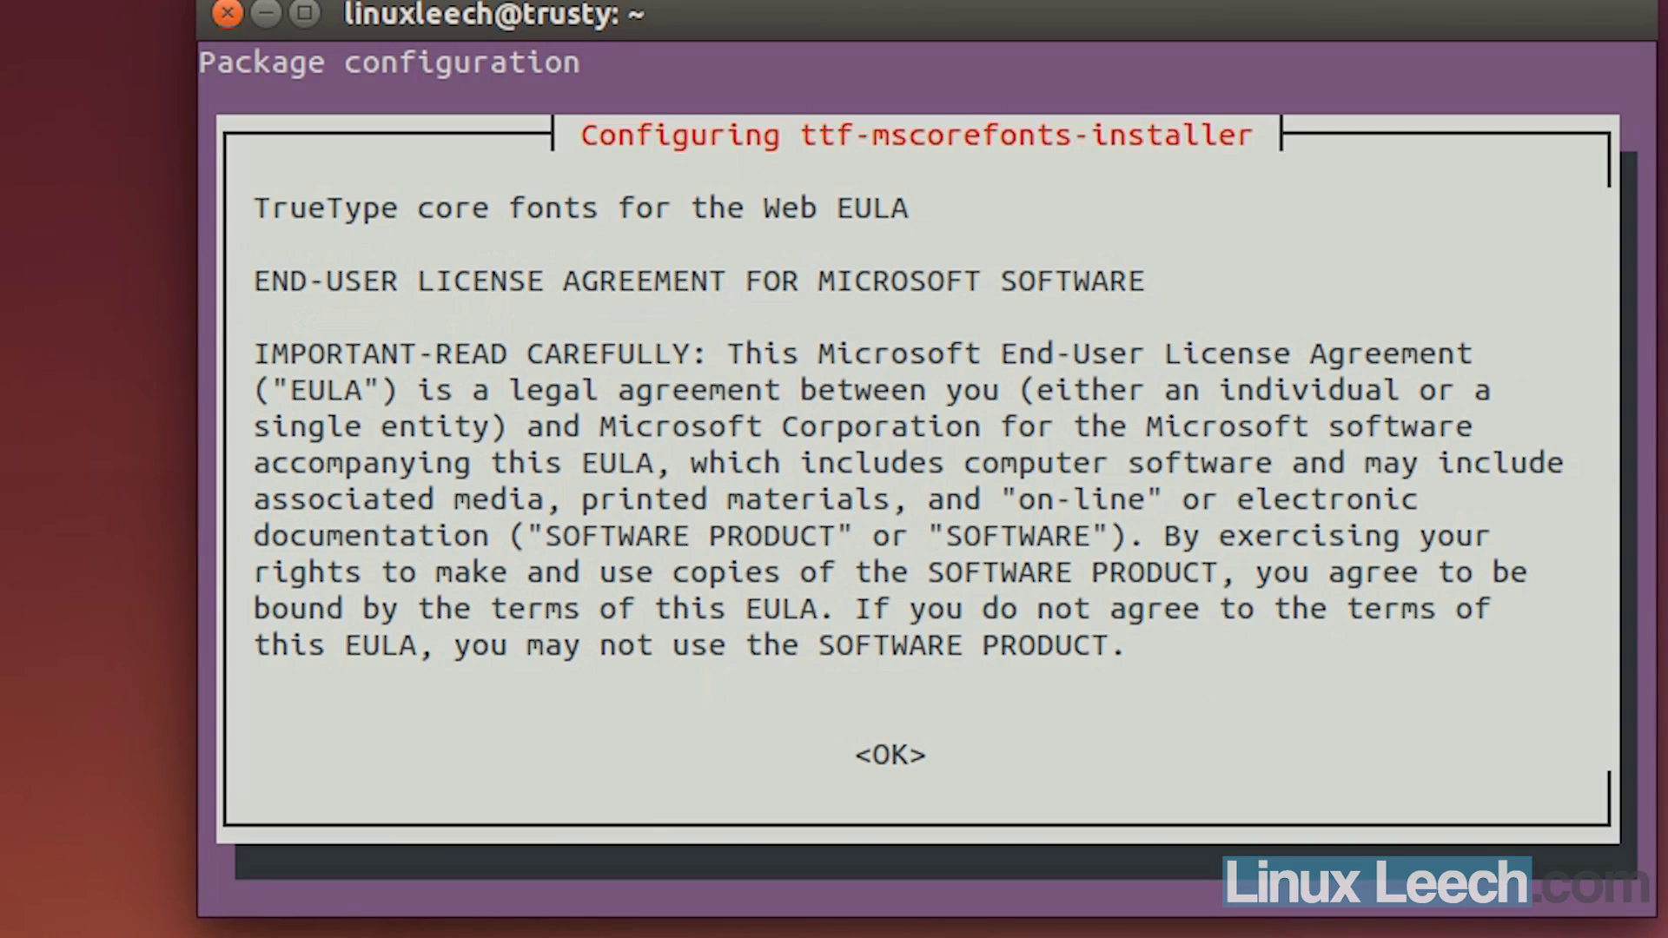
Step: Acknowledge and accept the Microsoft core fonts EULA
{"action": "key", "text": "Tab"}
{"action": "key", "text": "Return"}
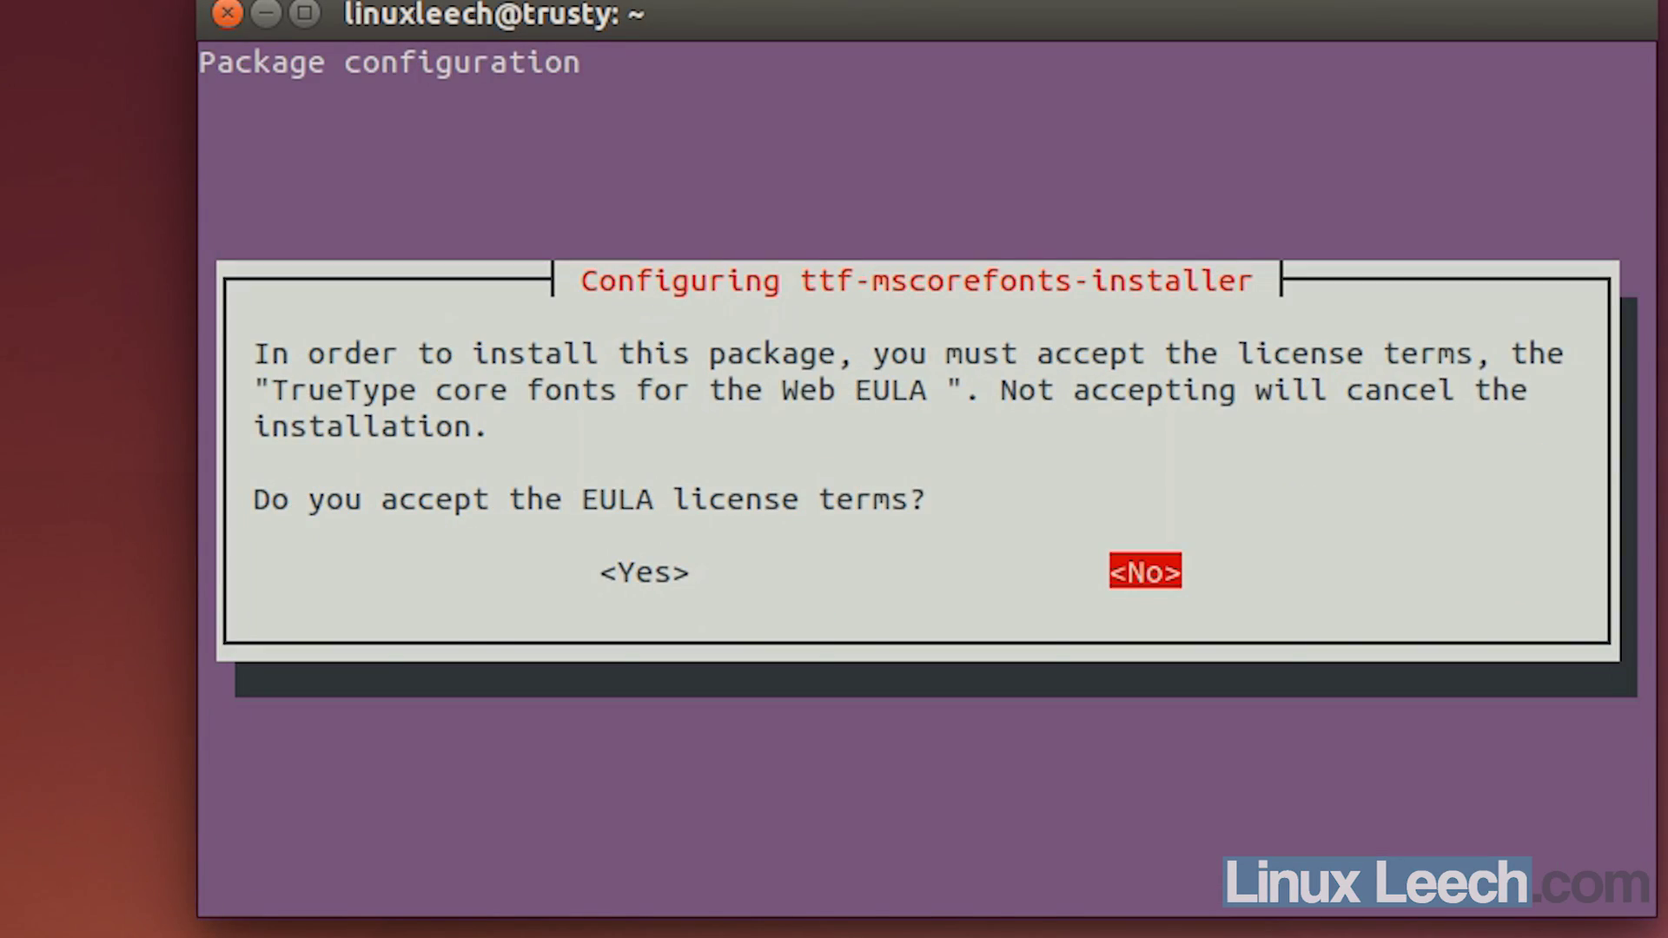
{"action": "key", "text": "Tab"}
{"action": "key", "text": "Return"}
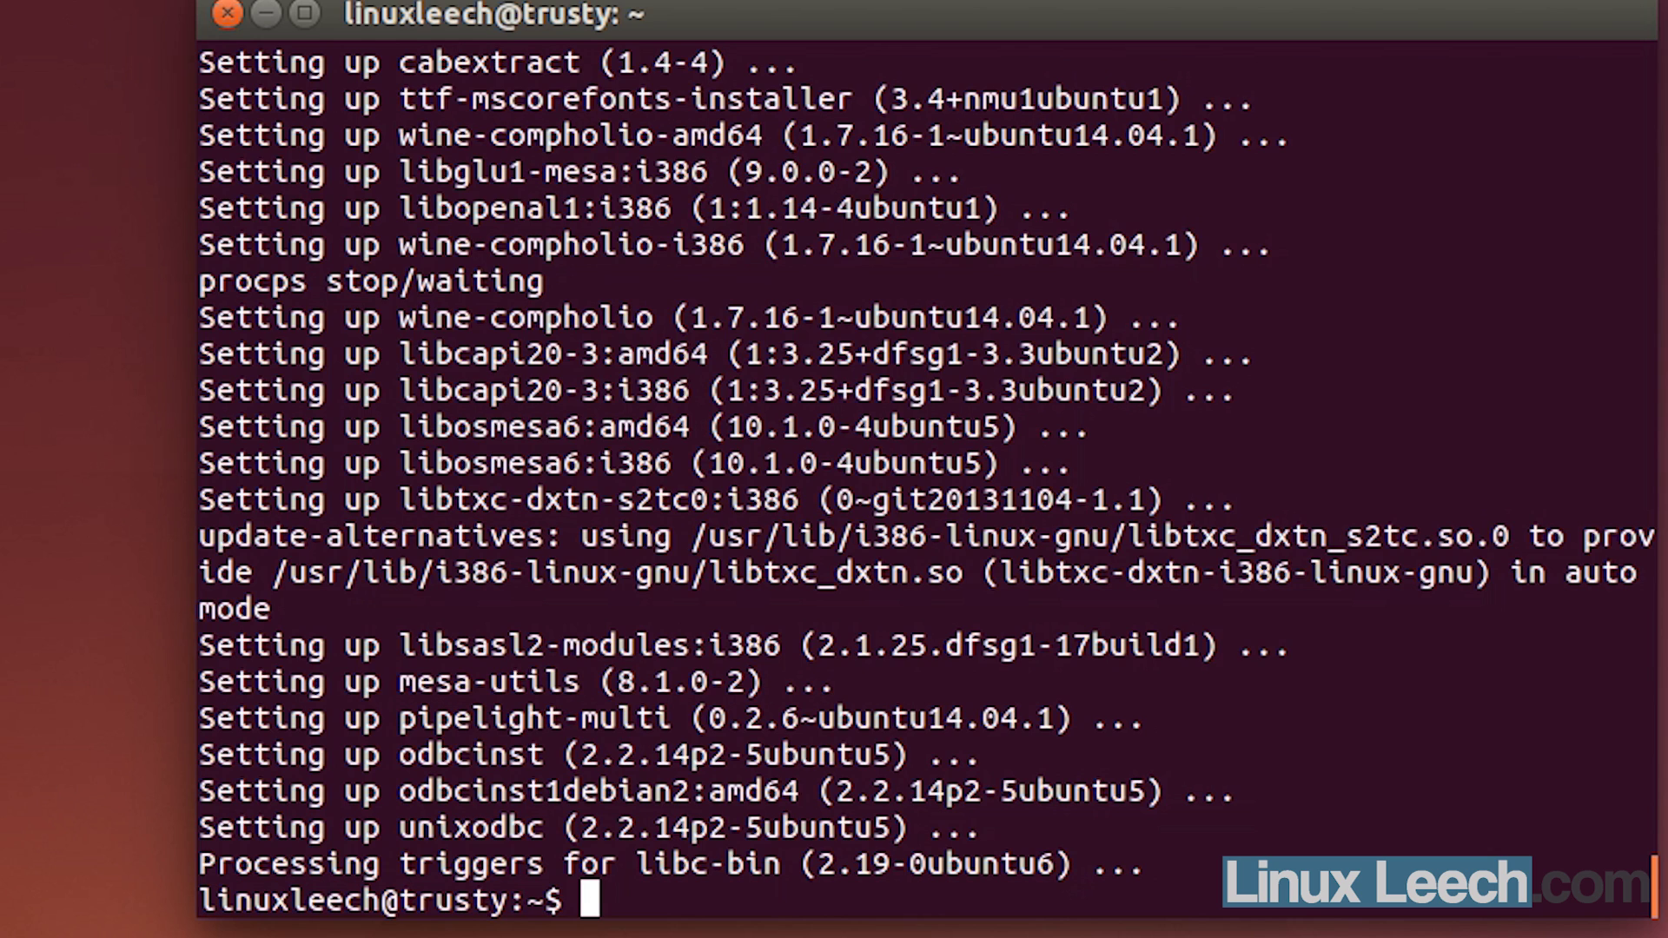
Step: Enable the Silverlight plugin with sudo pipelight-plugin --enable silverlight, accepting its licences
{"action": "type", "text": "sudo "}
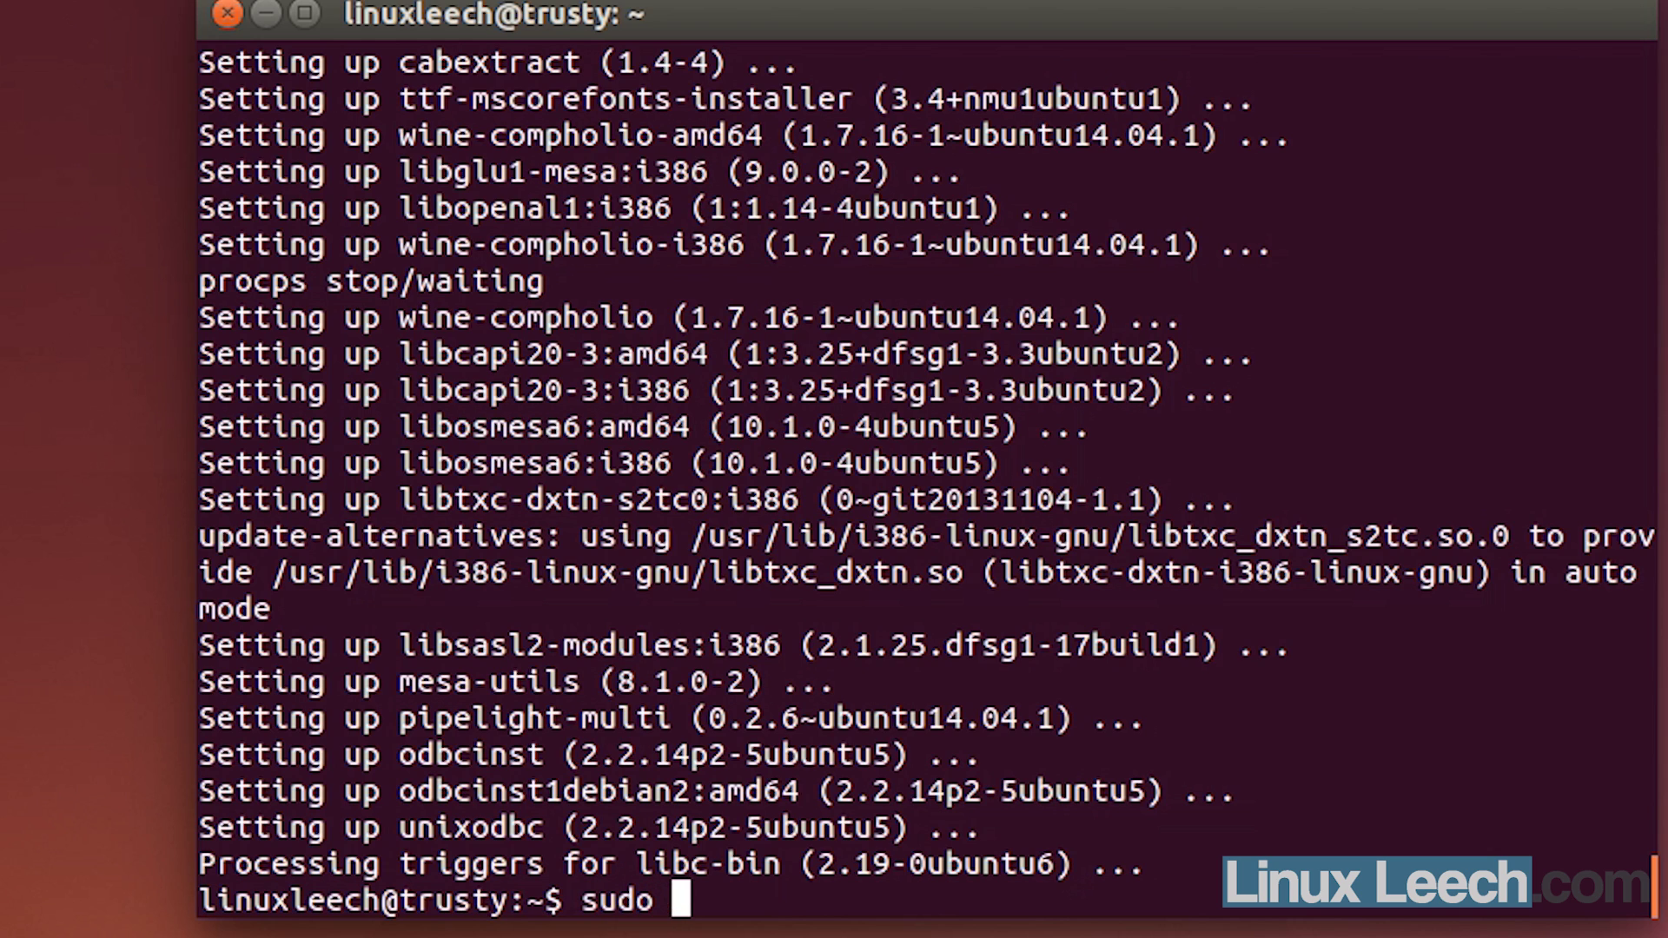
{"action": "type", "text": "pipelig"}
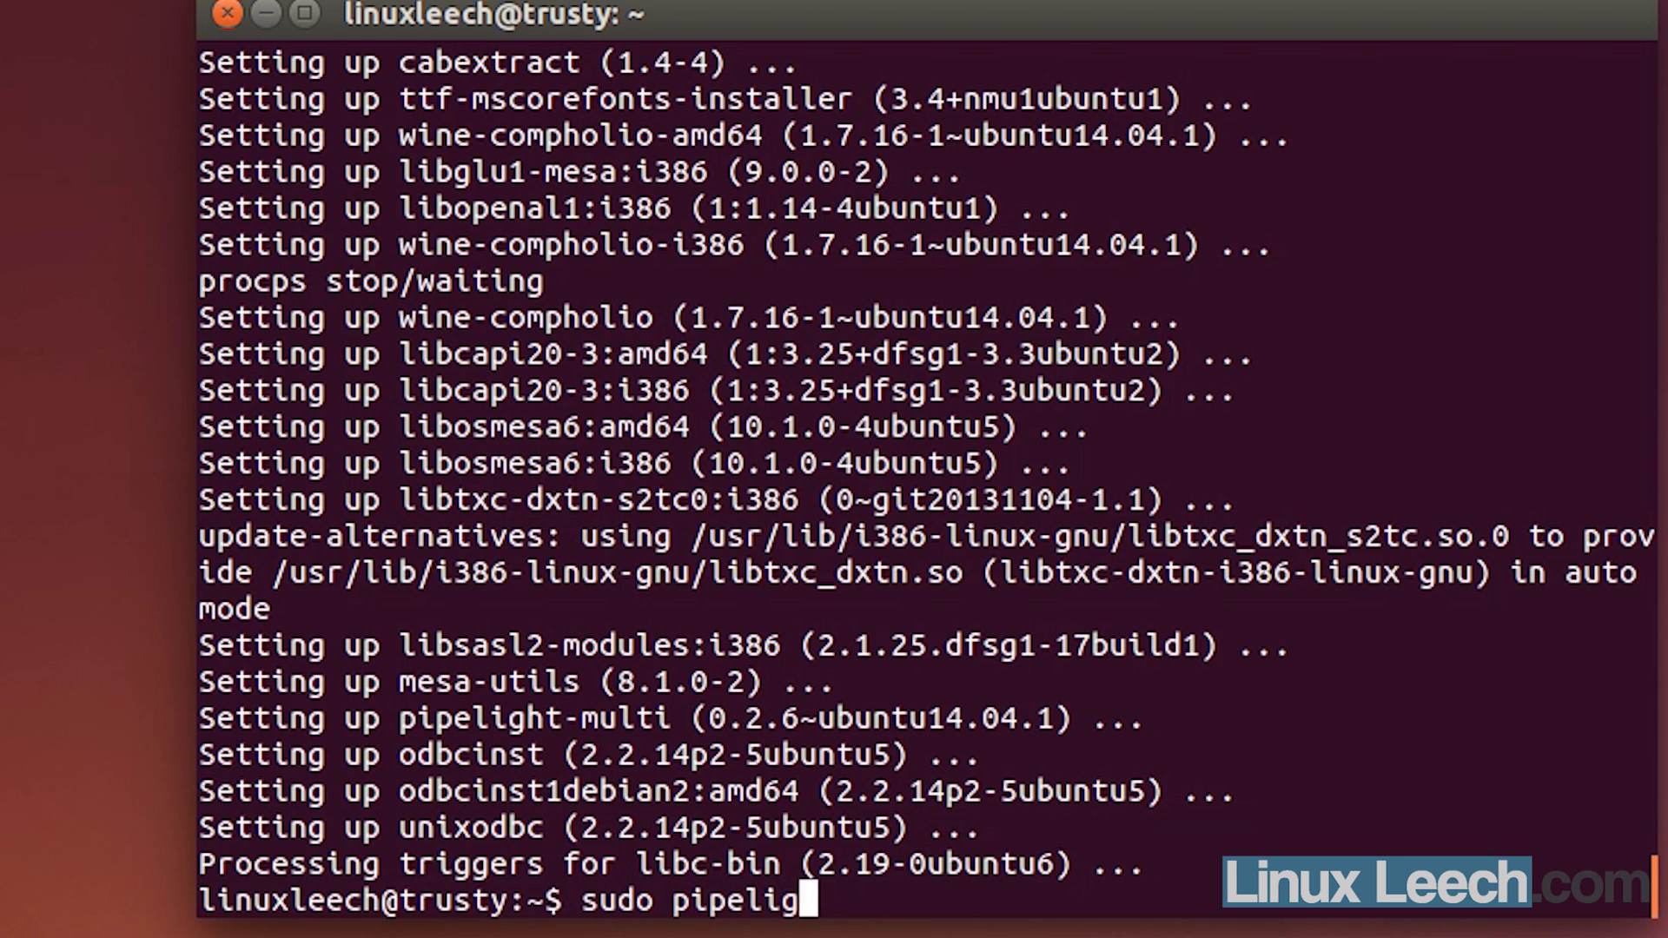
{"action": "type", "text": "ht-plugin"}
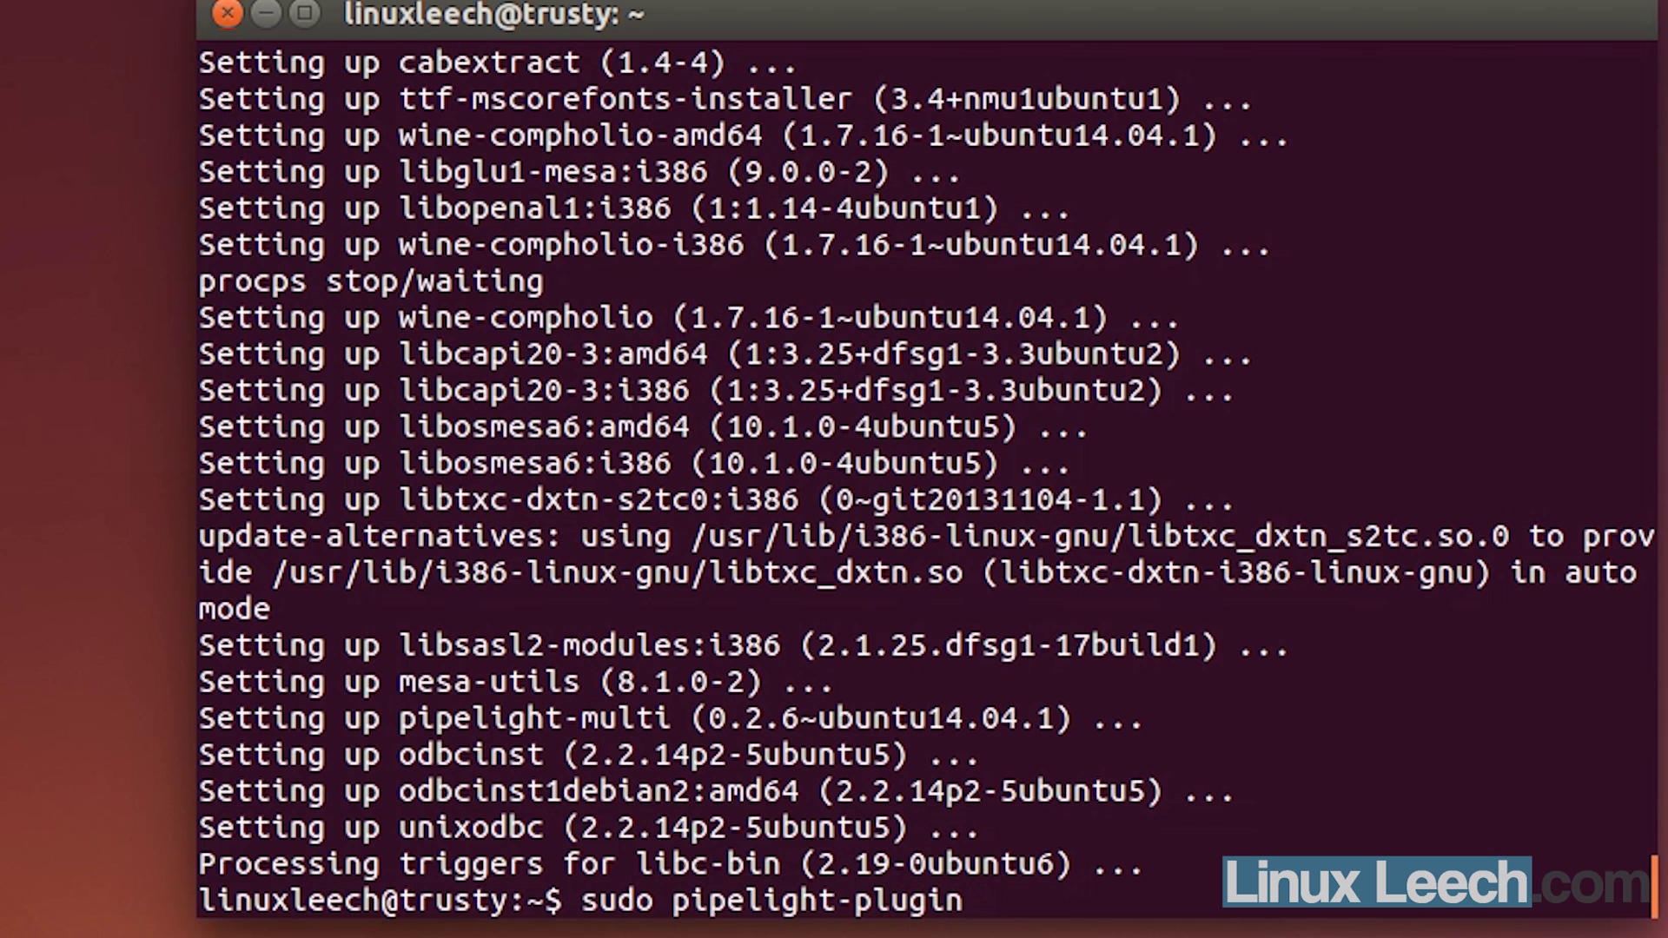
{"action": "type", "text": " --enable"}
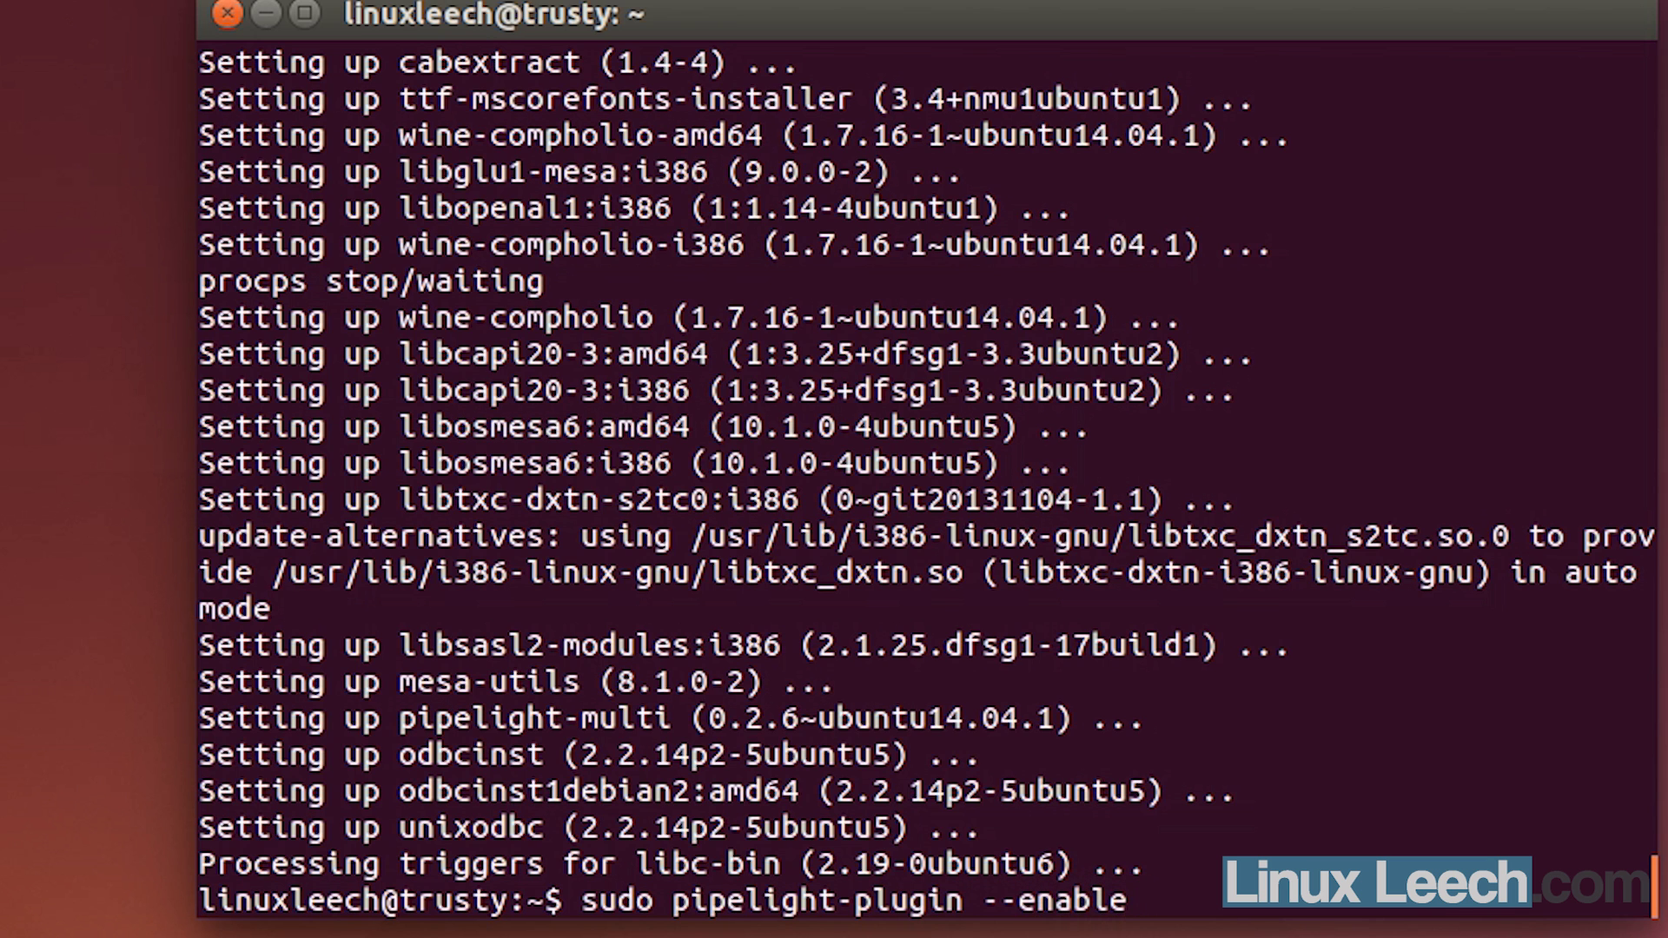
{"action": "type", "text": " silver"}
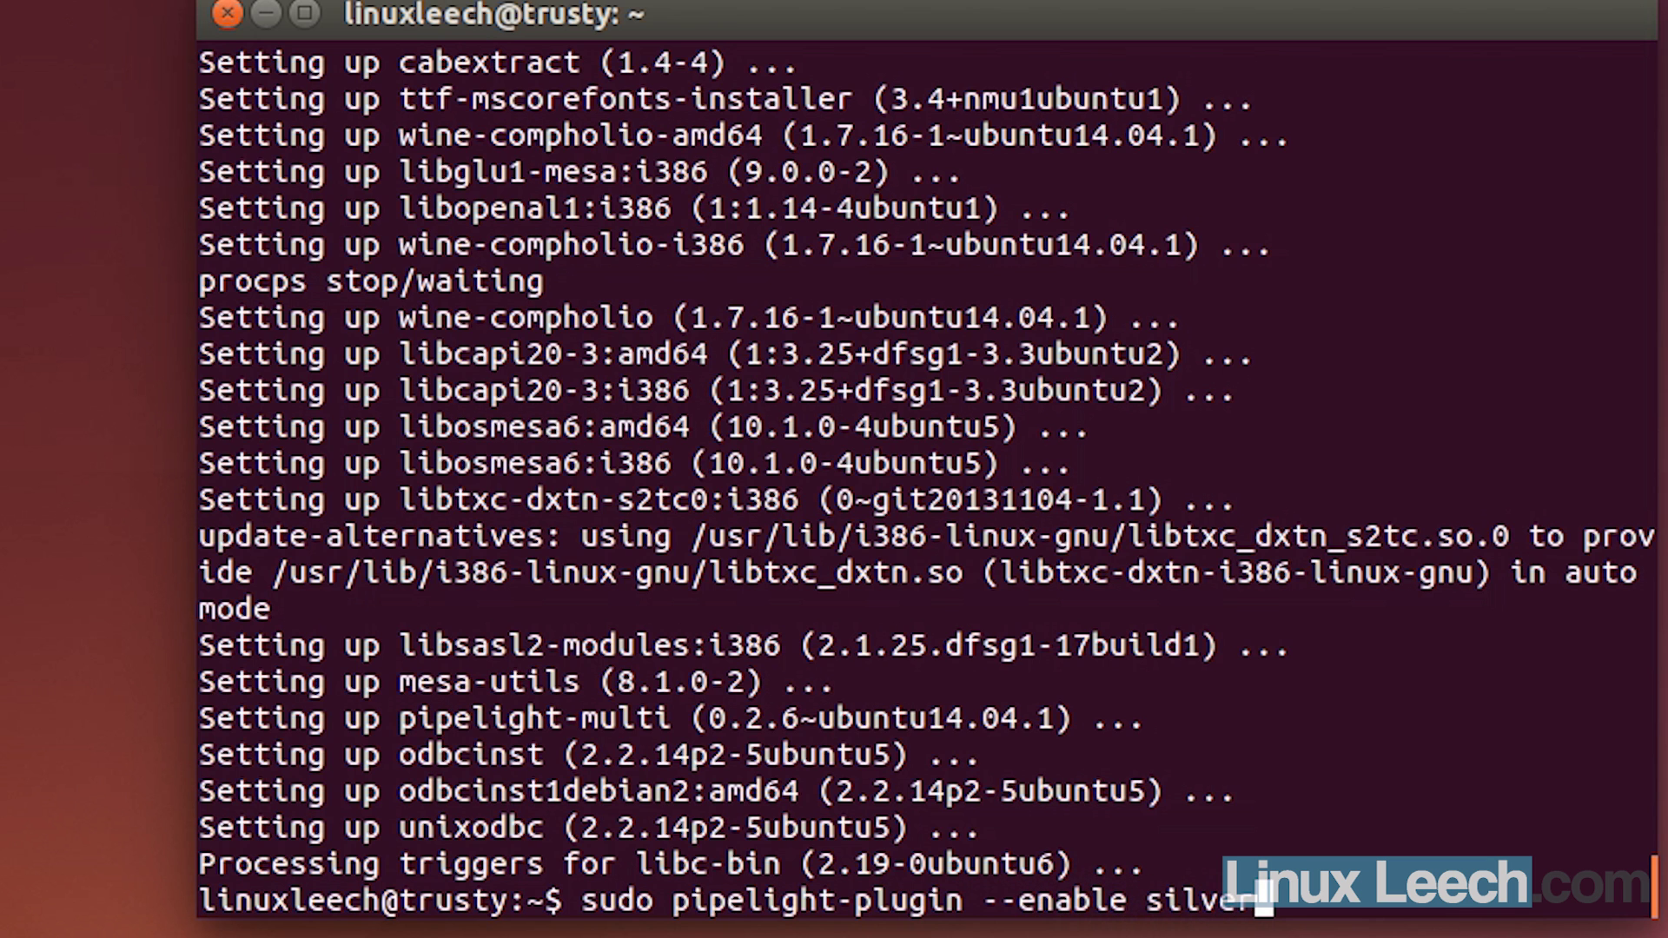
{"action": "type", "text": "light"}
{"action": "key", "text": "Return"}
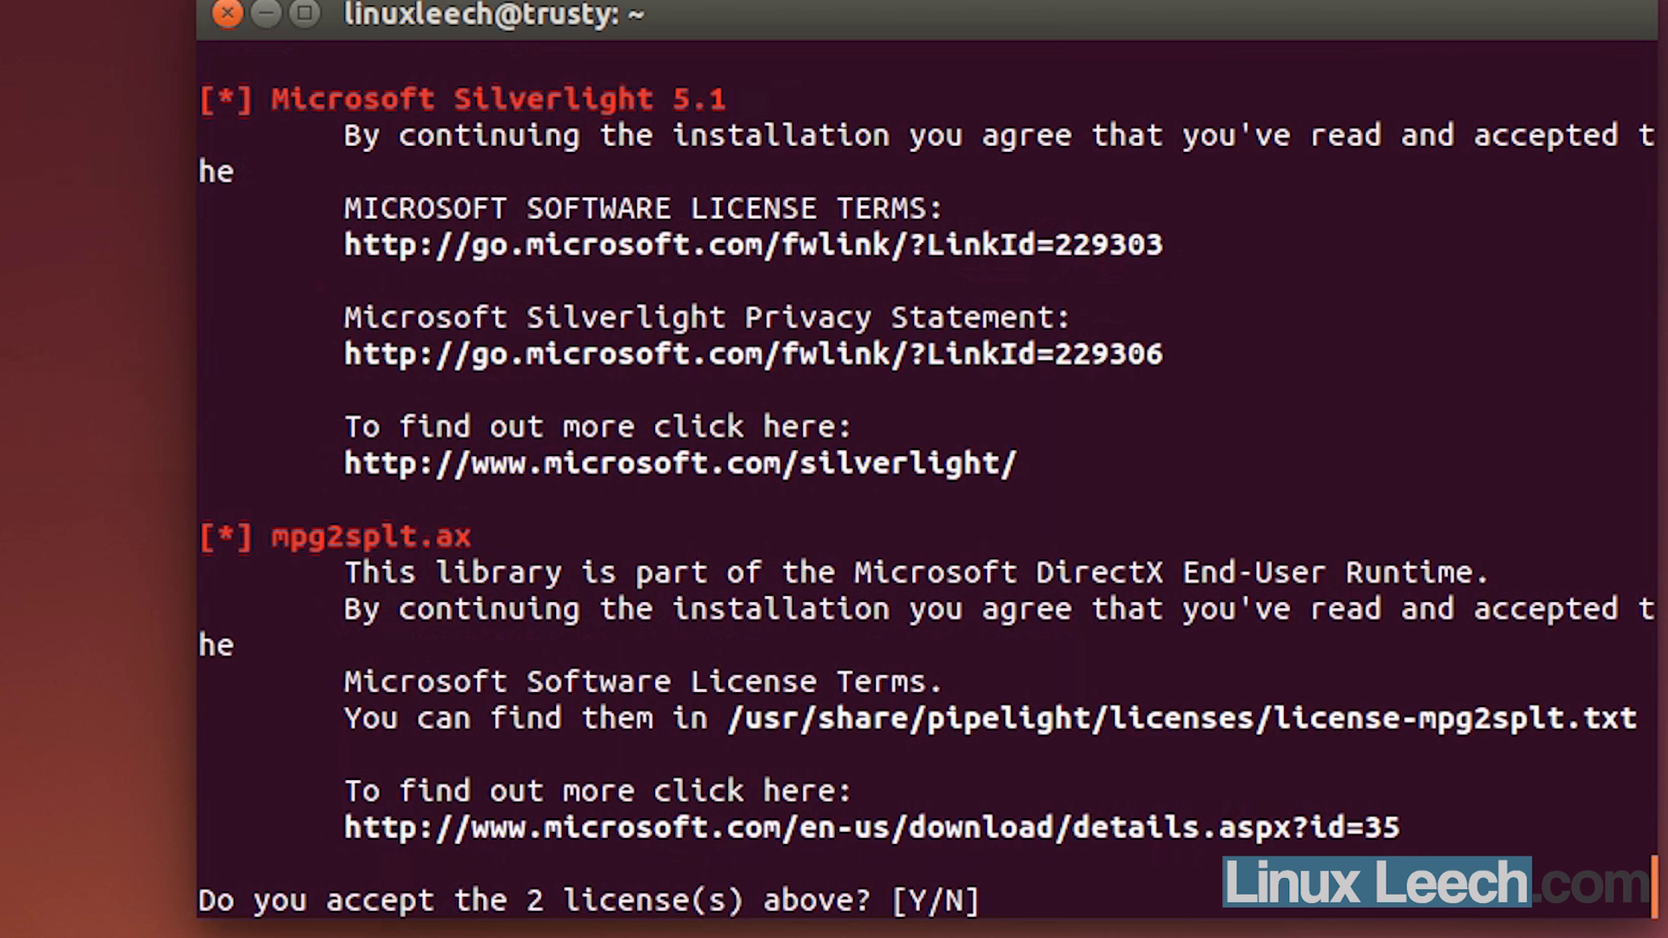
{"action": "type", "text": "y"}
{"action": "key", "text": "Return"}
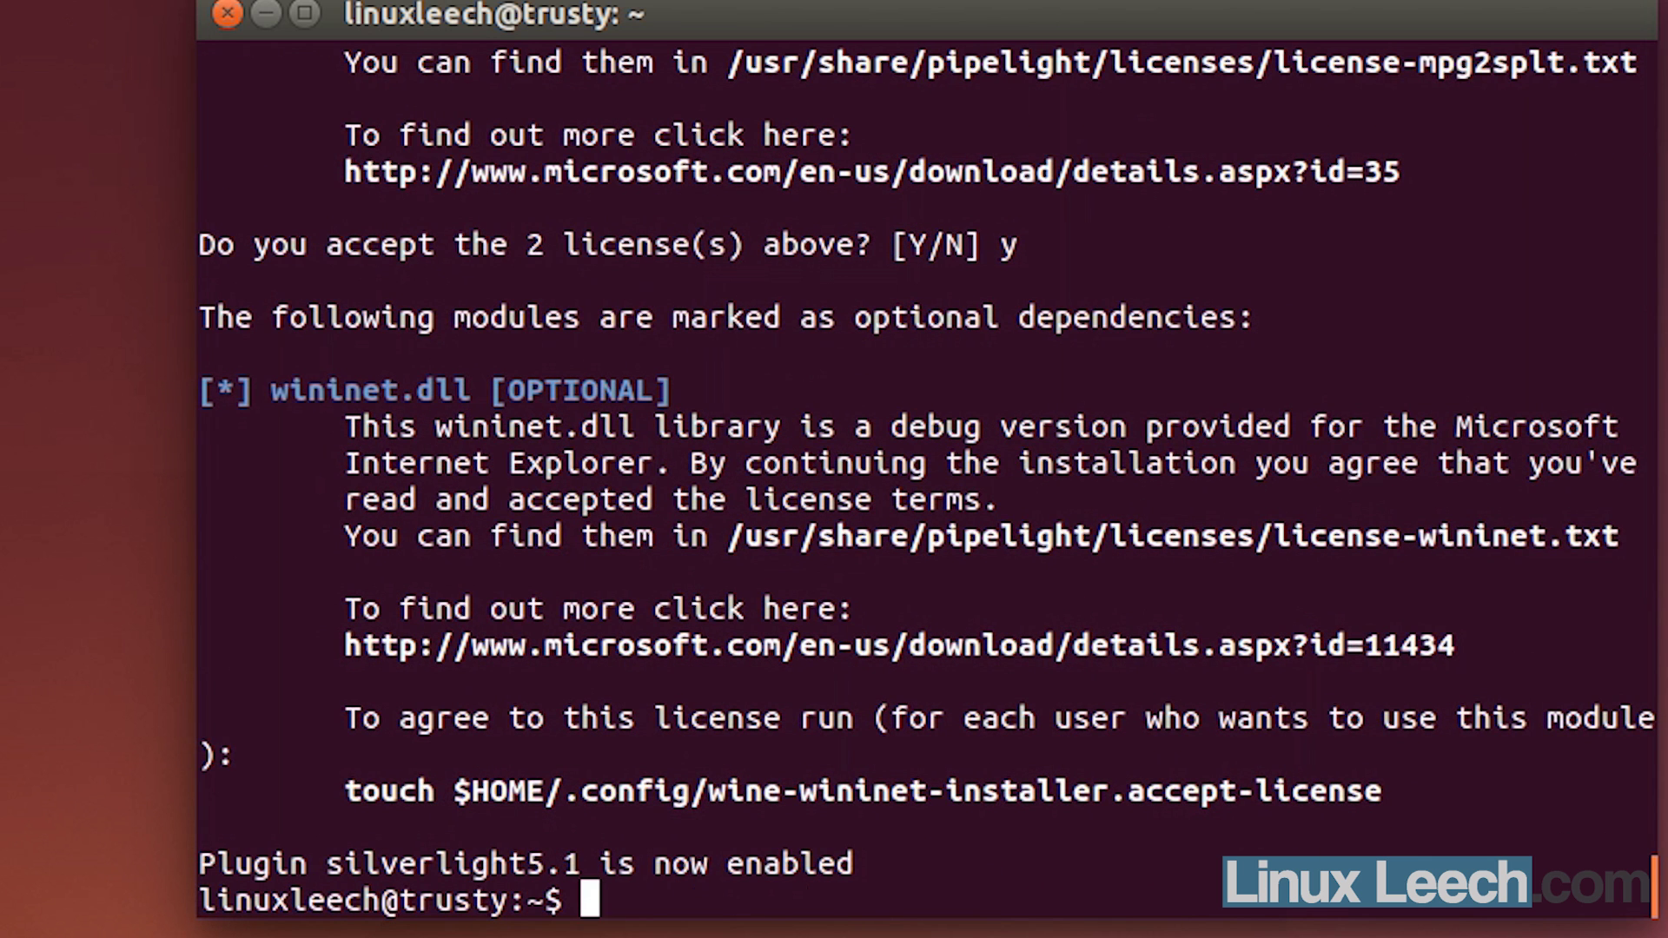
Step: Enable the Widevine plugin by rerunning the command with widevine, accepting its licence
{"action": "key", "text": "Up"}
{"action": "key", "text": "BackSpace"}
{"action": "key", "text": "BackSpace"}
{"action": "key", "text": "BackSpace"}
{"action": "key", "text": "BackSpace"}
{"action": "key", "text": "BackSpace"}
{"action": "key", "text": "BackSpace"}
{"action": "key", "text": "BackSpace"}
{"action": "key", "text": "BackSpace"}
{"action": "key", "text": "BackSpace"}
{"action": "key", "text": "BackSpace"}
{"action": "key", "text": "BackSpace"}
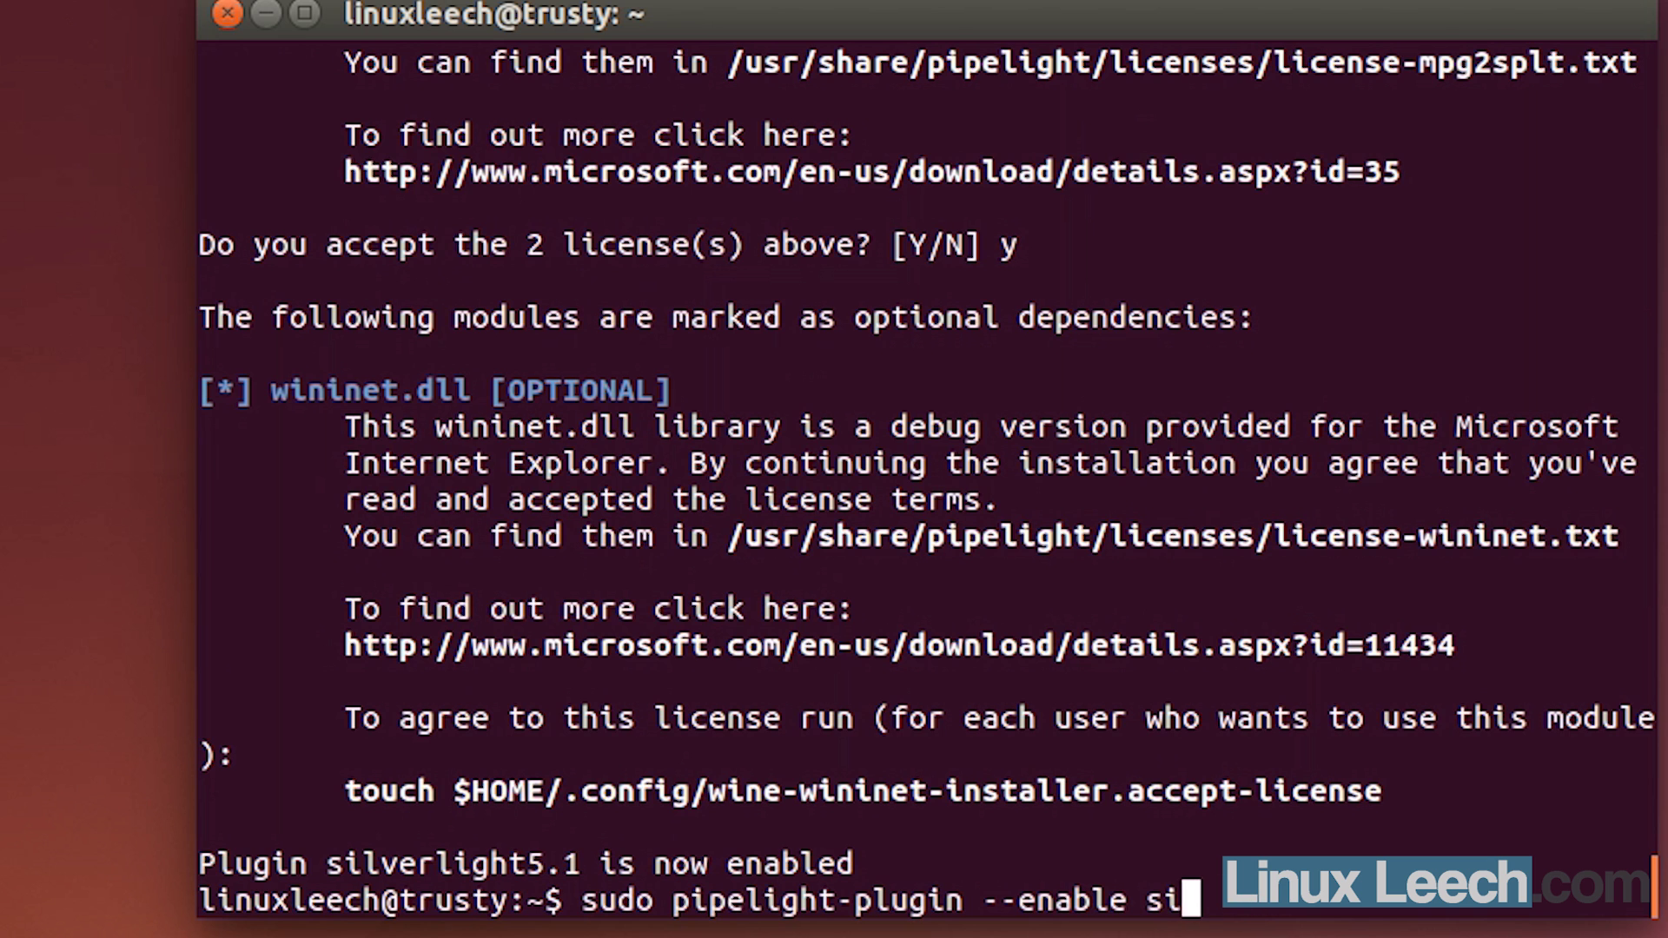
{"action": "type", "text": "widevine"}
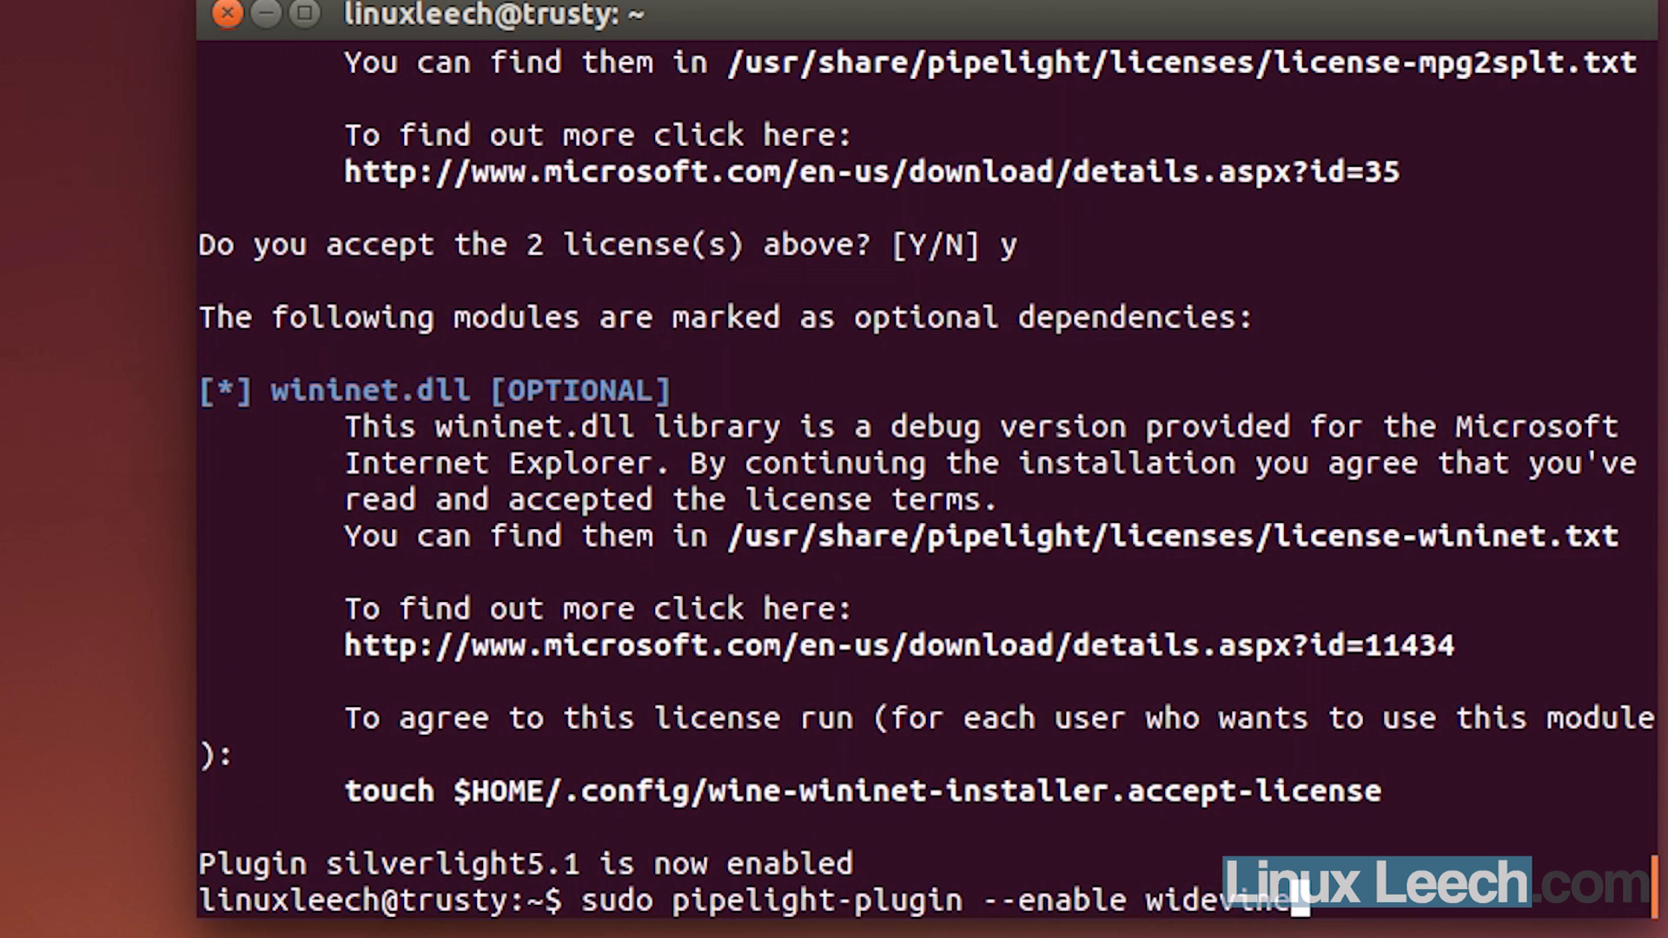
{"action": "key", "text": "Return"}
{"action": "type", "text": "y"}
{"action": "key", "text": "Return"}
{"action": "key", "text": "Return"}
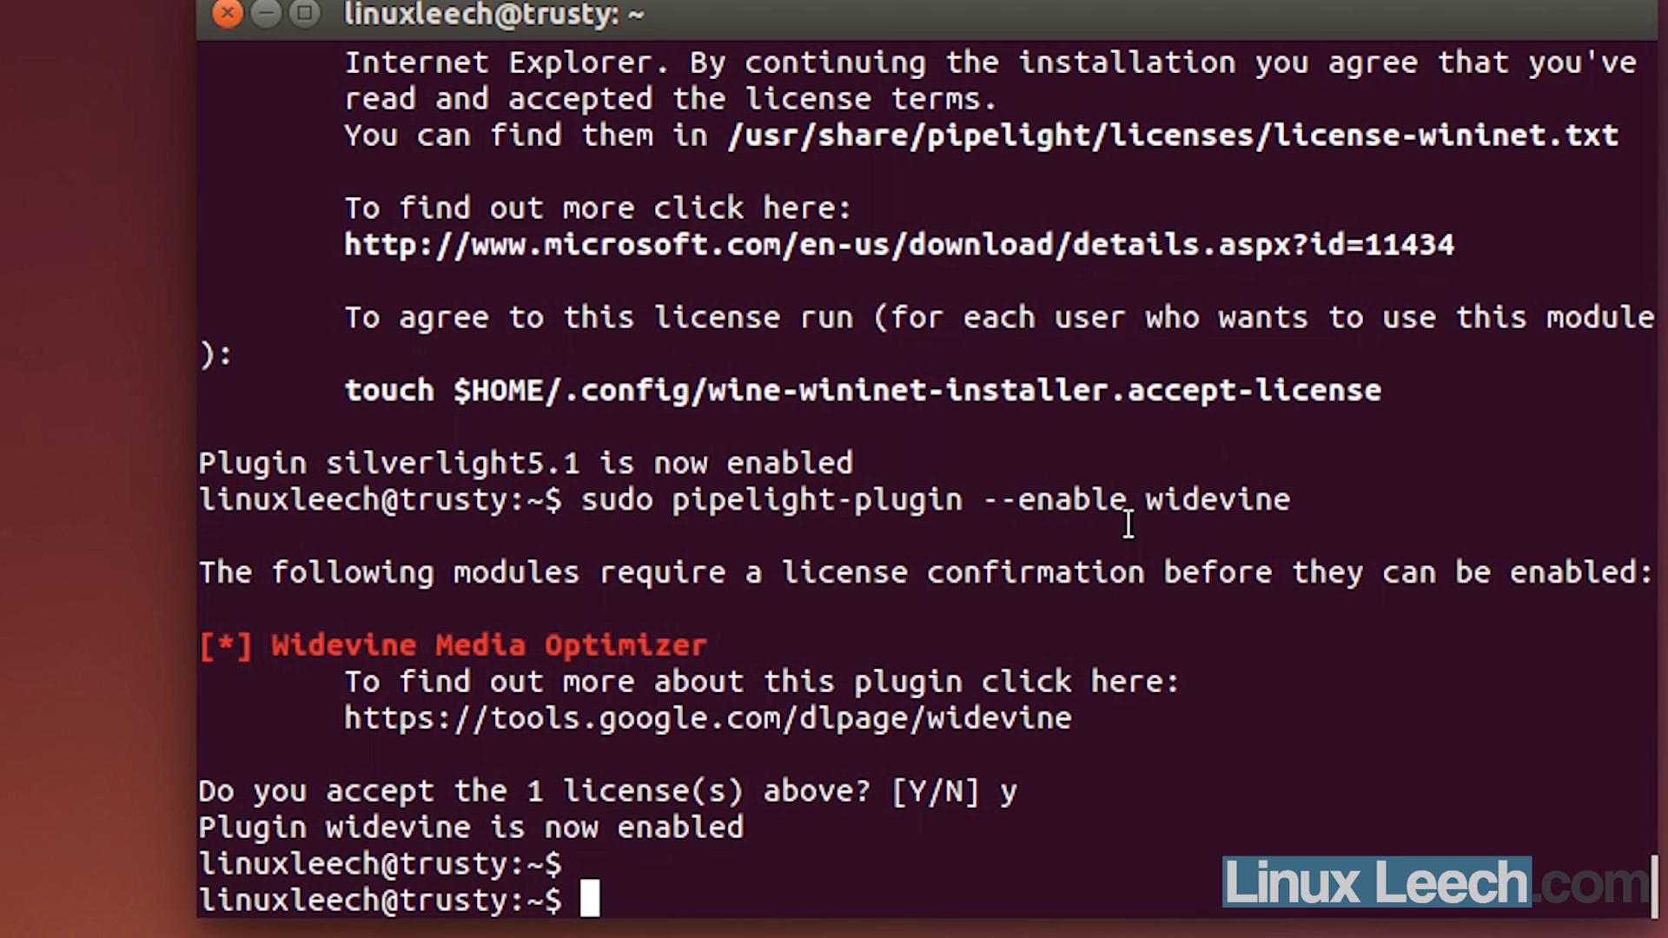
Step: Install pepperflashplugin-nonfree, then run sudo update-pepperflashplugin-nonfree --install
{"action": "type", "text": "sudo apt-get "}
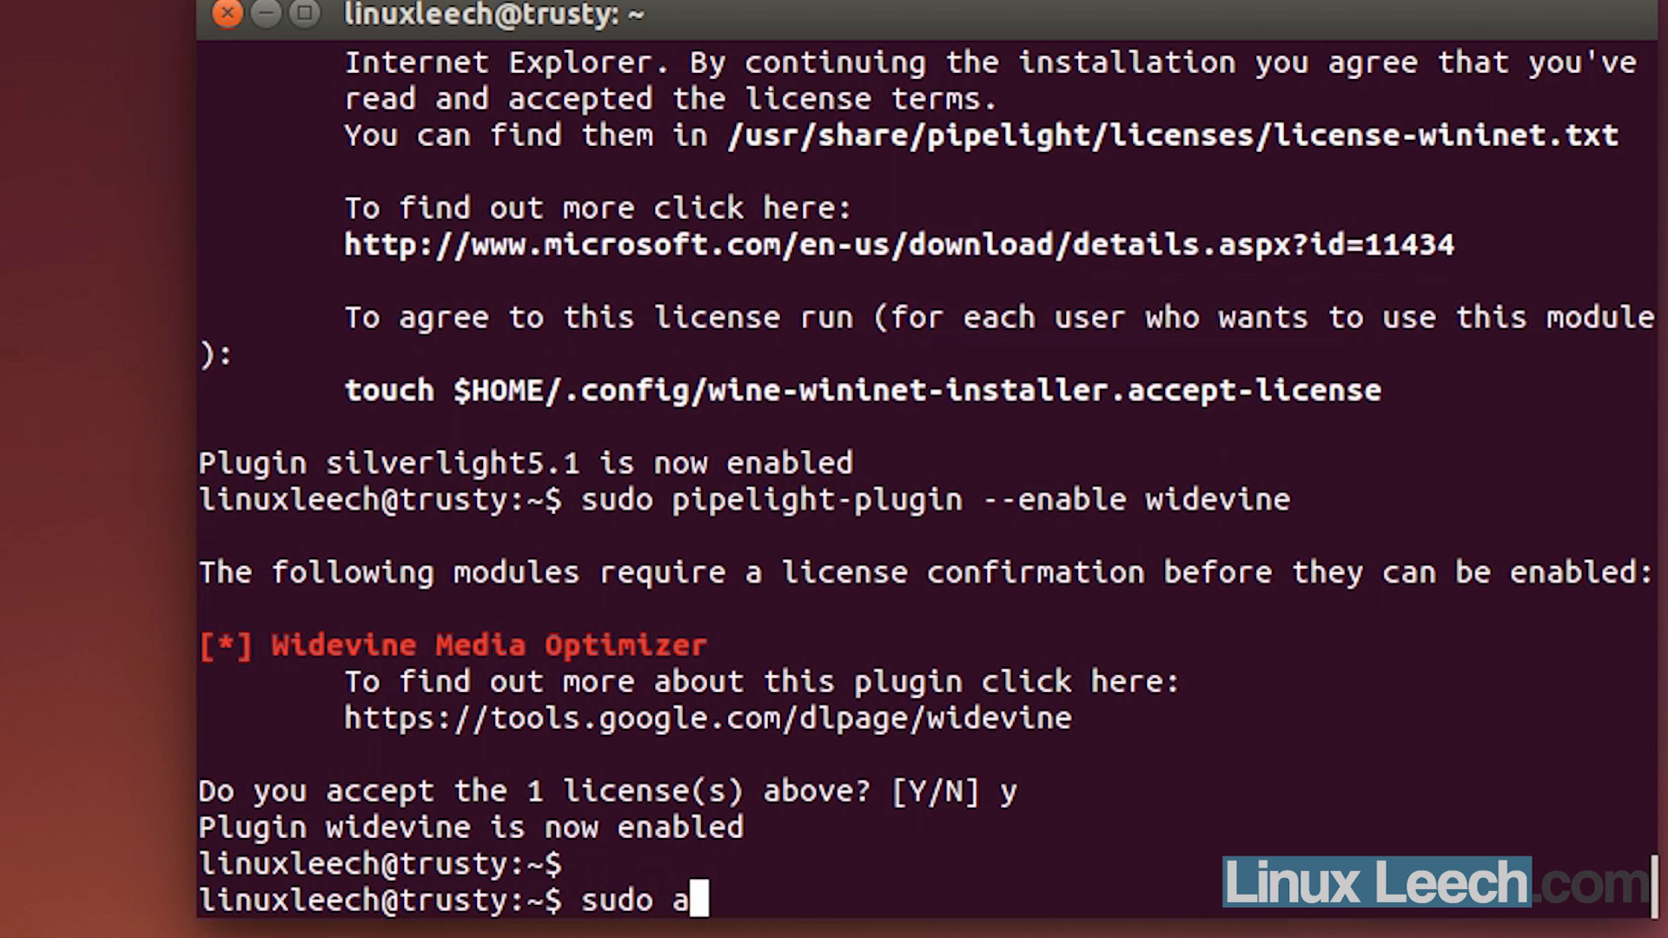
{"action": "type", "text": "install pepperflashplugin"}
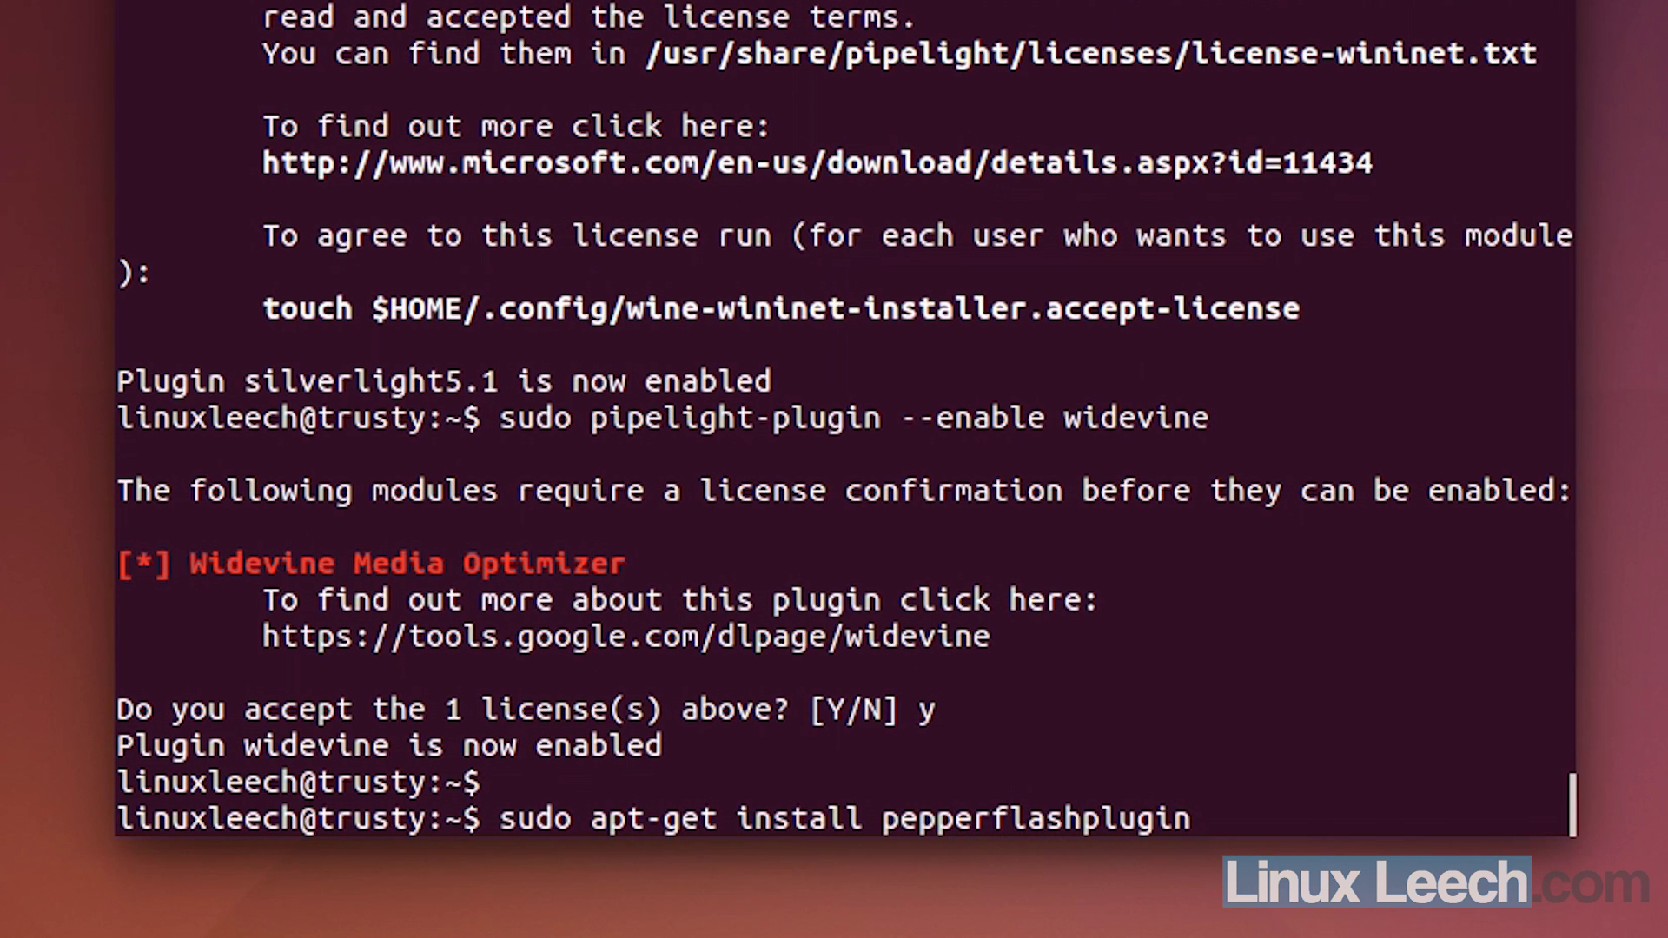
{"action": "type", "text": "-nono"}
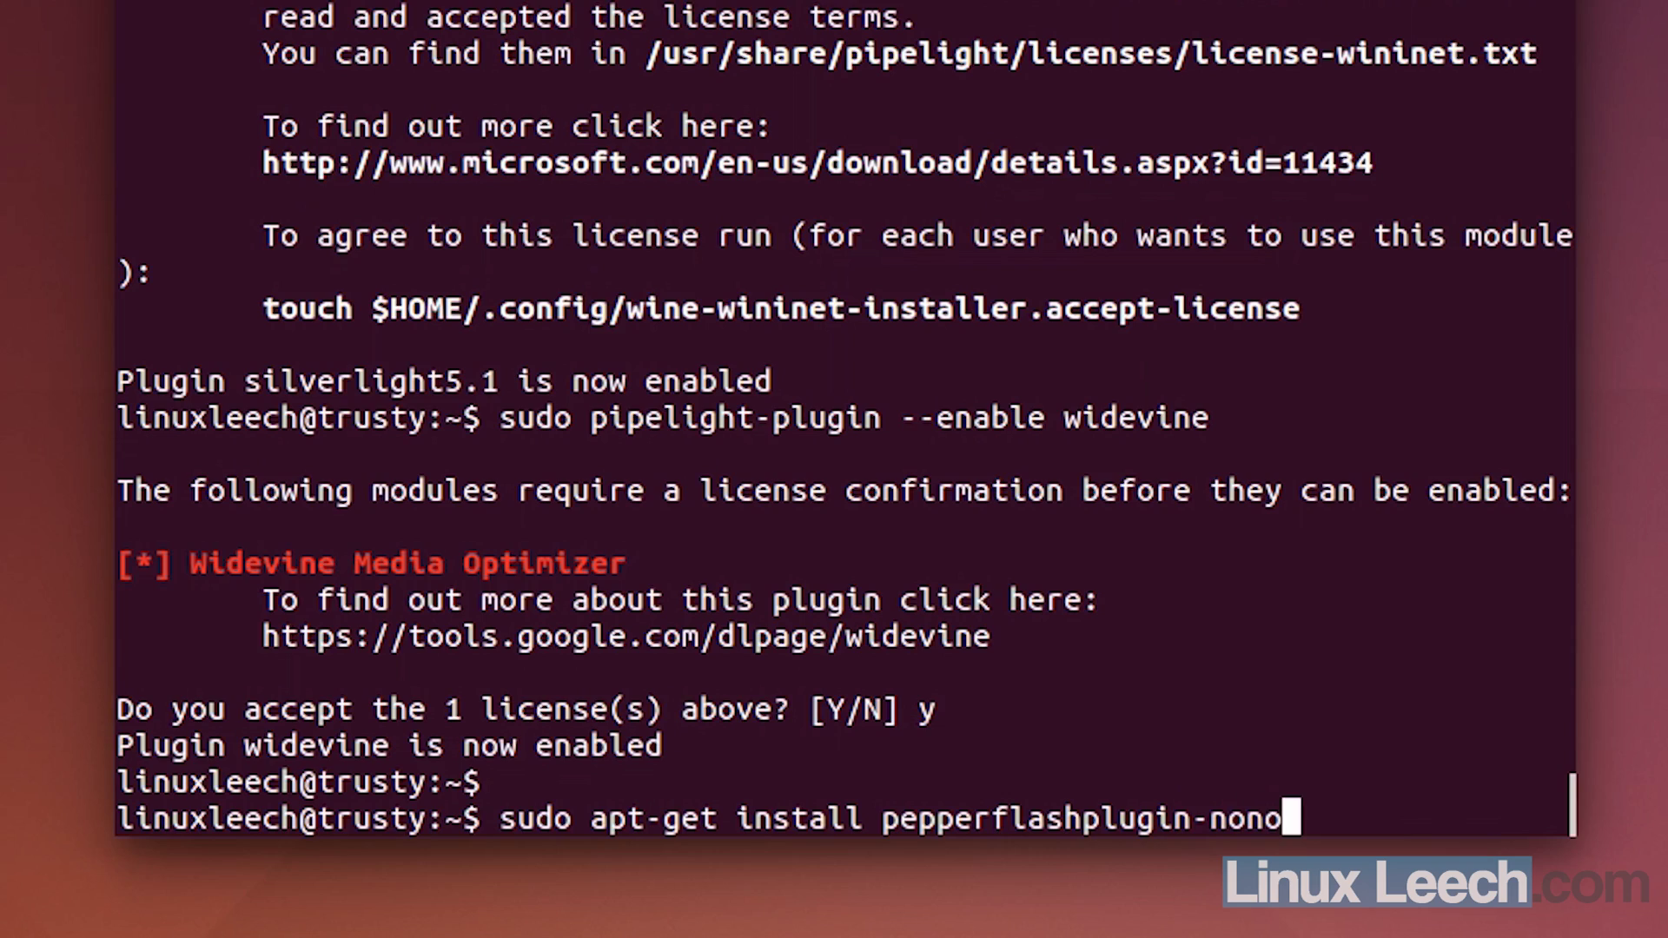
{"action": "key", "text": "BackSpace"}
{"action": "type", "text": "free"}
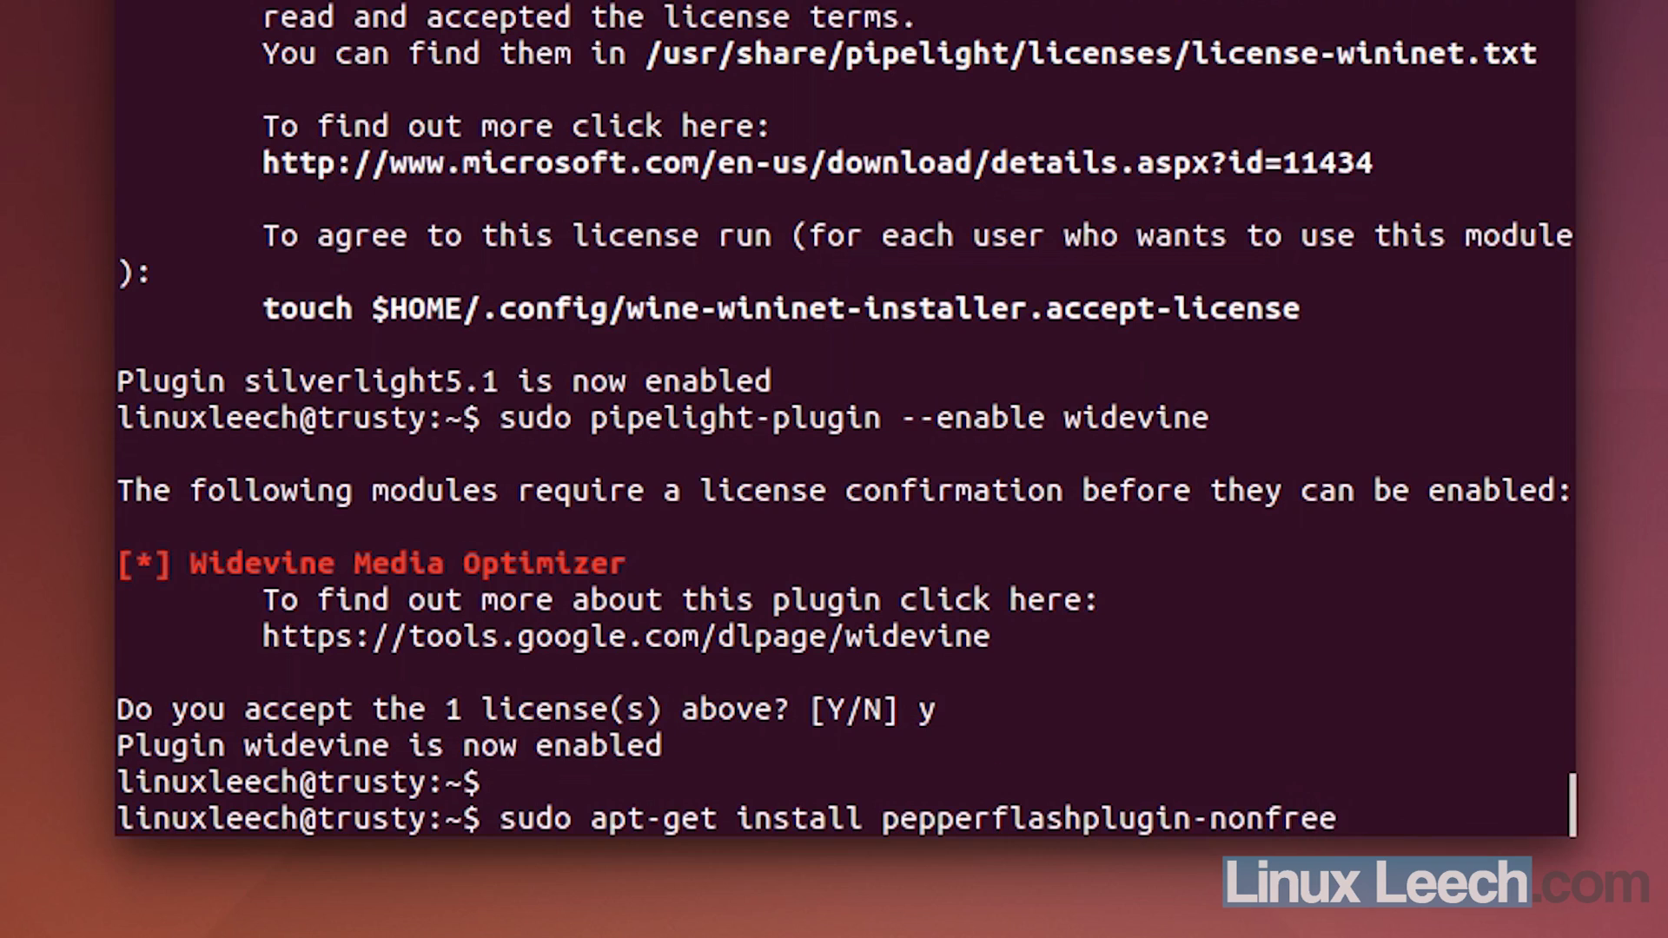
{"action": "key", "text": "Return"}
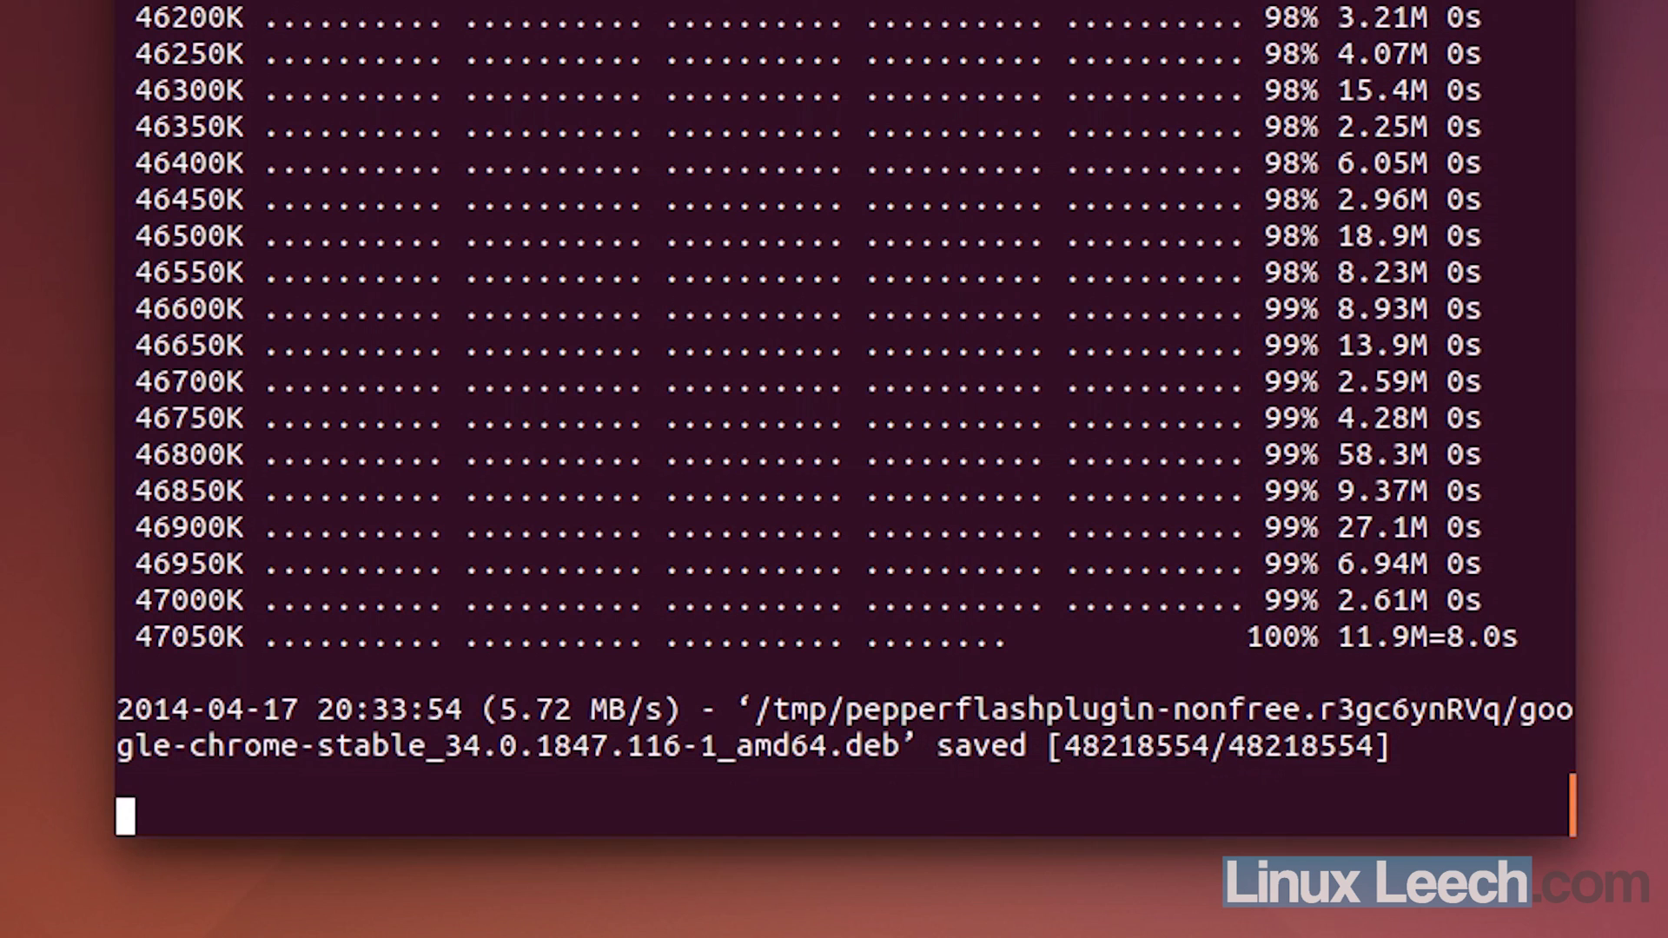
{"action": "type", "text": "sudo u"}
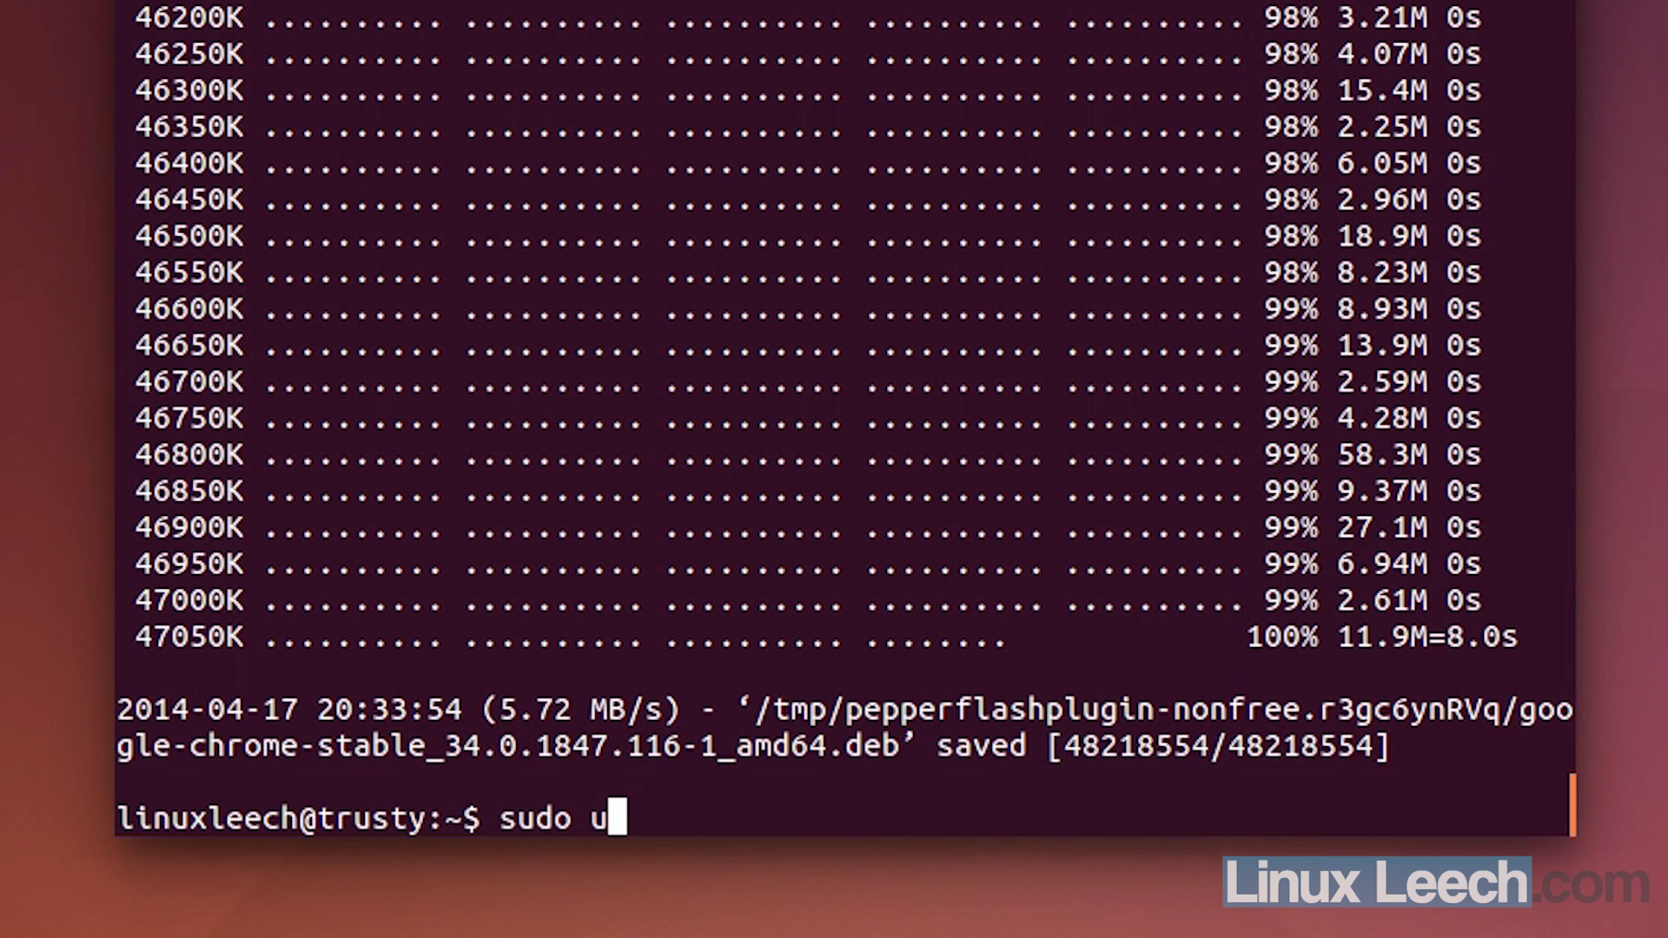
{"action": "type", "text": "pdate-pe"}
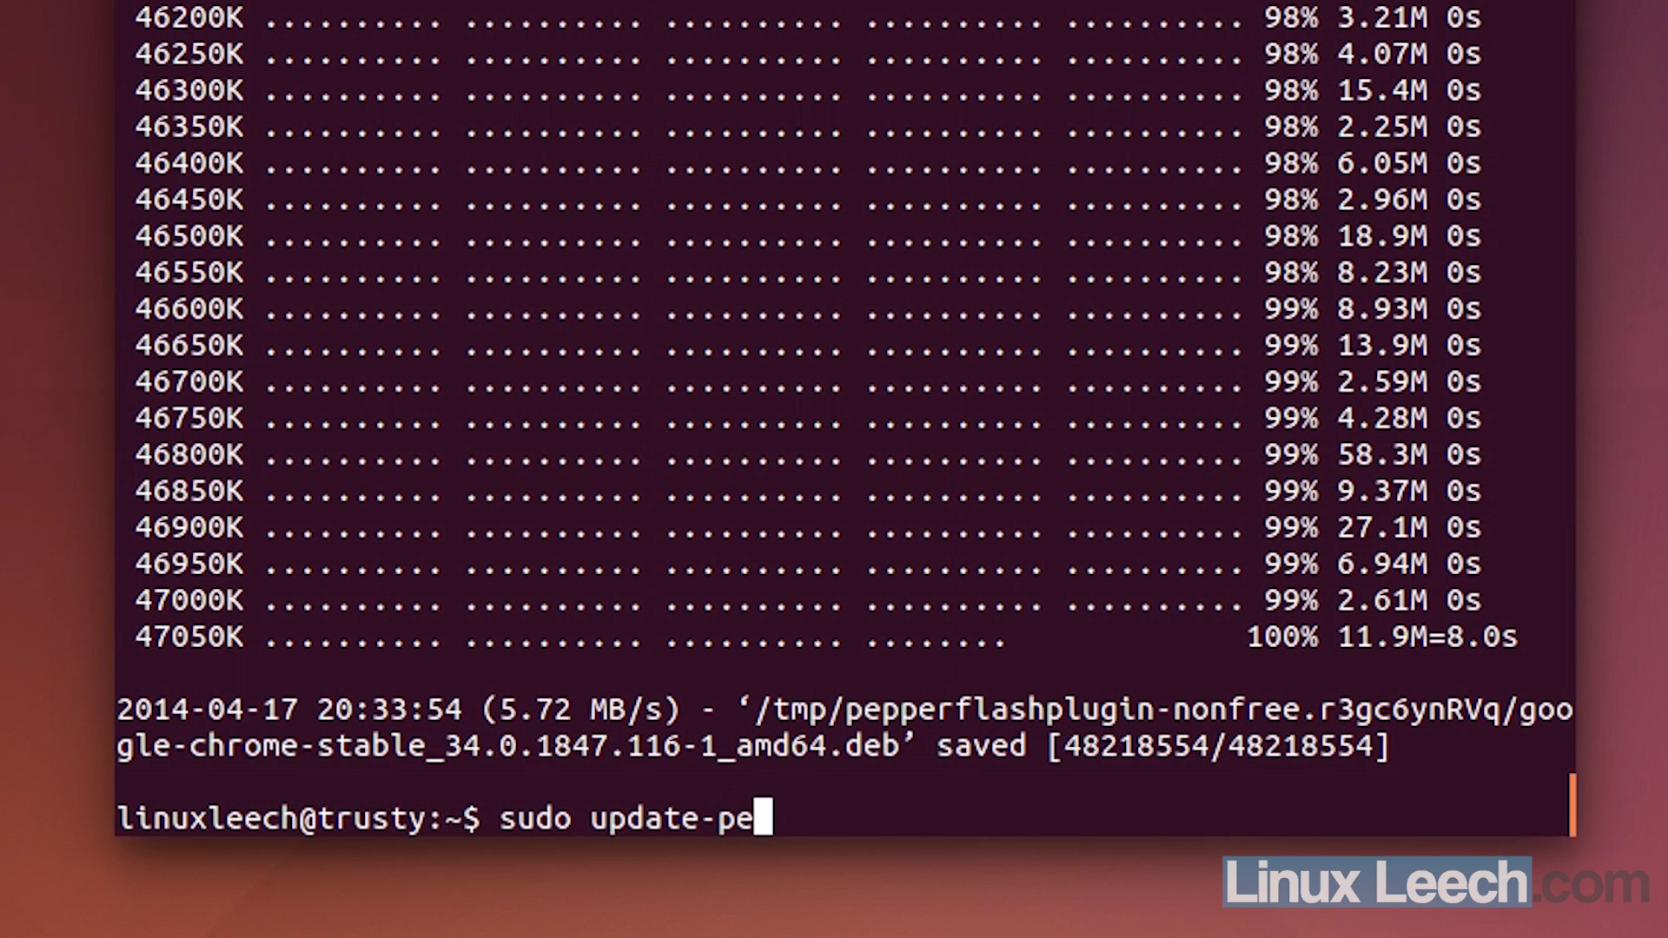
{"action": "type", "text": "pperflashp"}
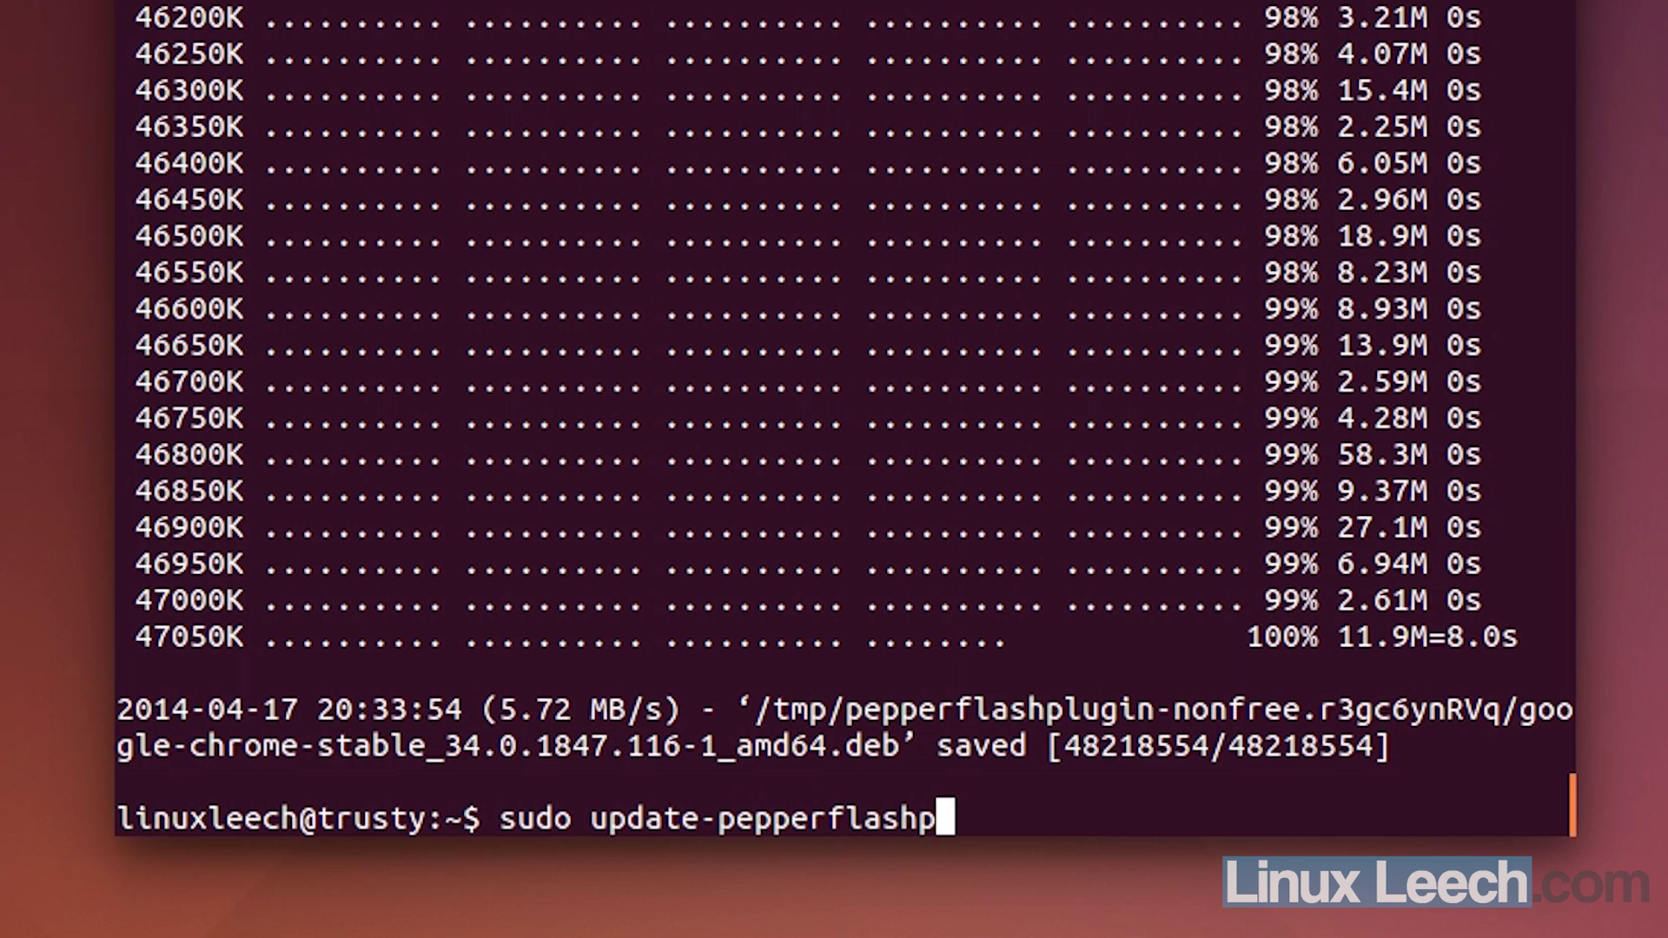
{"action": "type", "text": "lugin"}
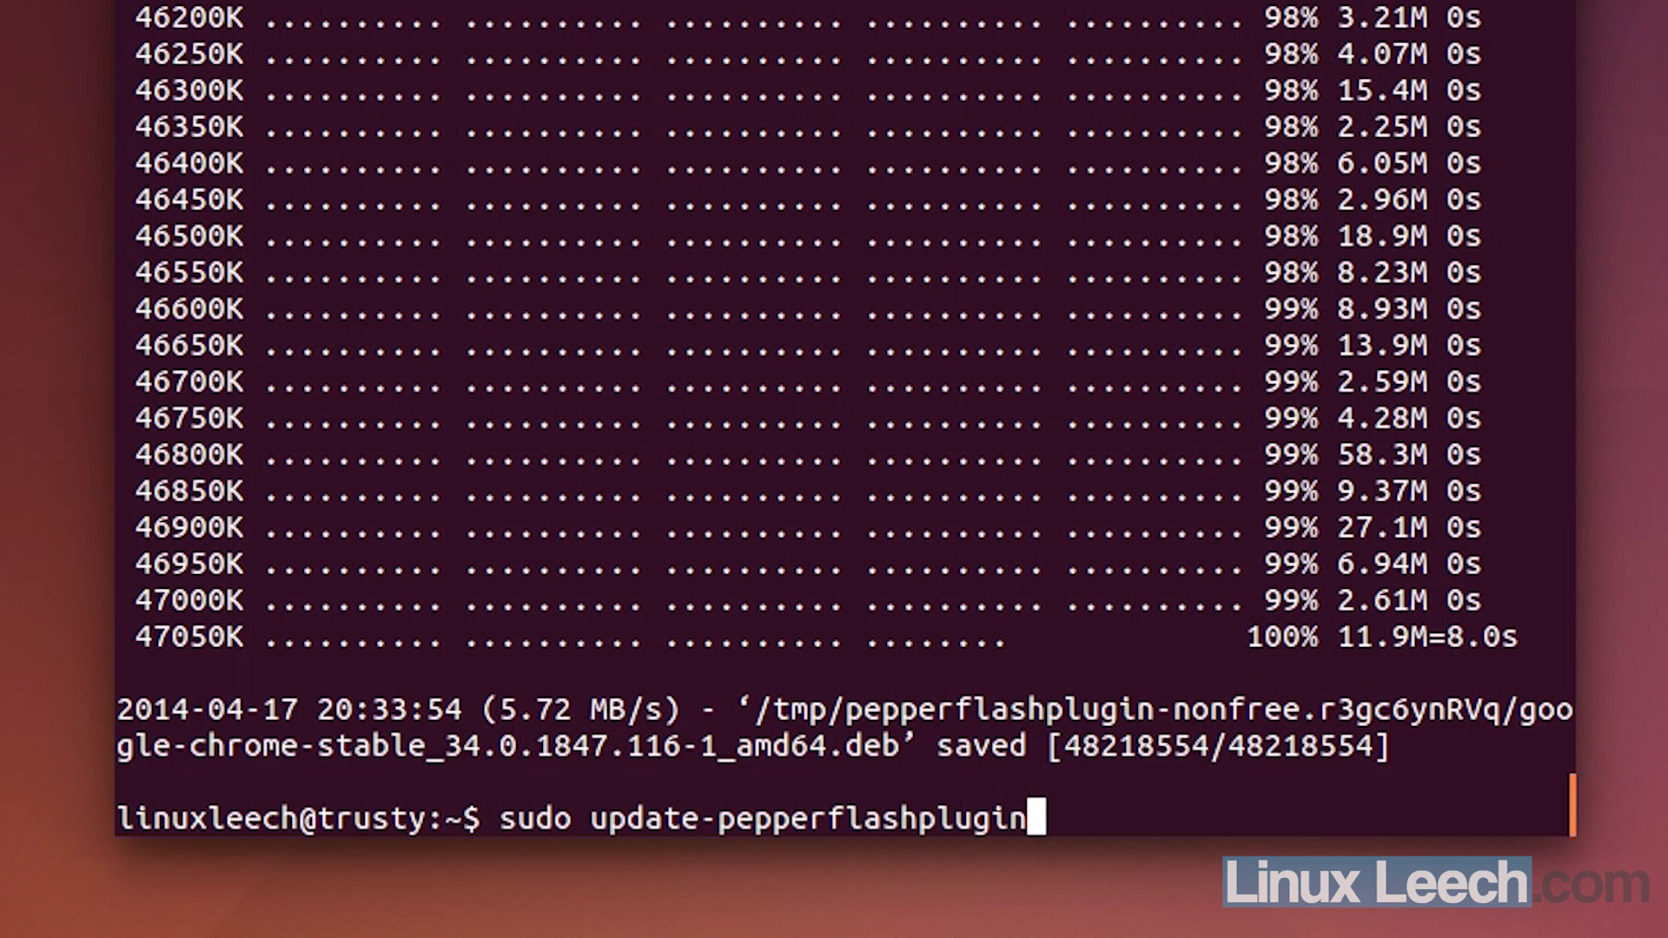
{"action": "type", "text": "-nonfree"}
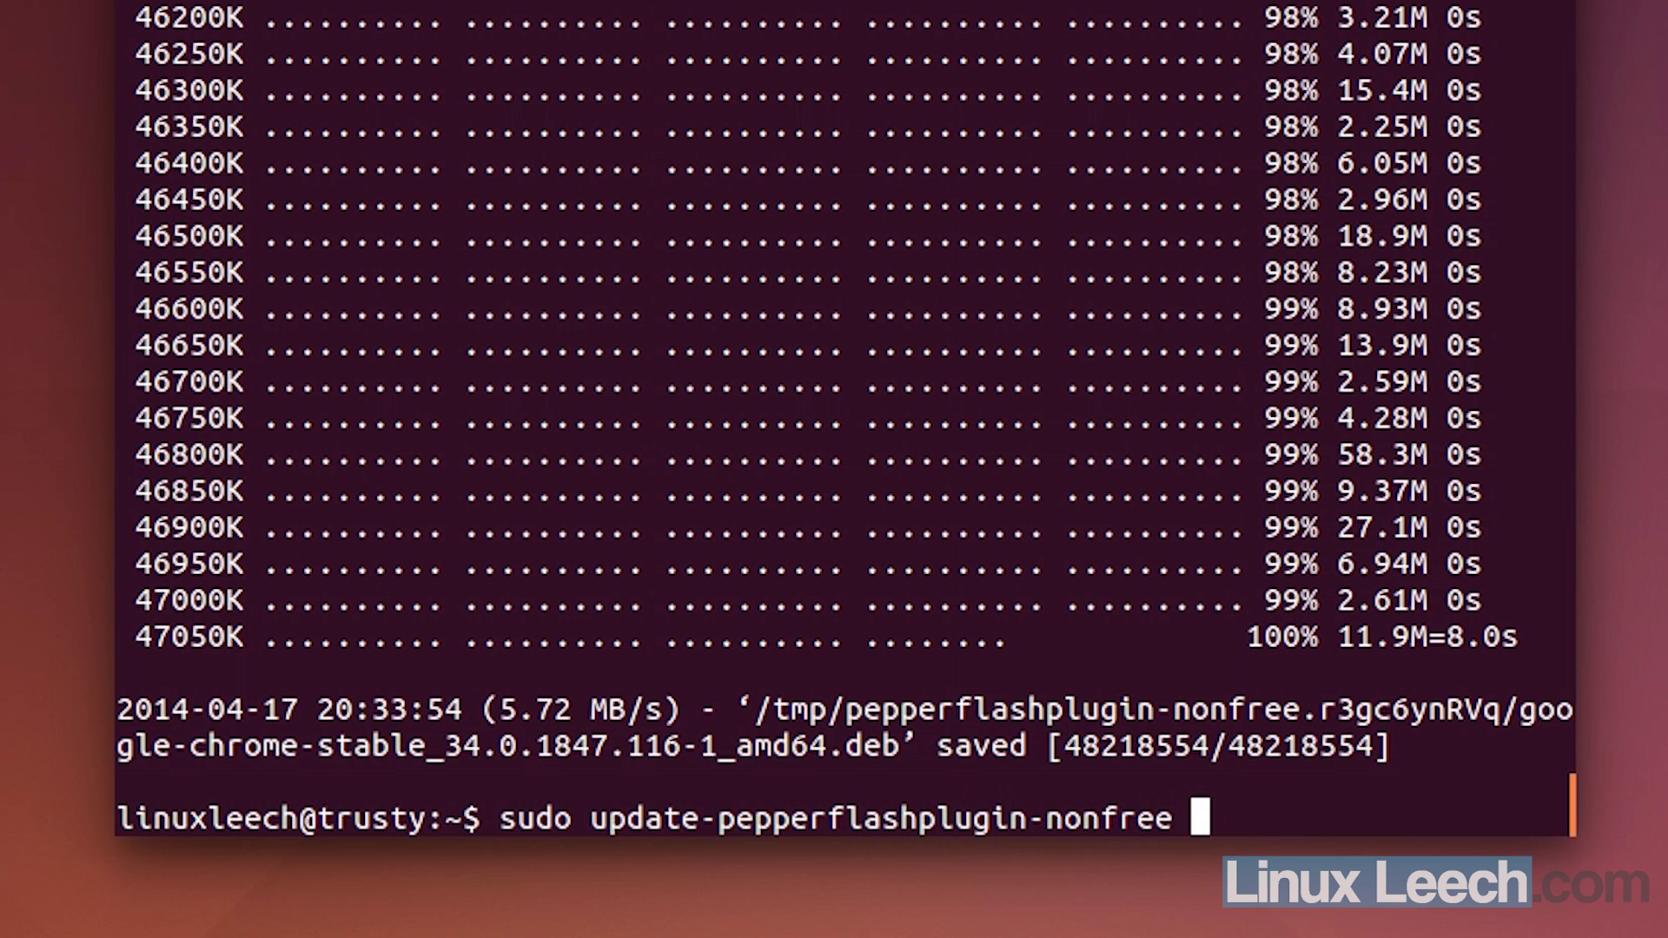
{"action": "type", "text": " --install"}
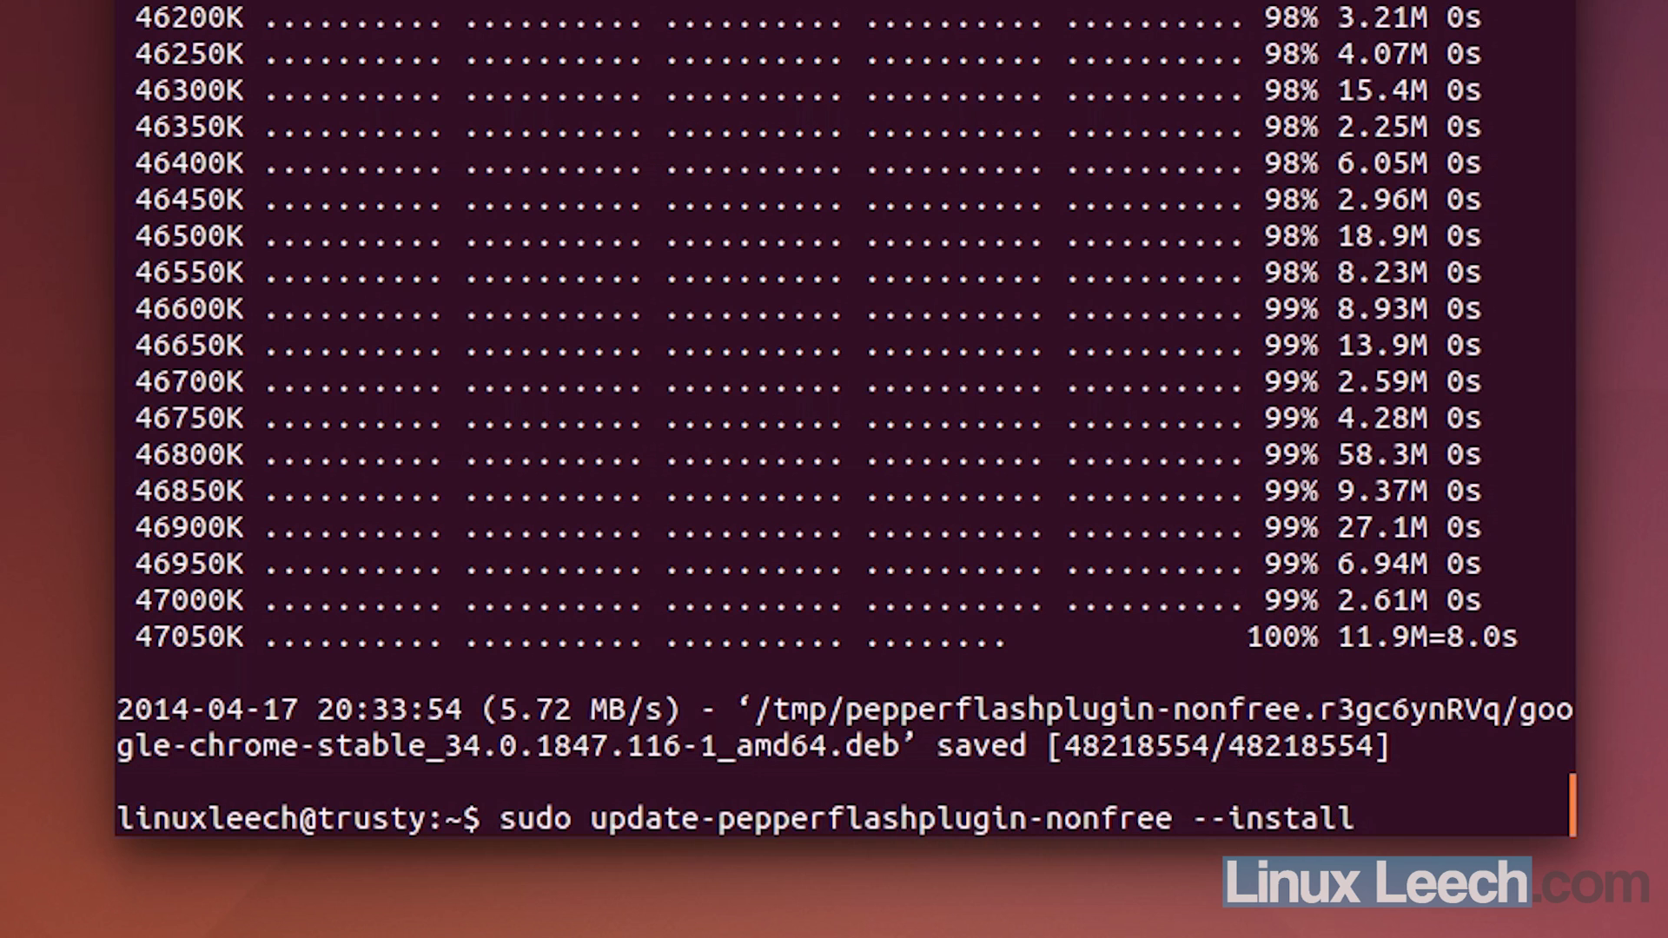
{"action": "key", "text": "Return"}
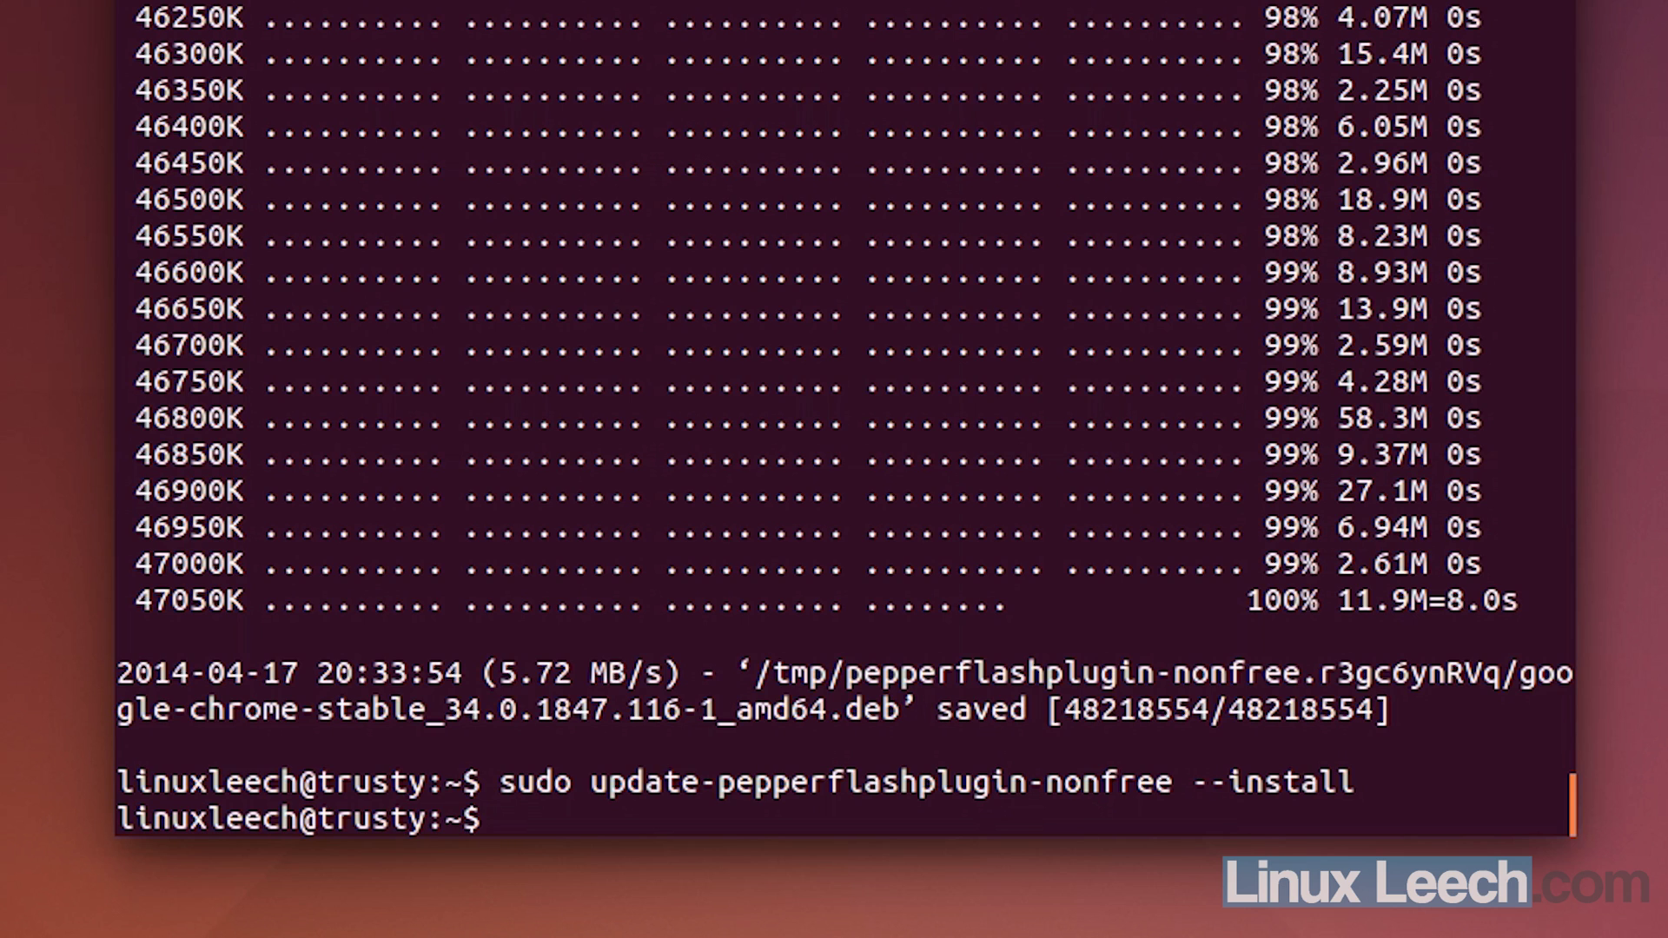
Step: Install ubuntu-restricted-extras with apt-get, then libavcodec-extra in place of libavcodec54
{"action": "type", "text": "sudo apt-get install ubuntu-restricted-extras"}
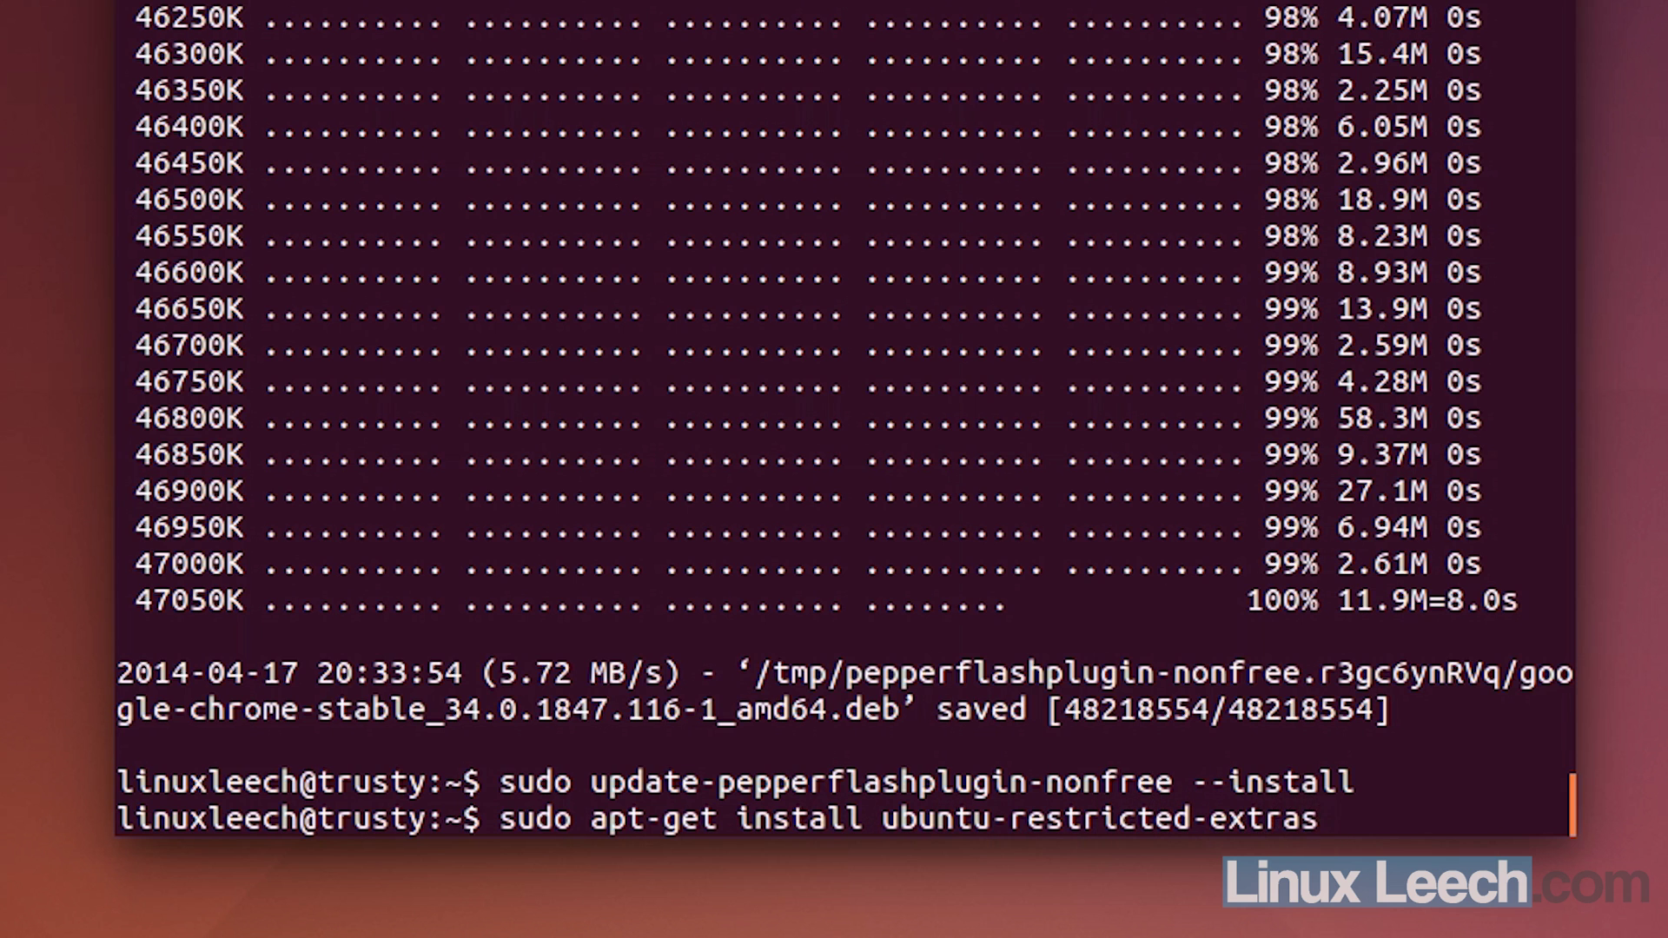
{"action": "key", "text": "Return"}
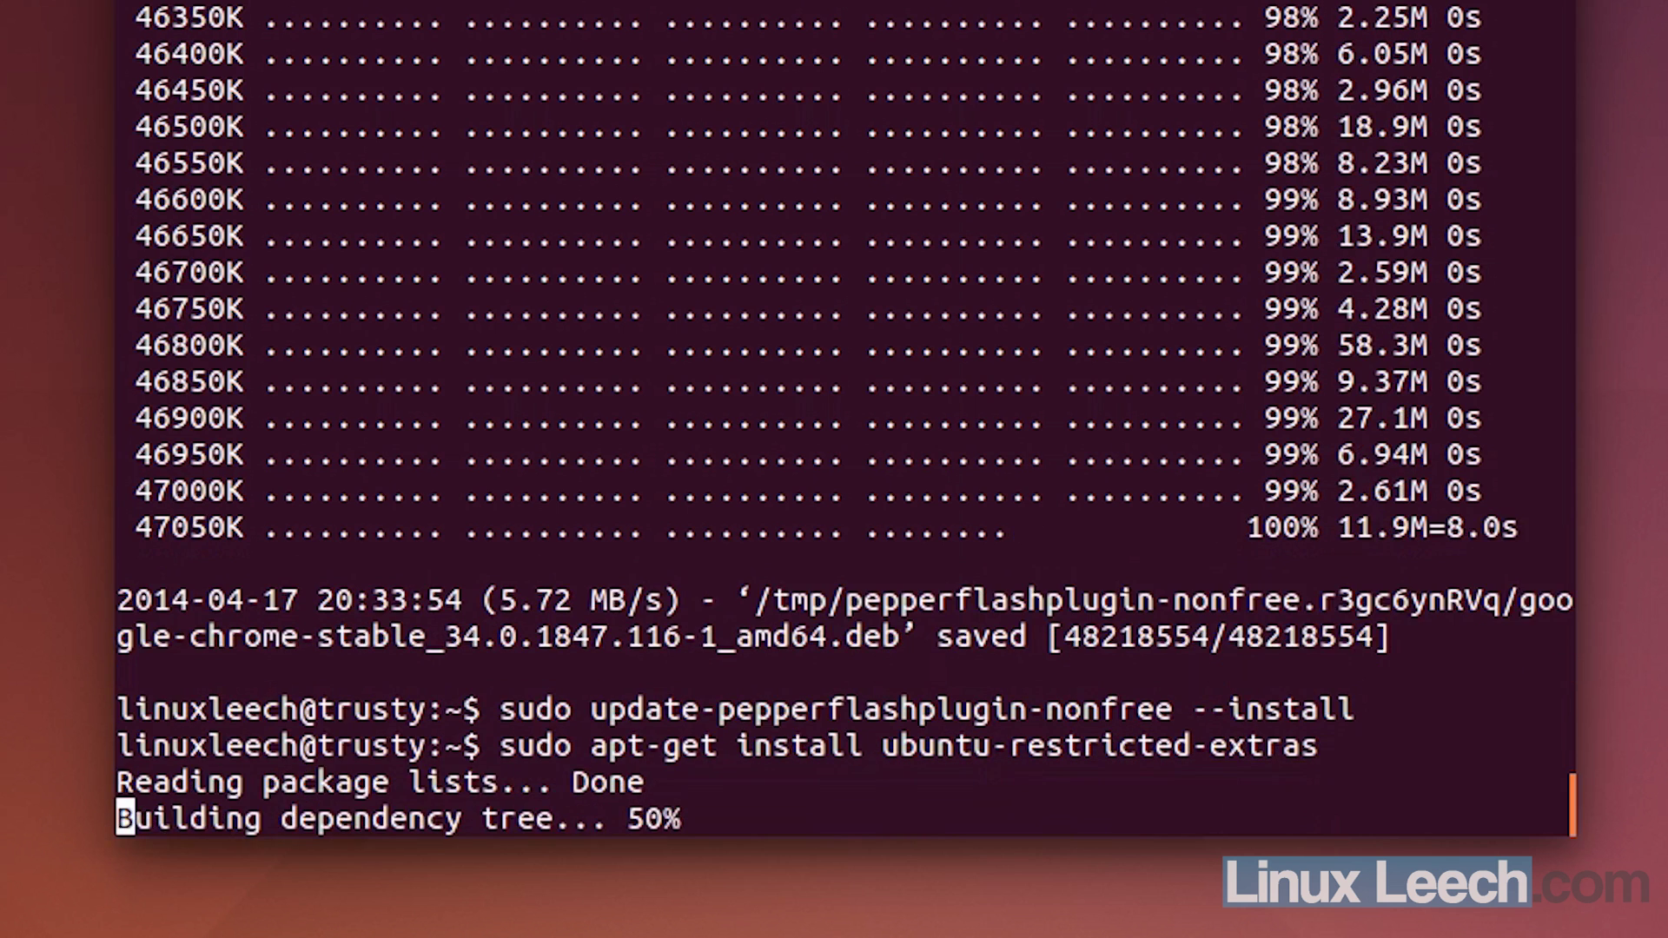
{"action": "type", "text": "y"}
{"action": "key", "text": "Return"}
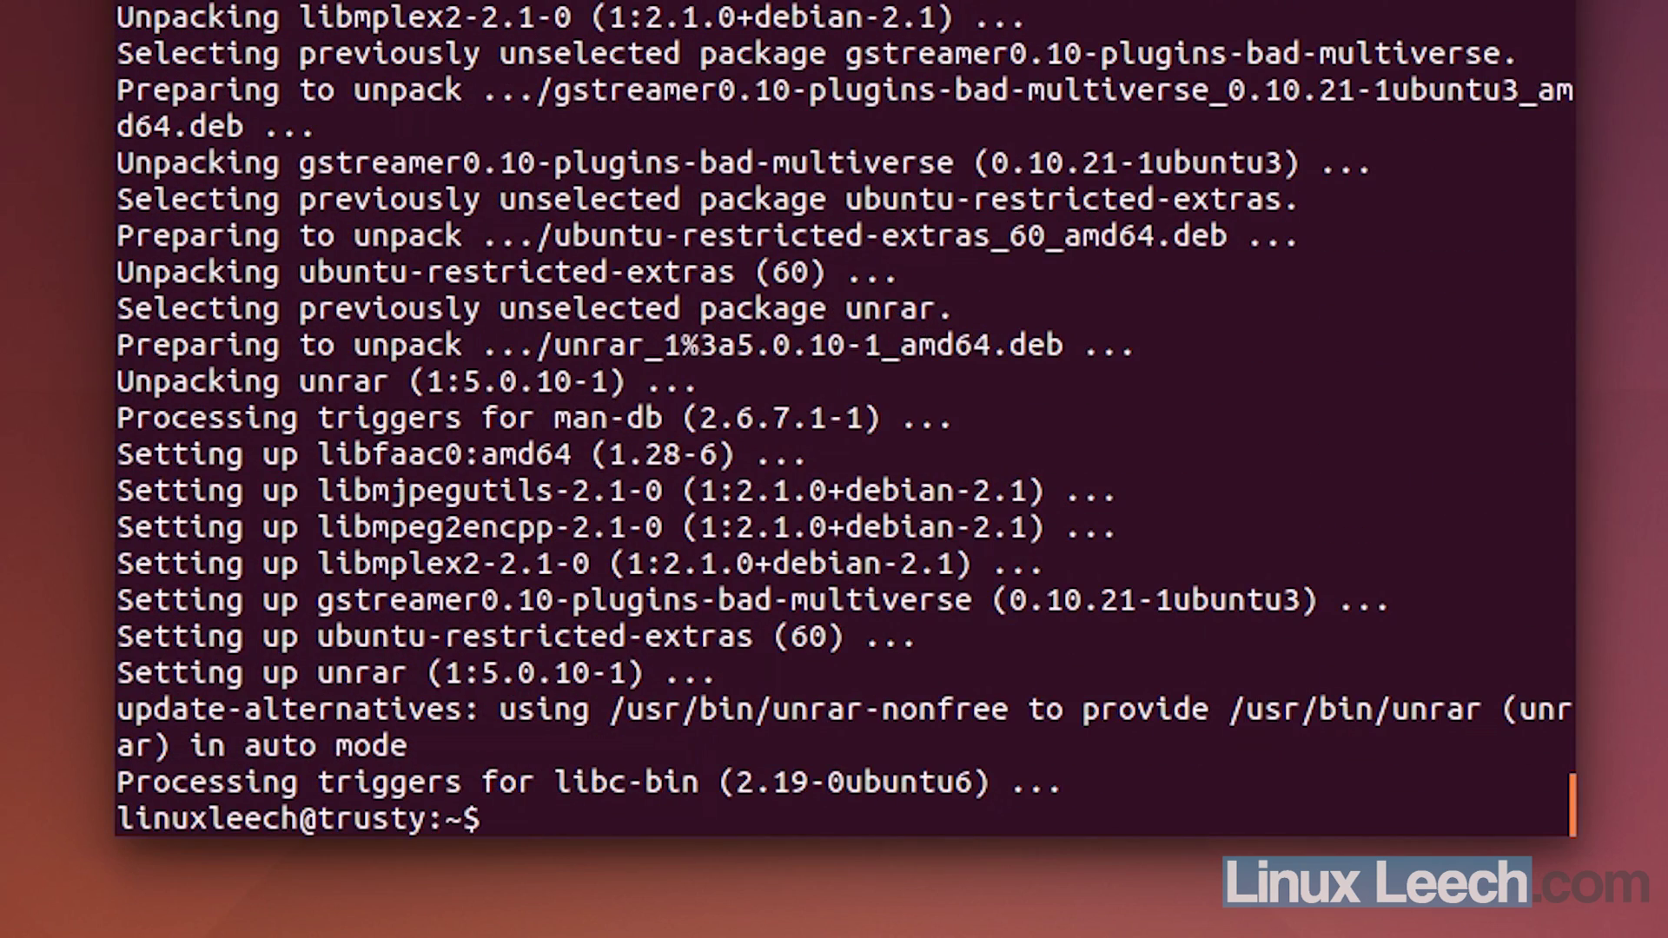
{"action": "type", "text": "sudo "}
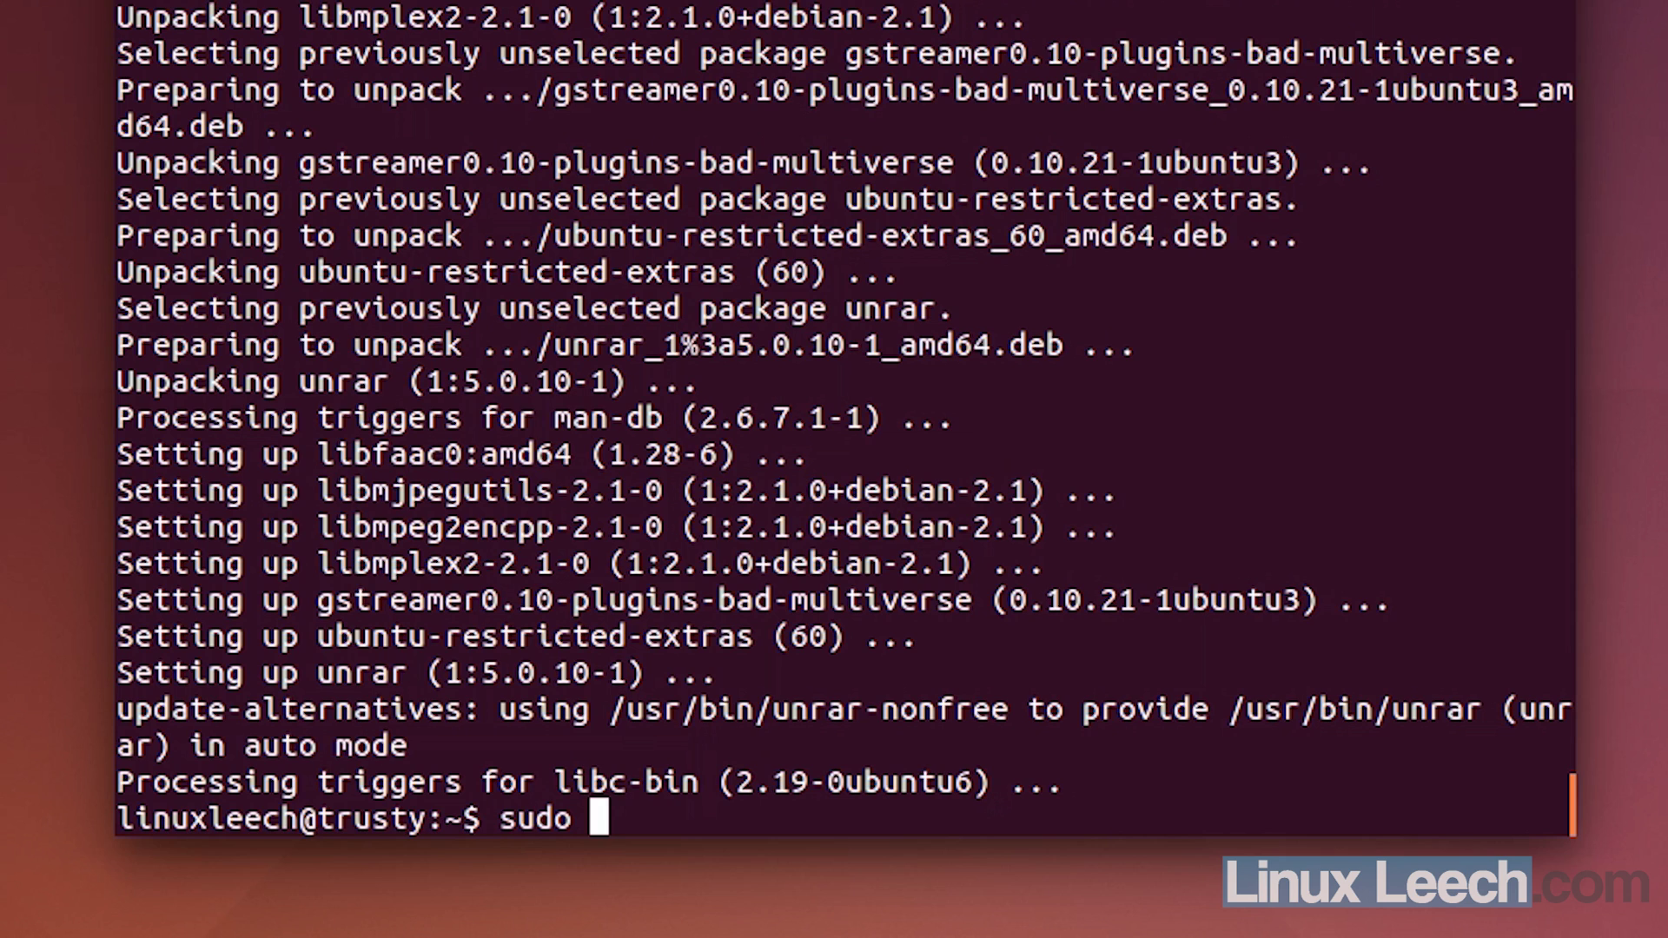
{"action": "type", "text": "apt-get instal"}
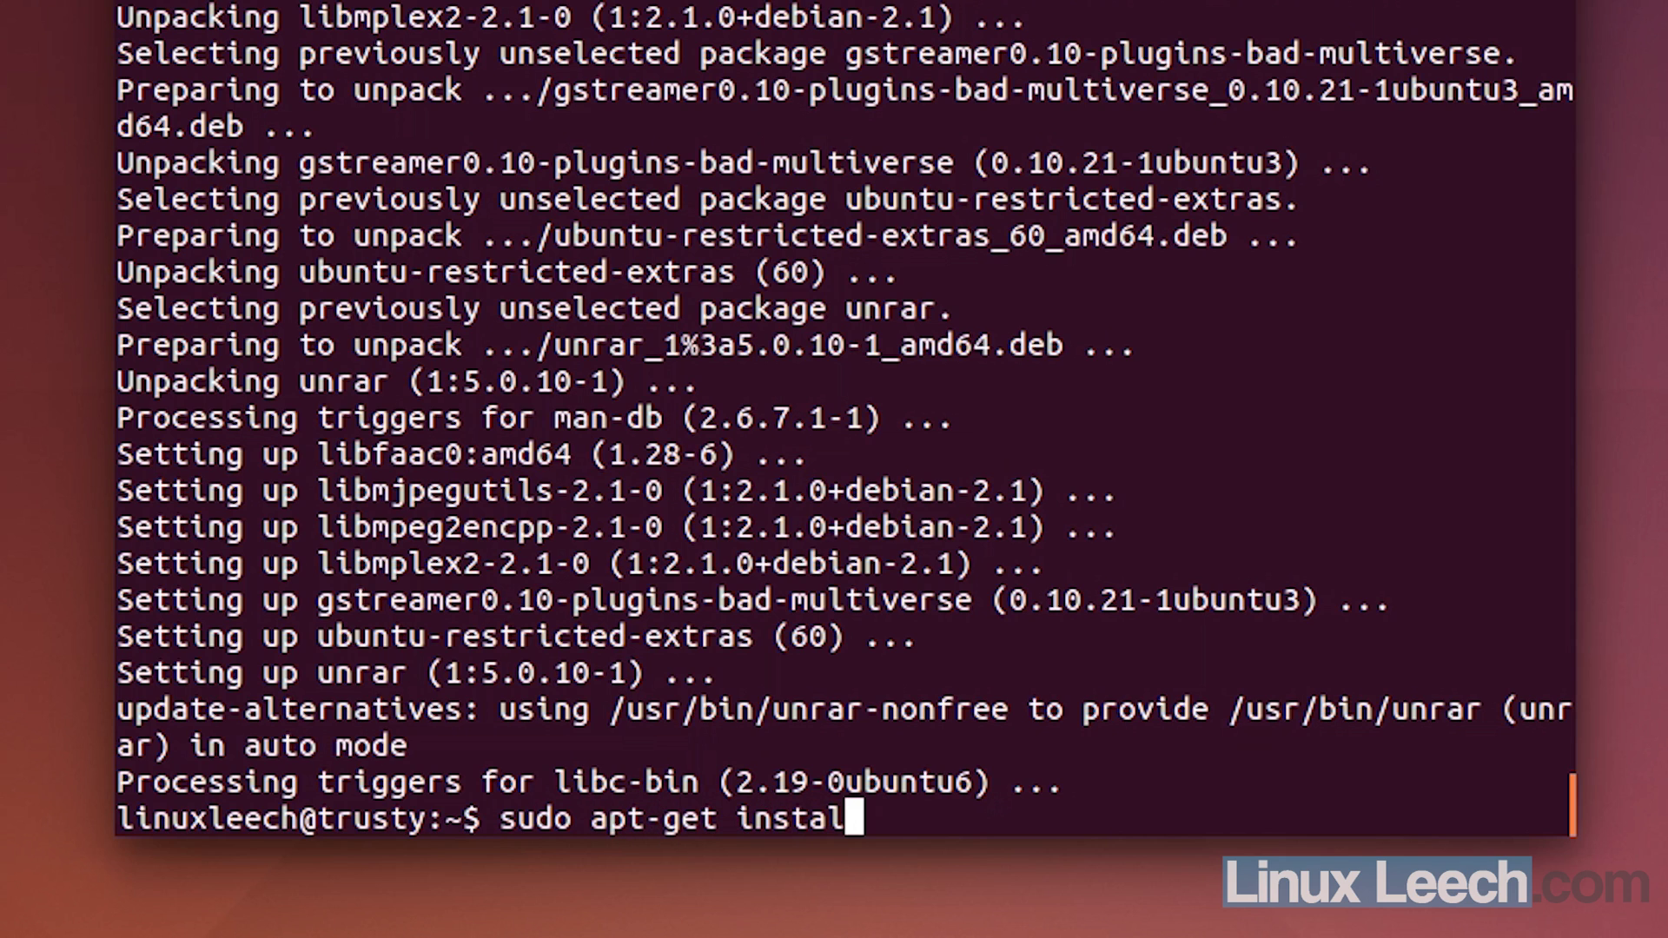
{"action": "type", "text": "l libav"}
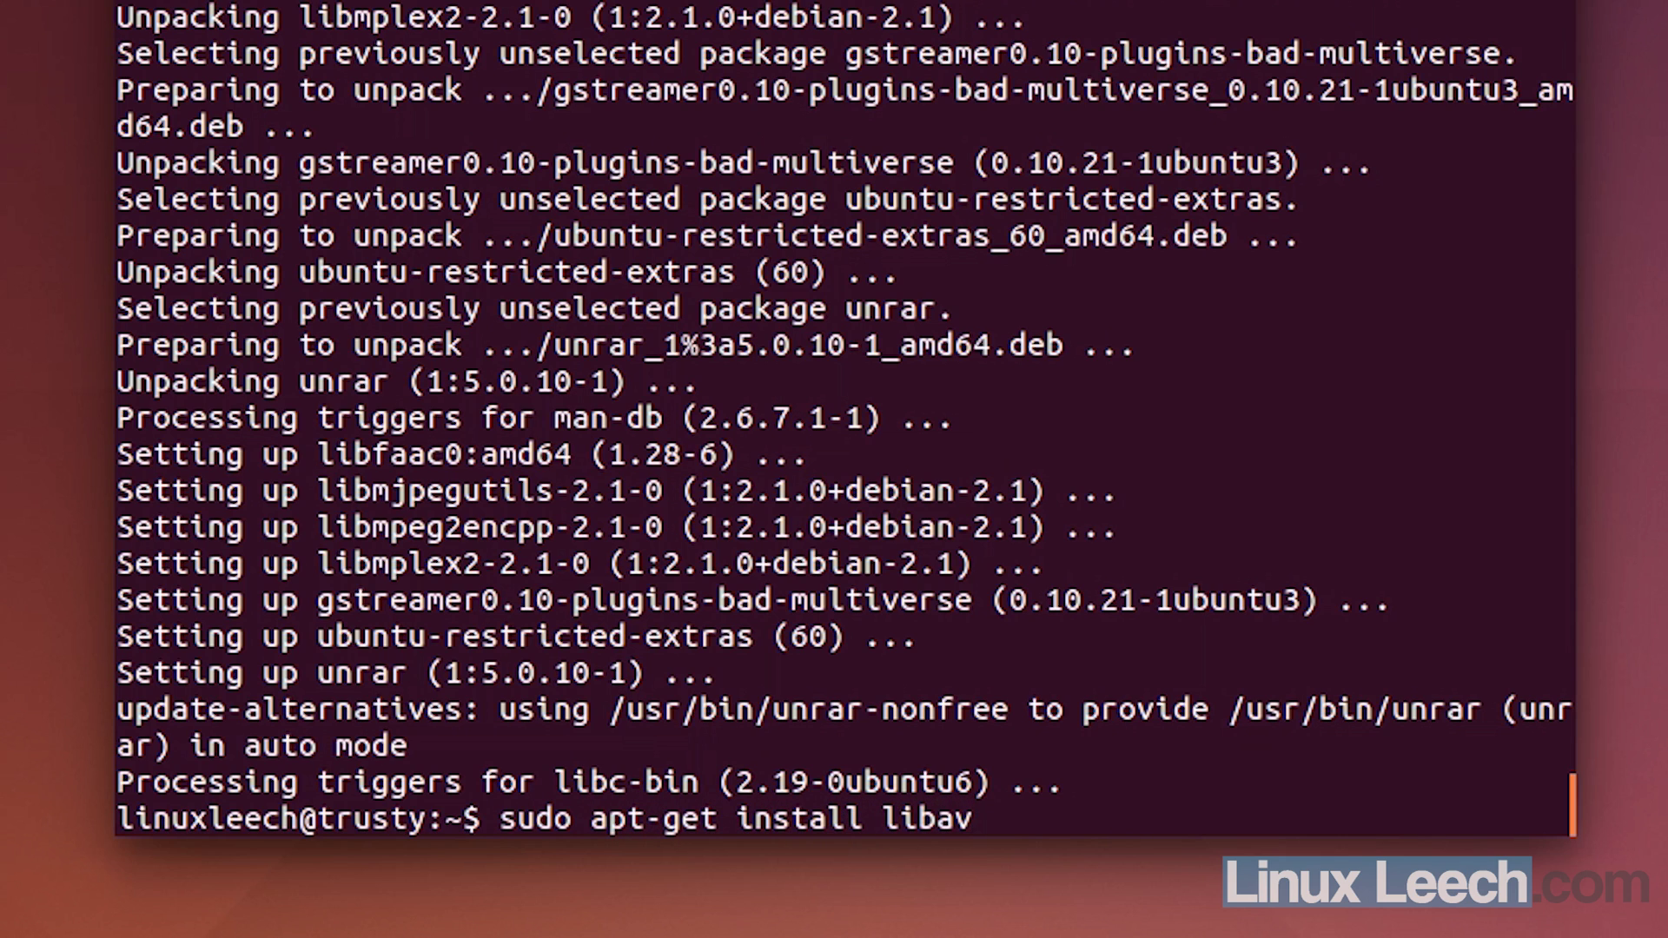
{"action": "type", "text": "codec-extra"}
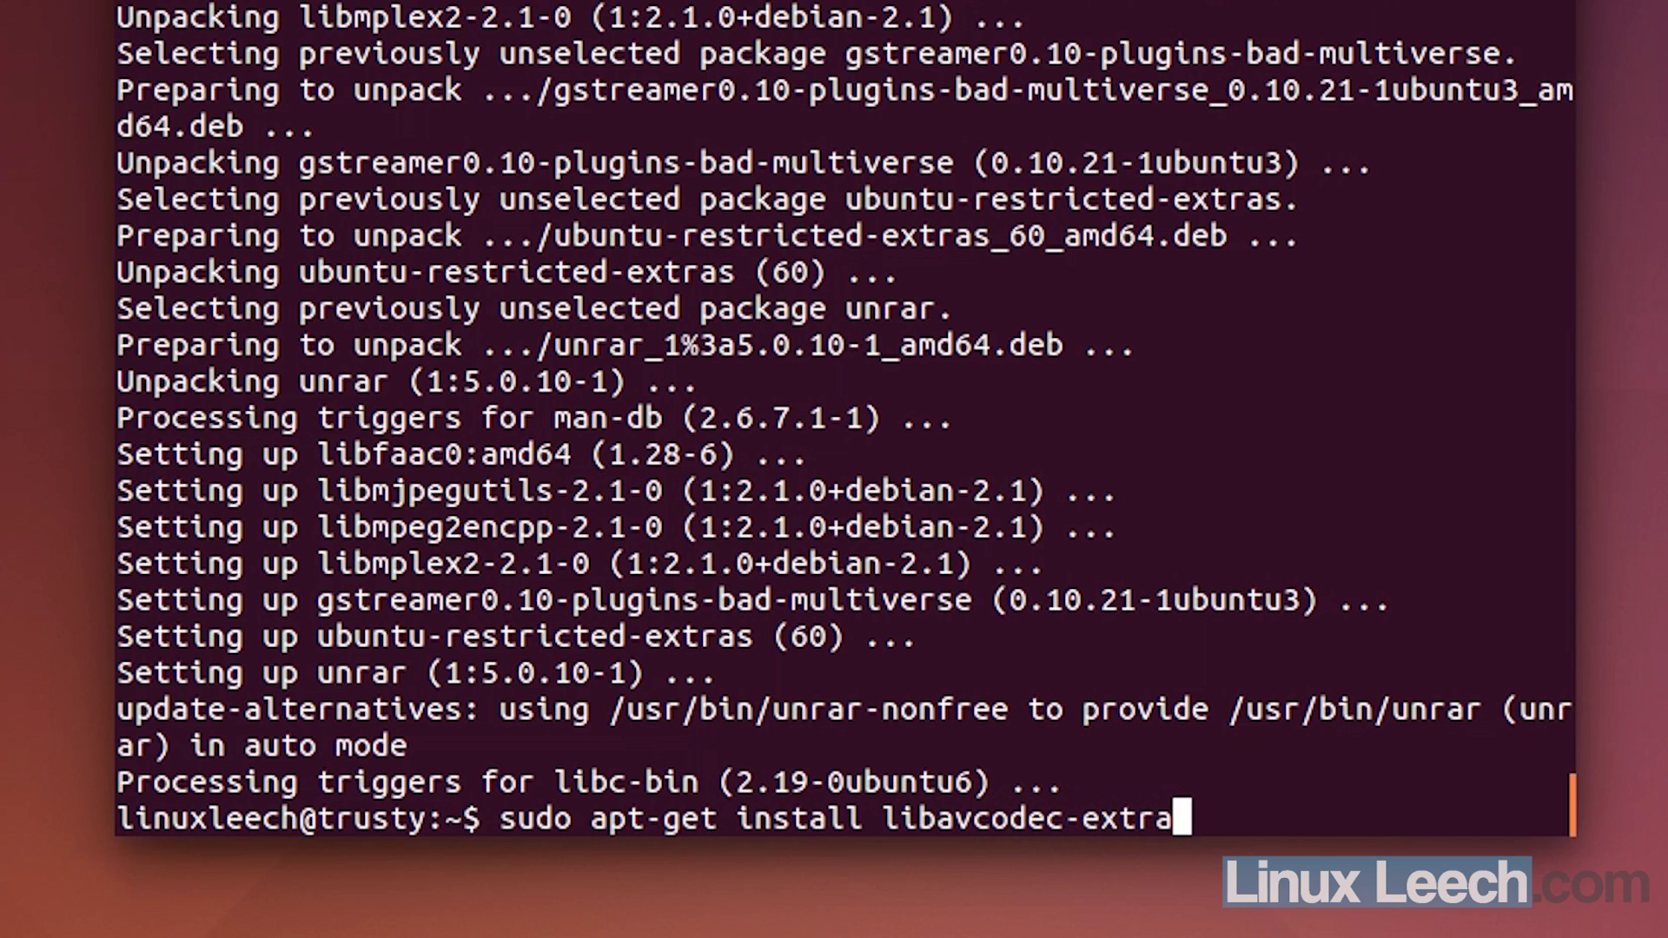
{"action": "key", "text": "Return"}
{"action": "key", "text": "Return"}
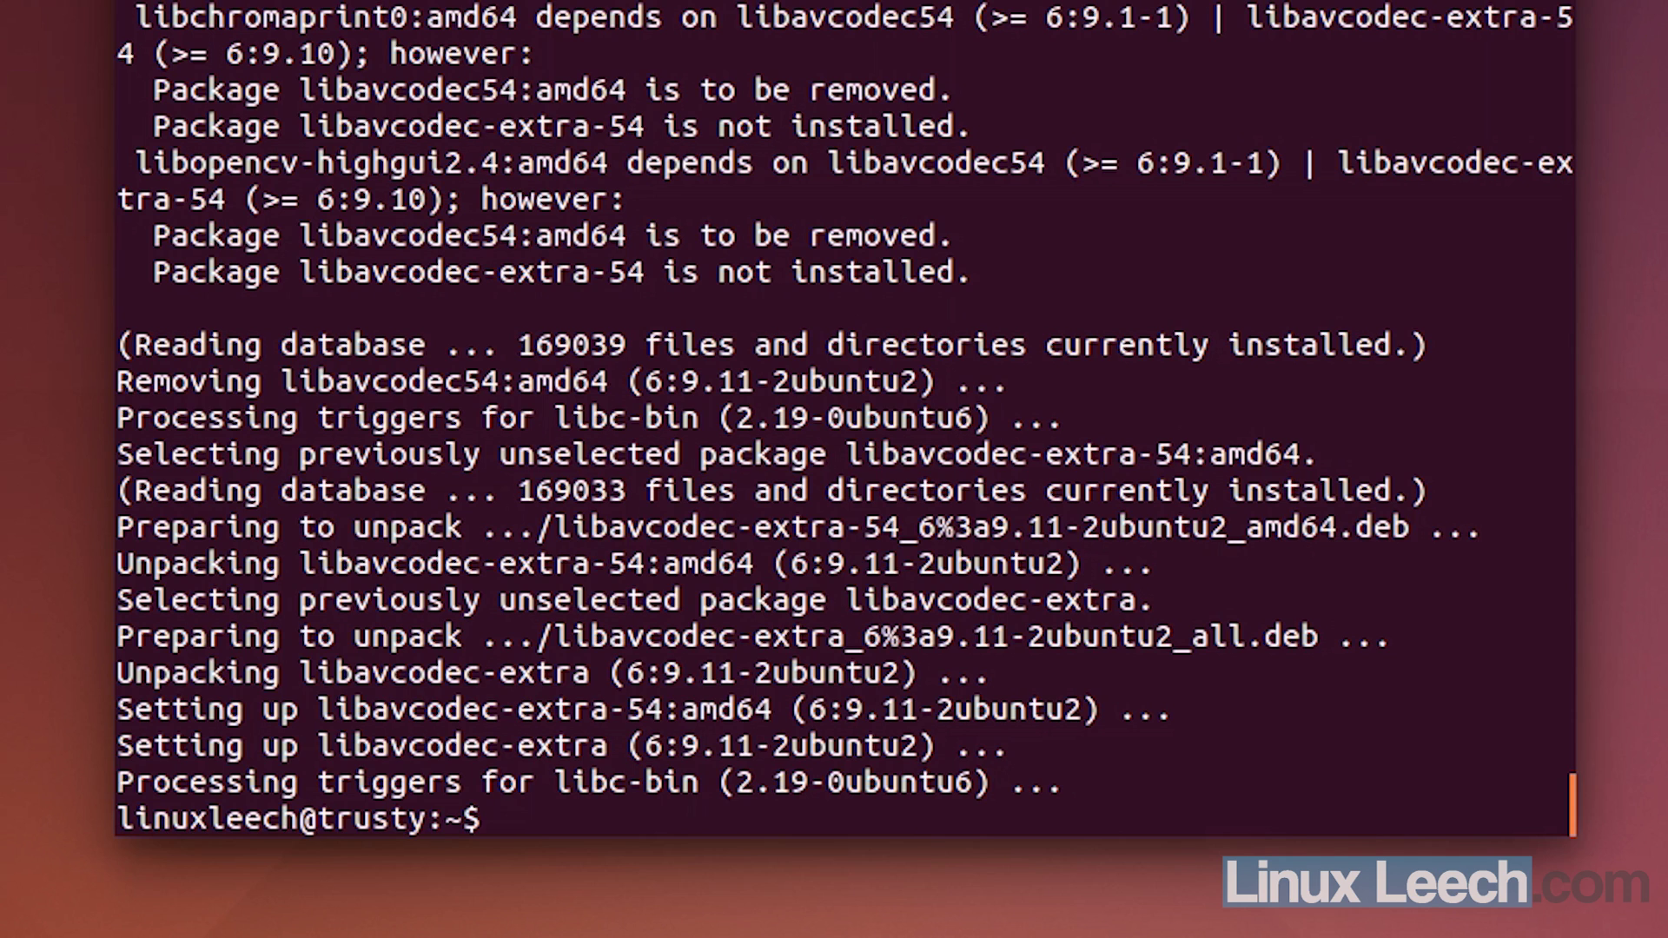
Step: Install icedtea-7-plugin and openjdk-7-jre in one apt-get command, confirming with y
{"action": "type", "text": "s"}
{"action": "type", "text": "udo ap"}
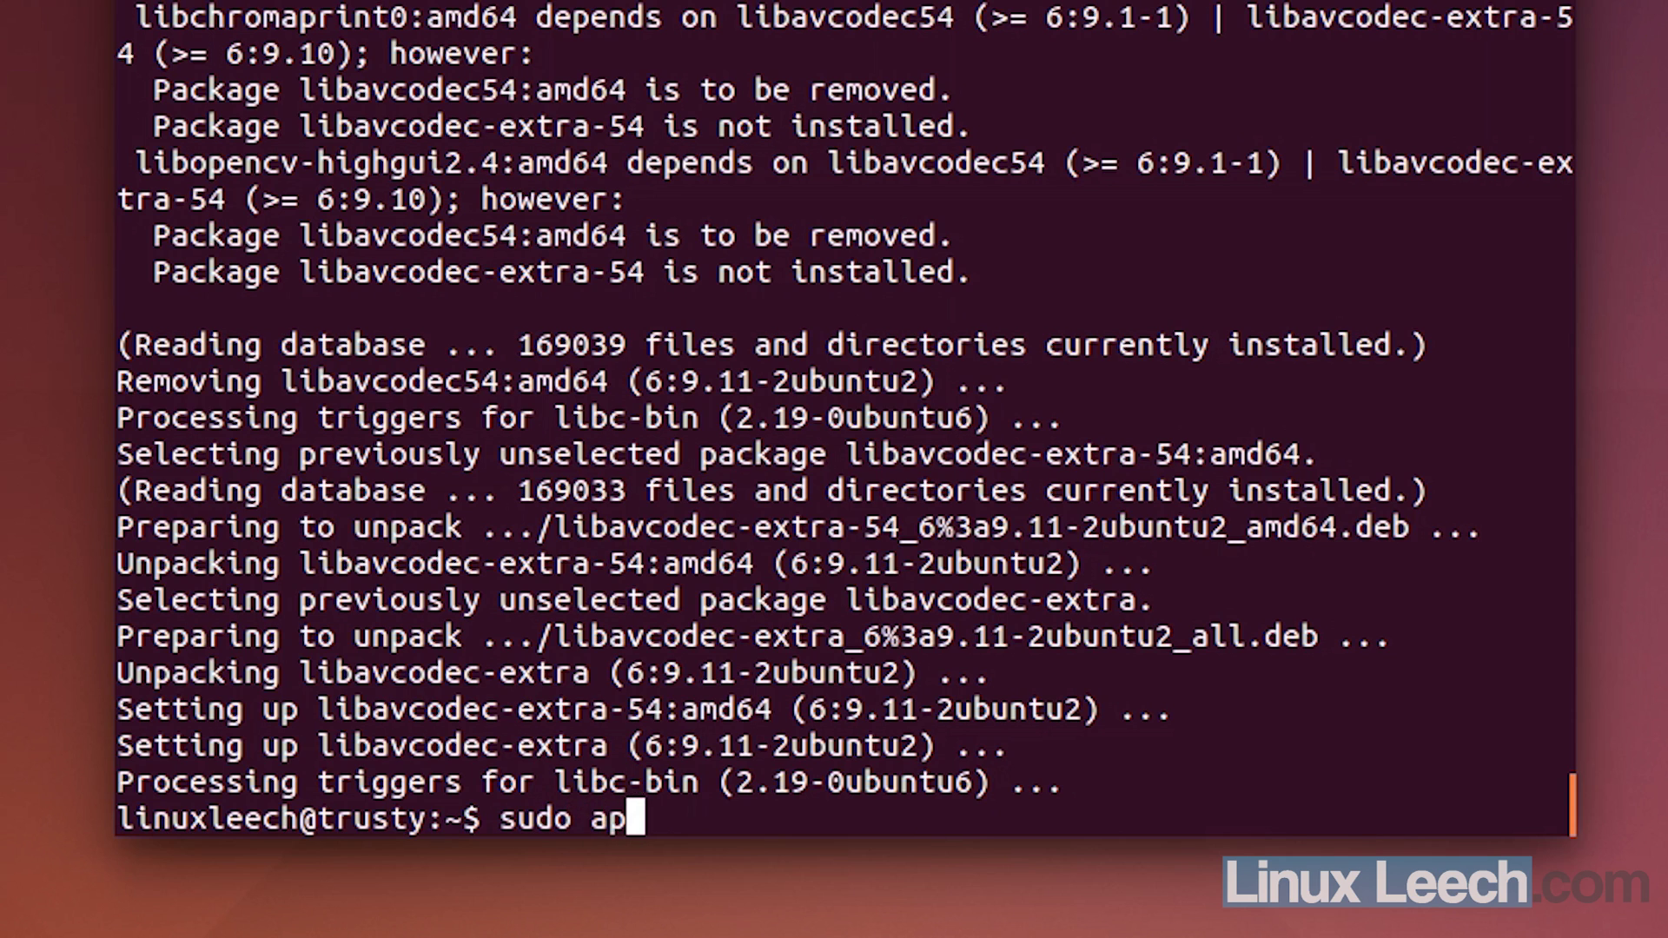
{"action": "type", "text": "t-get instal"}
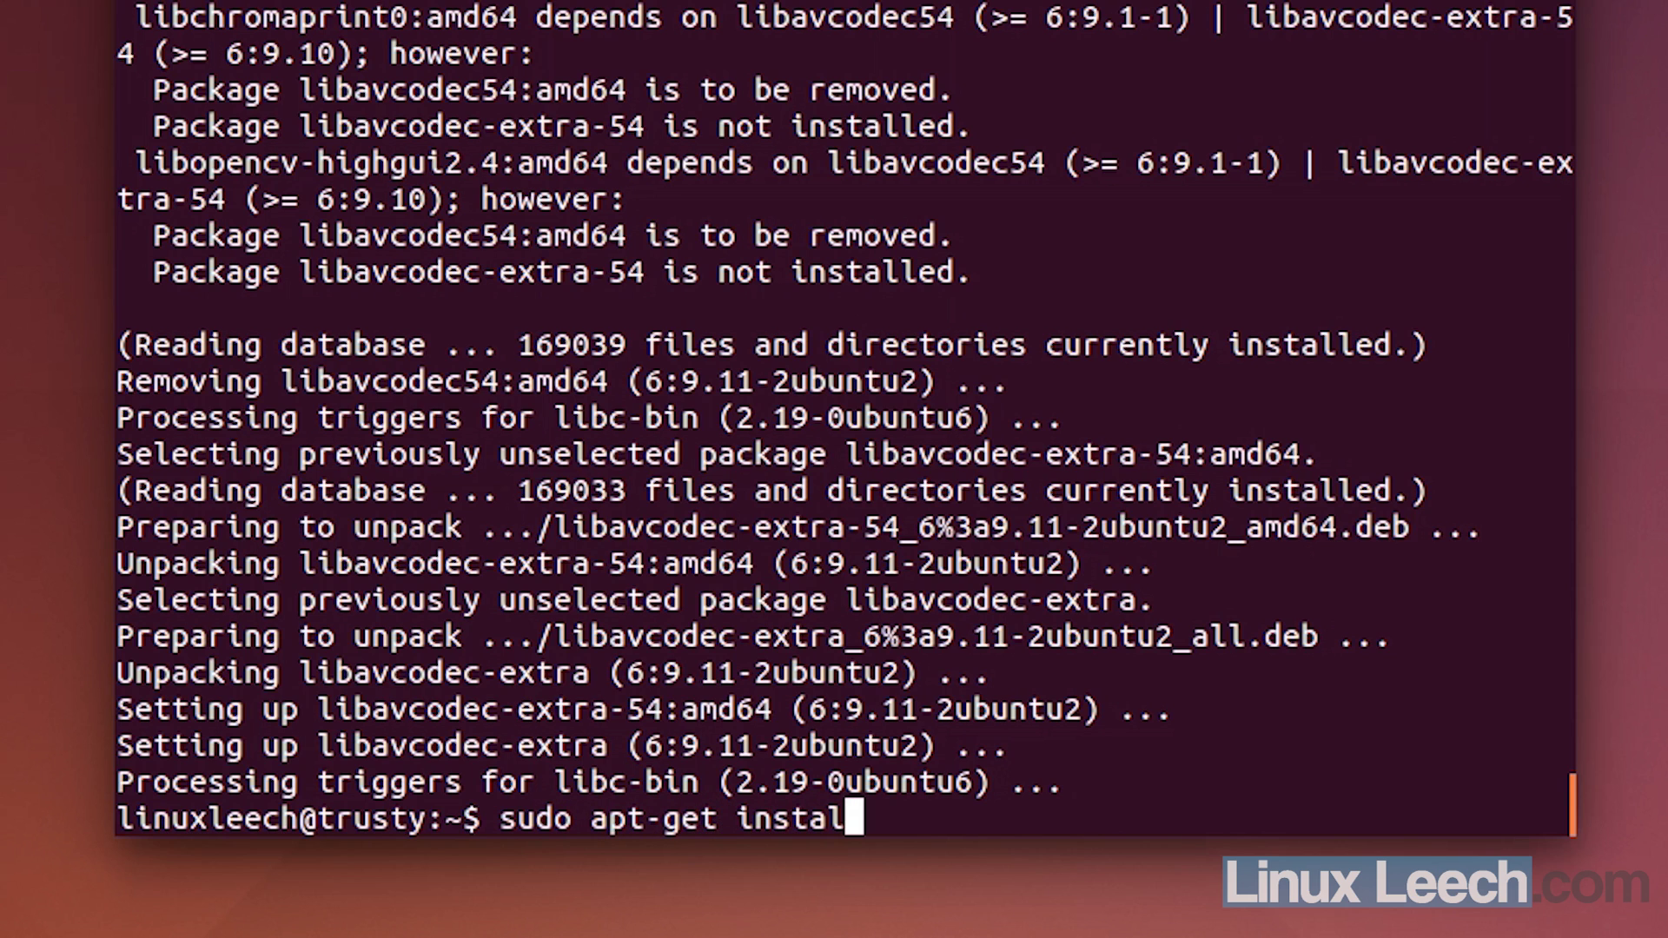
{"action": "type", "text": "l icedt"}
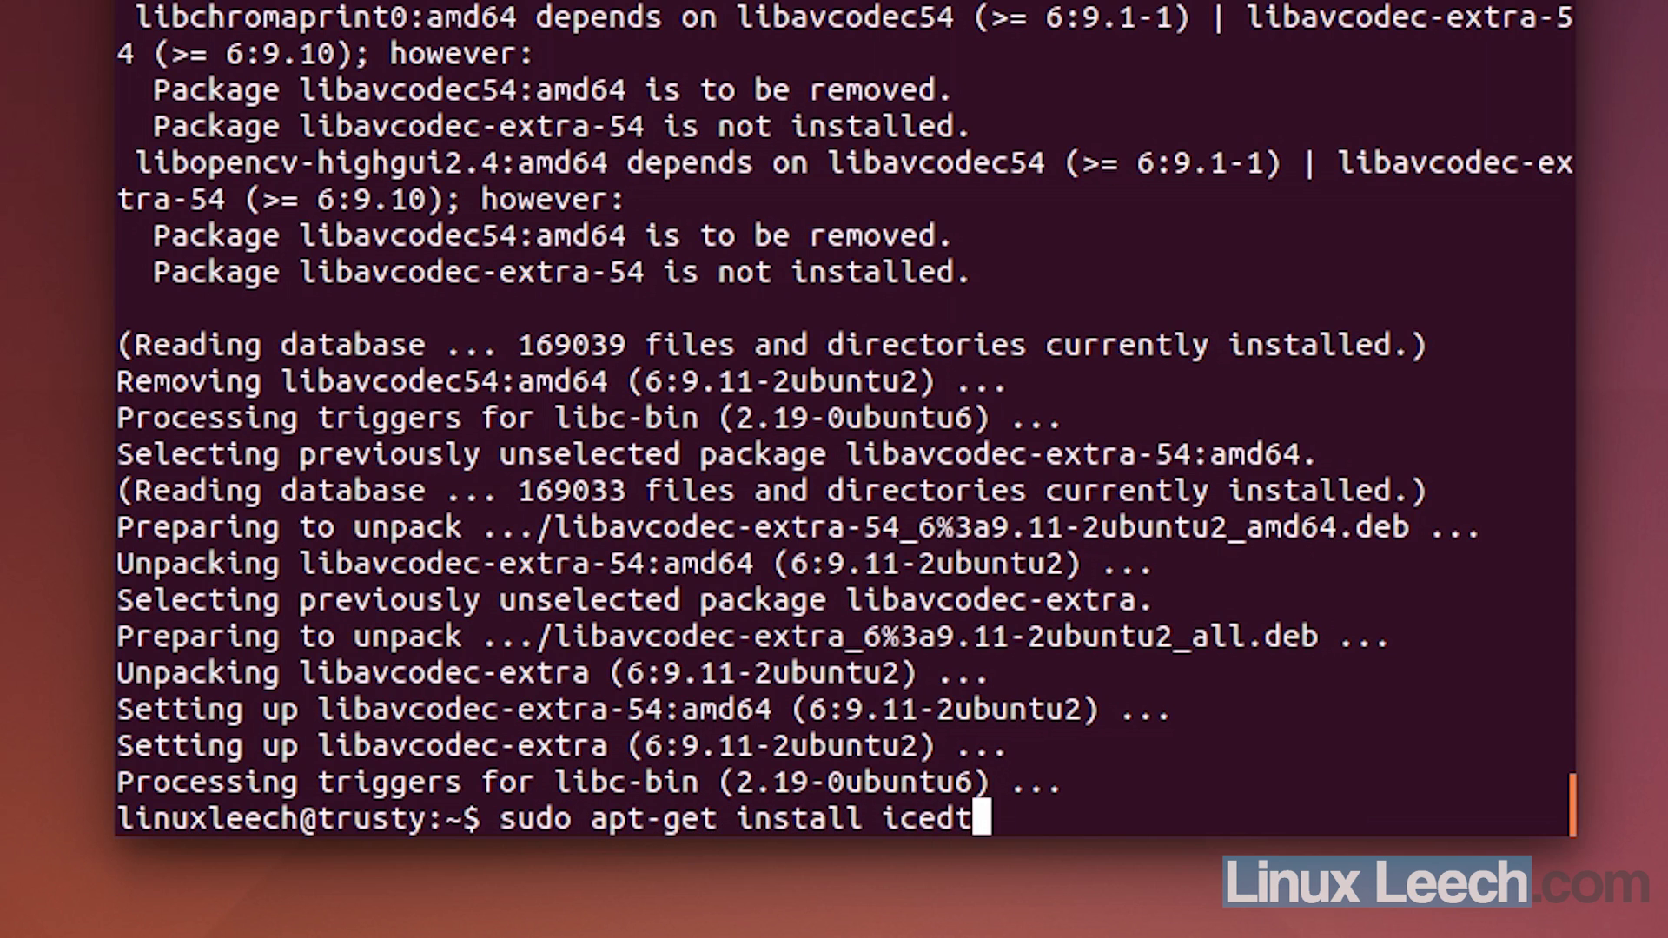
{"action": "type", "text": "ea-7-plugin"}
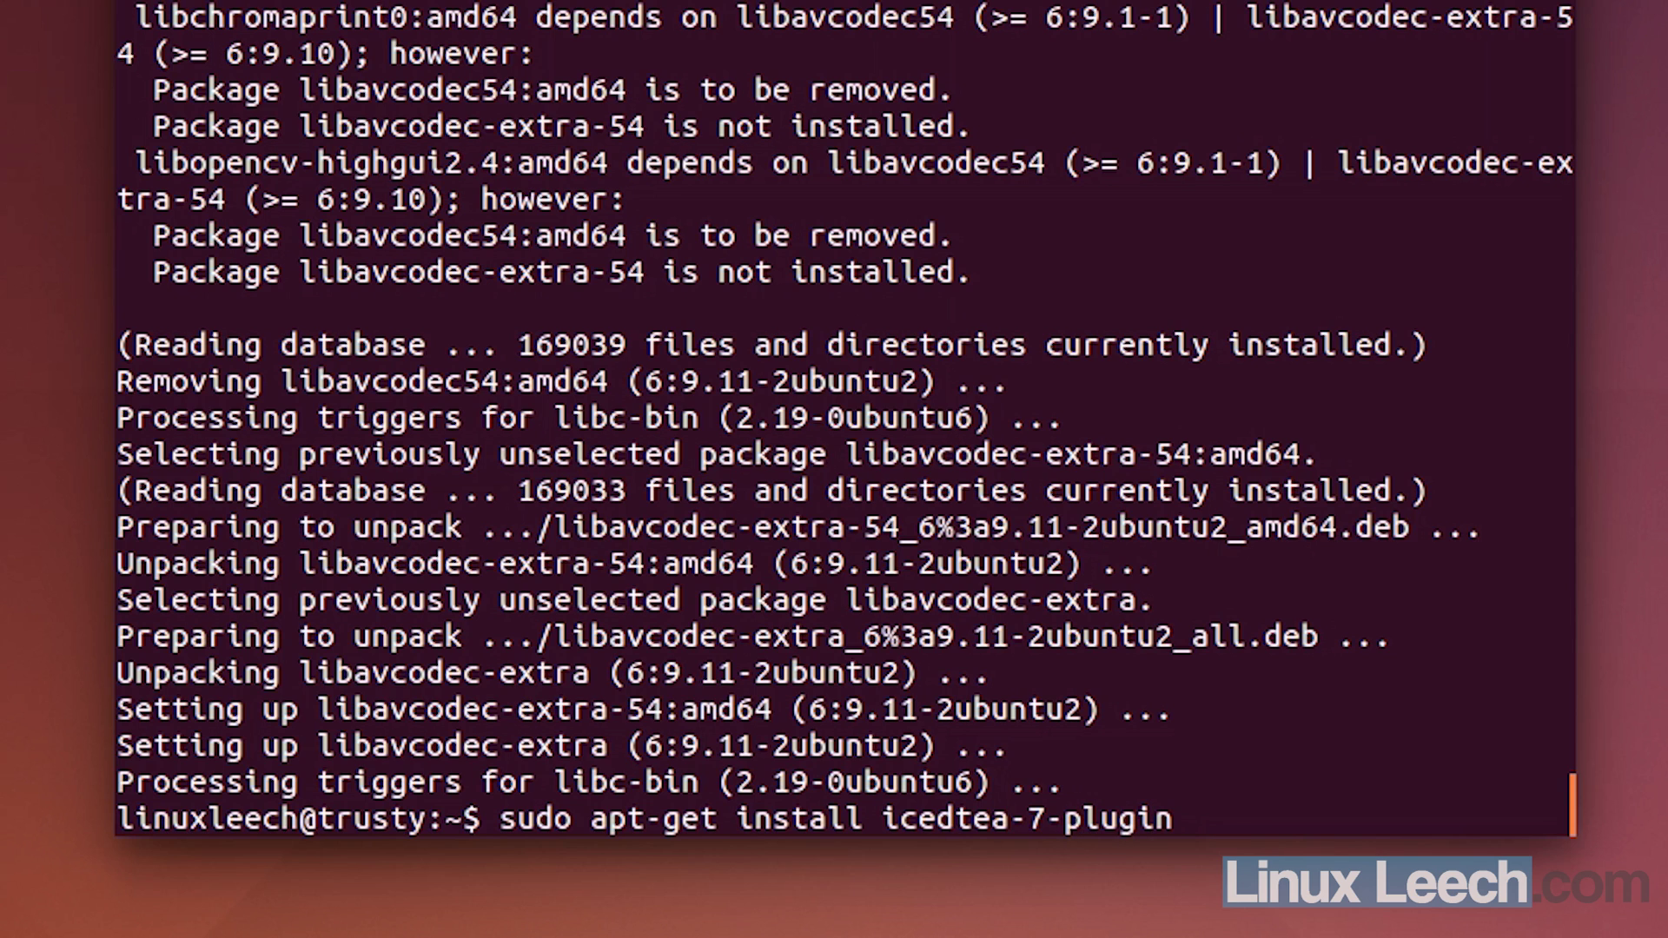
{"action": "type", "text": " openjdk"}
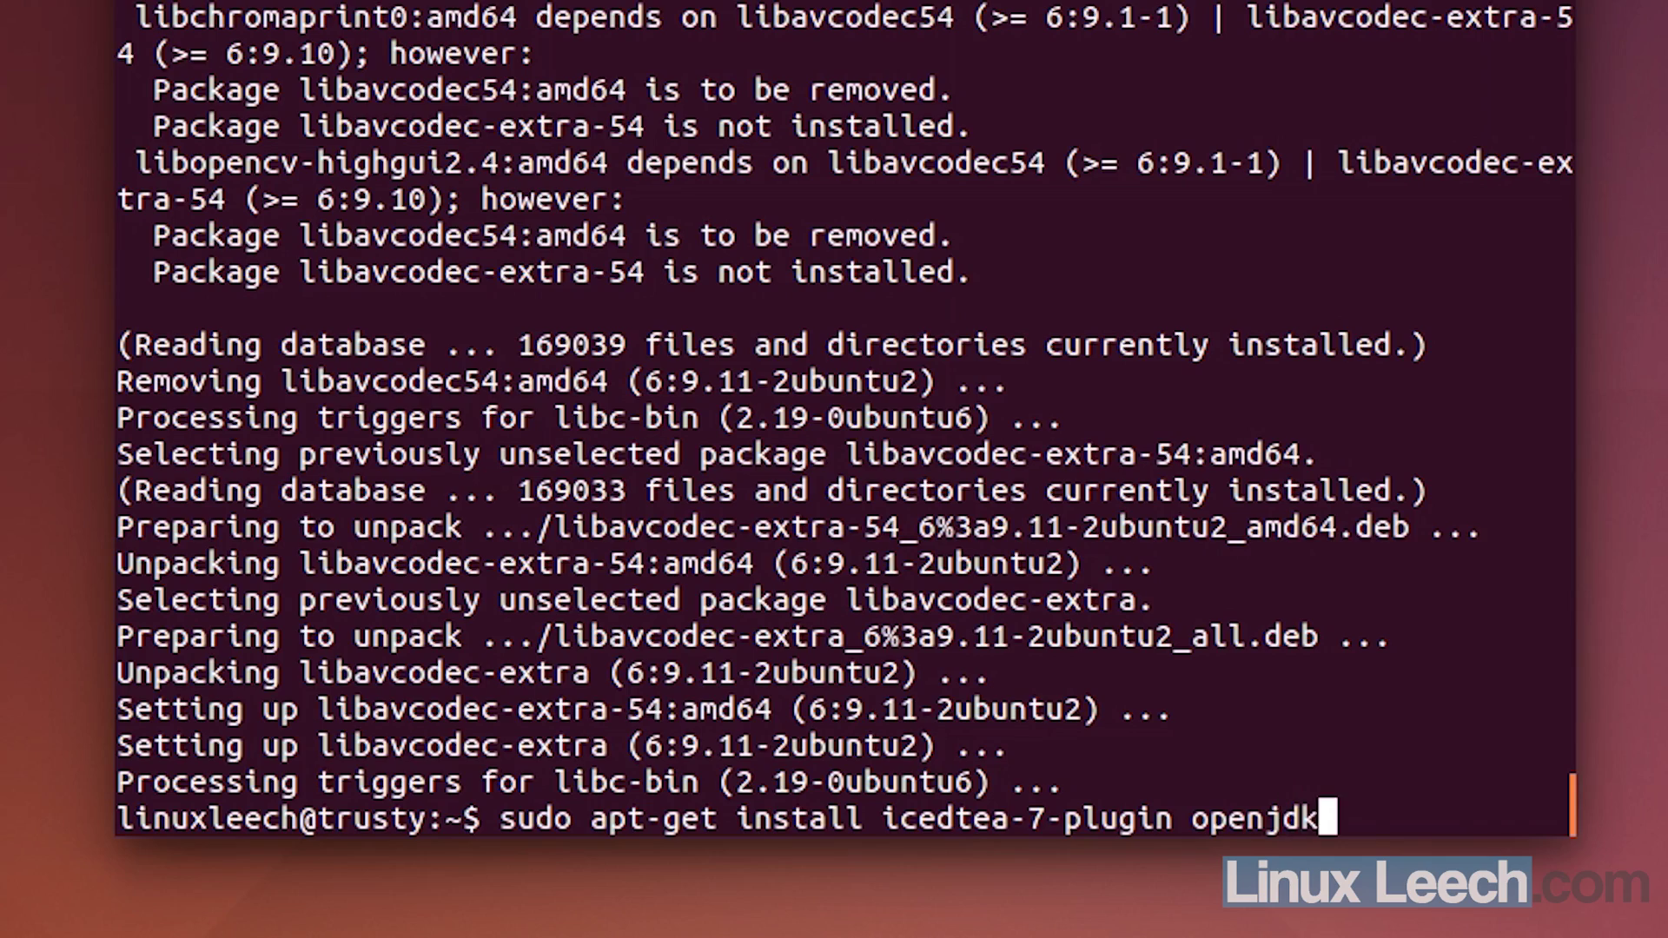
{"action": "type", "text": "-7"}
{"action": "type", "text": "-jre"}
{"action": "key", "text": "Return"}
{"action": "type", "text": "y"}
{"action": "key", "text": "Return"}
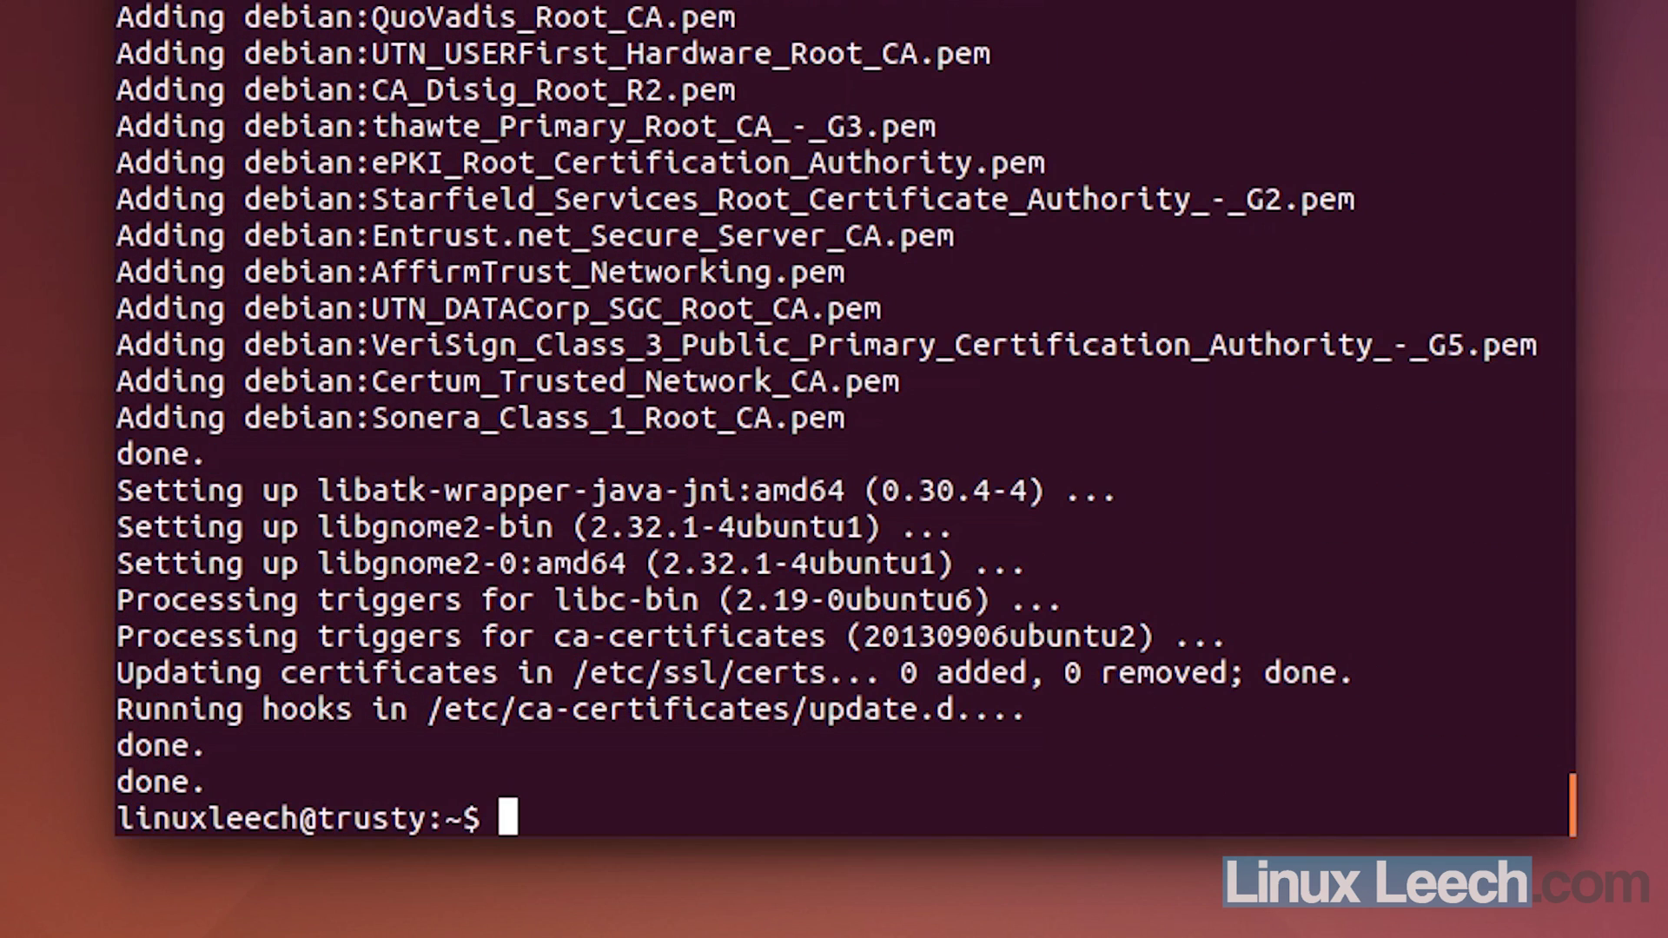
Step: Install openjdk-7-jdk with apt-get, confirming its 15 new packages with y
{"action": "type", "text": "sudo"}
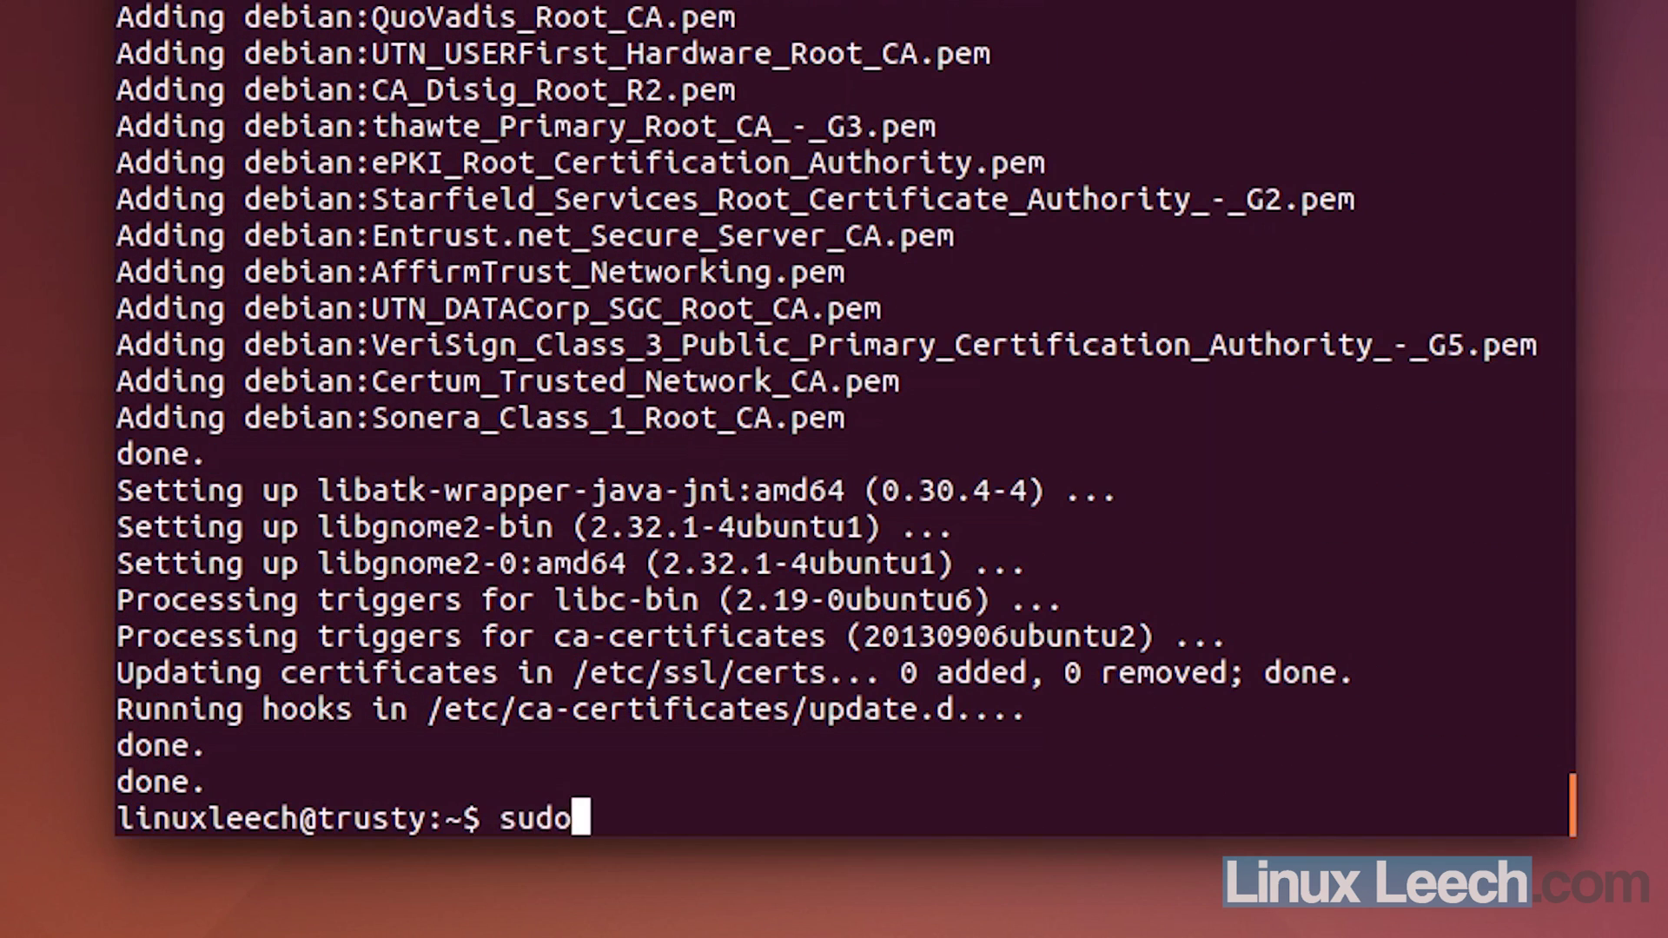
{"action": "type", "text": " apt-g"}
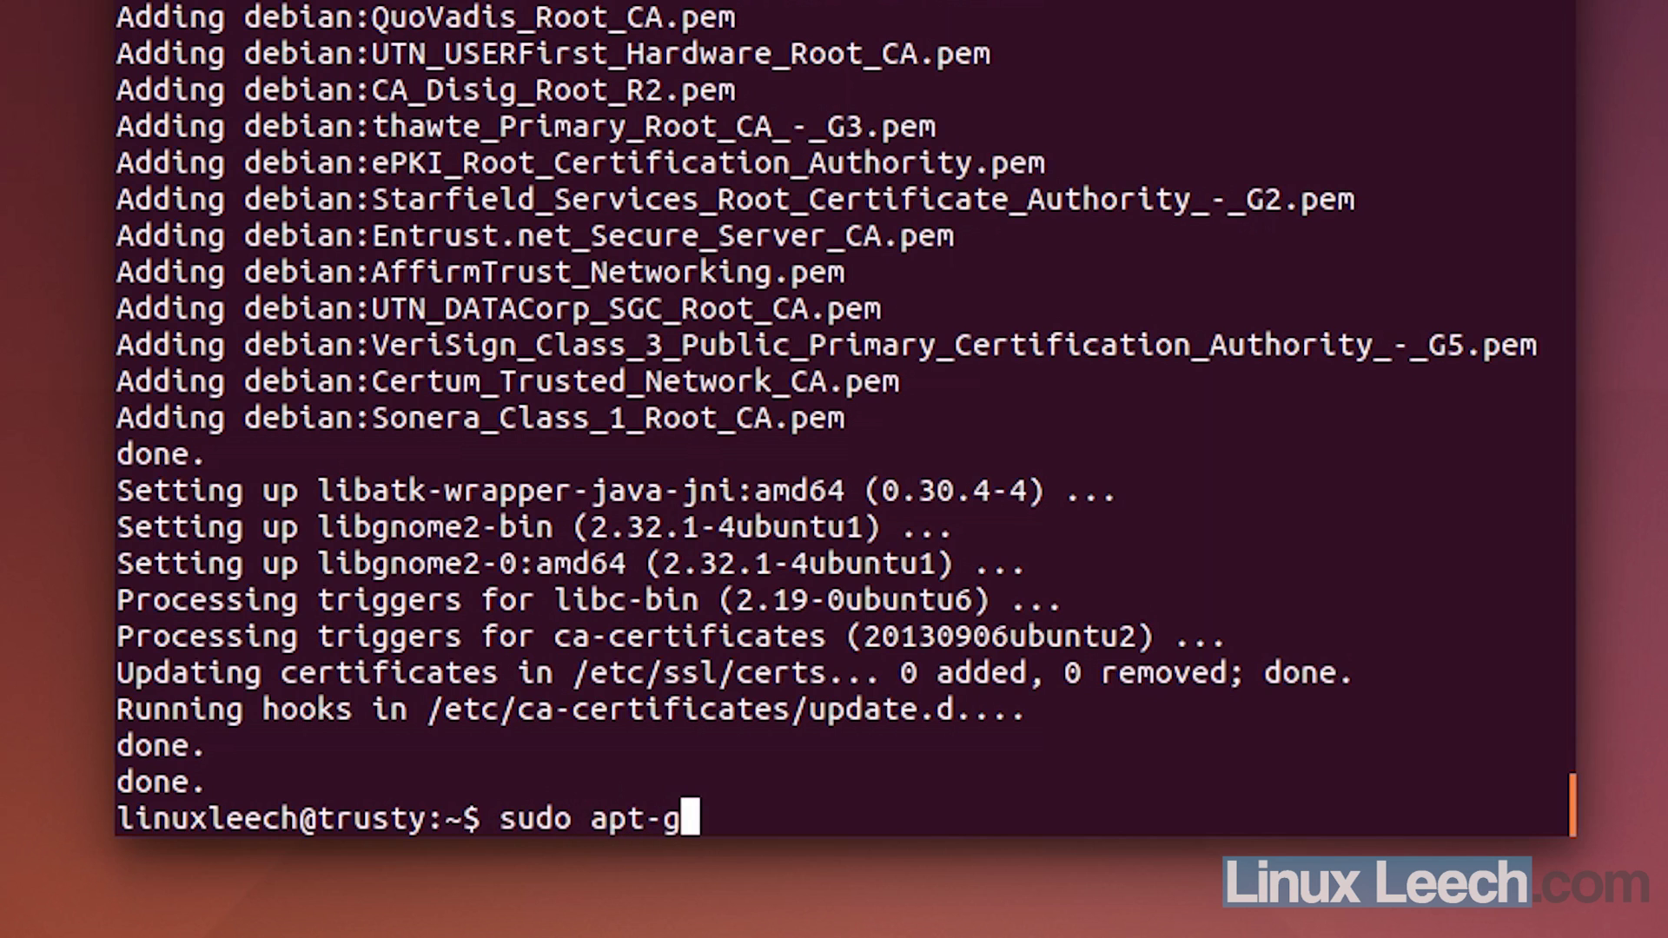
{"action": "type", "text": "et inst"}
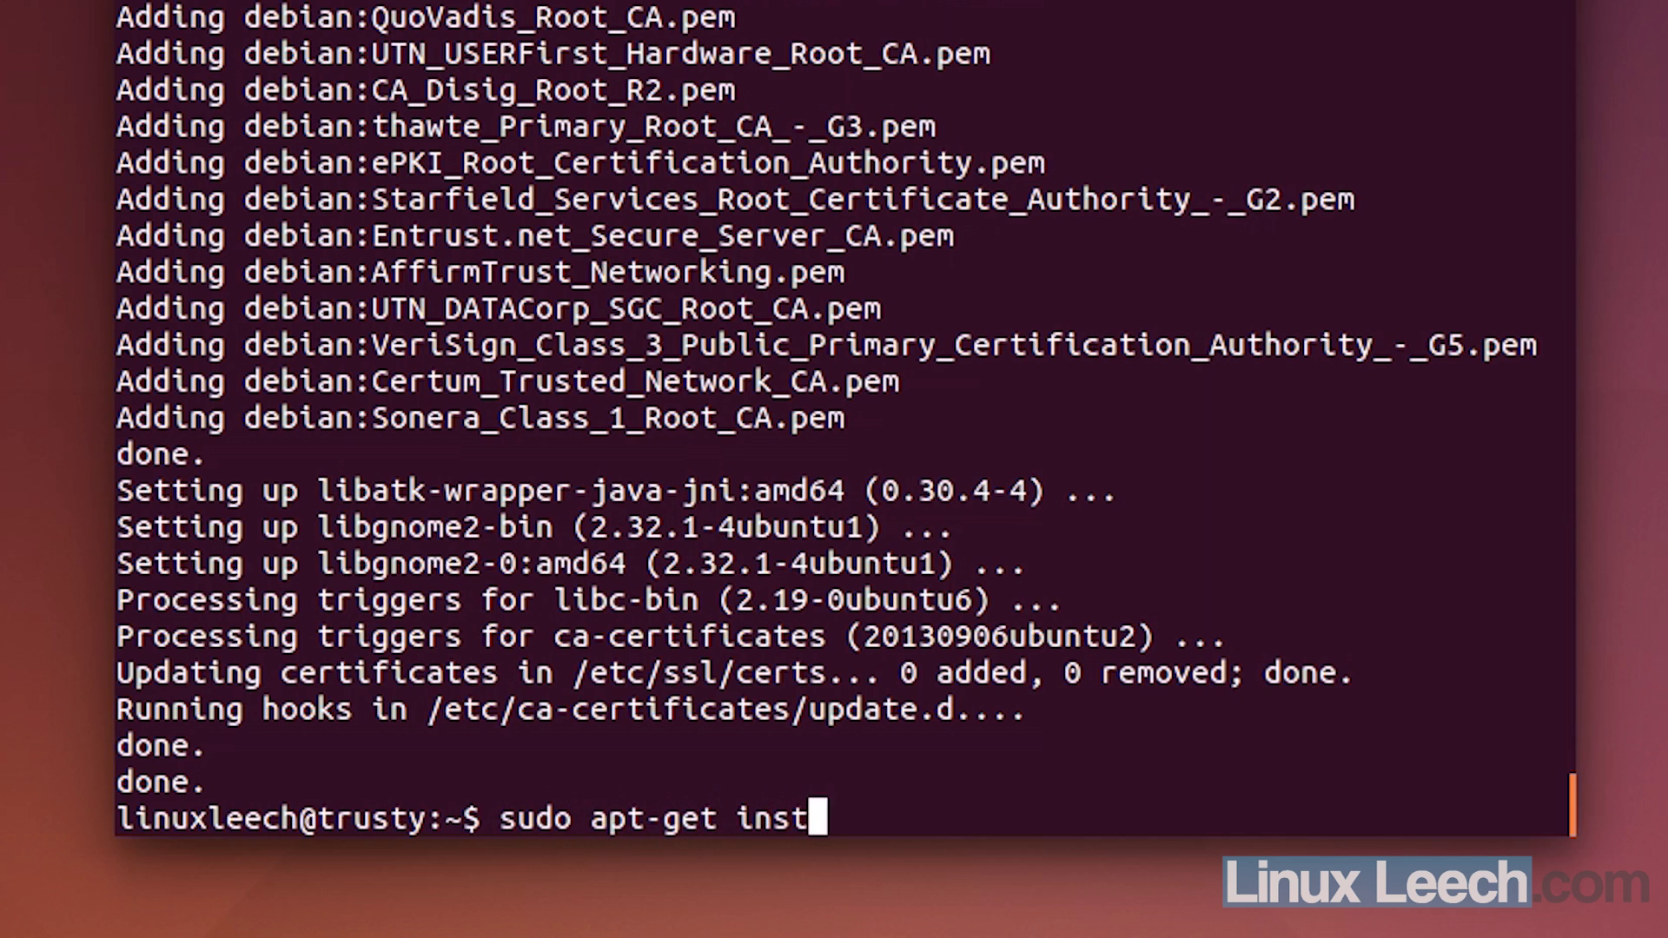
{"action": "type", "text": "all open"}
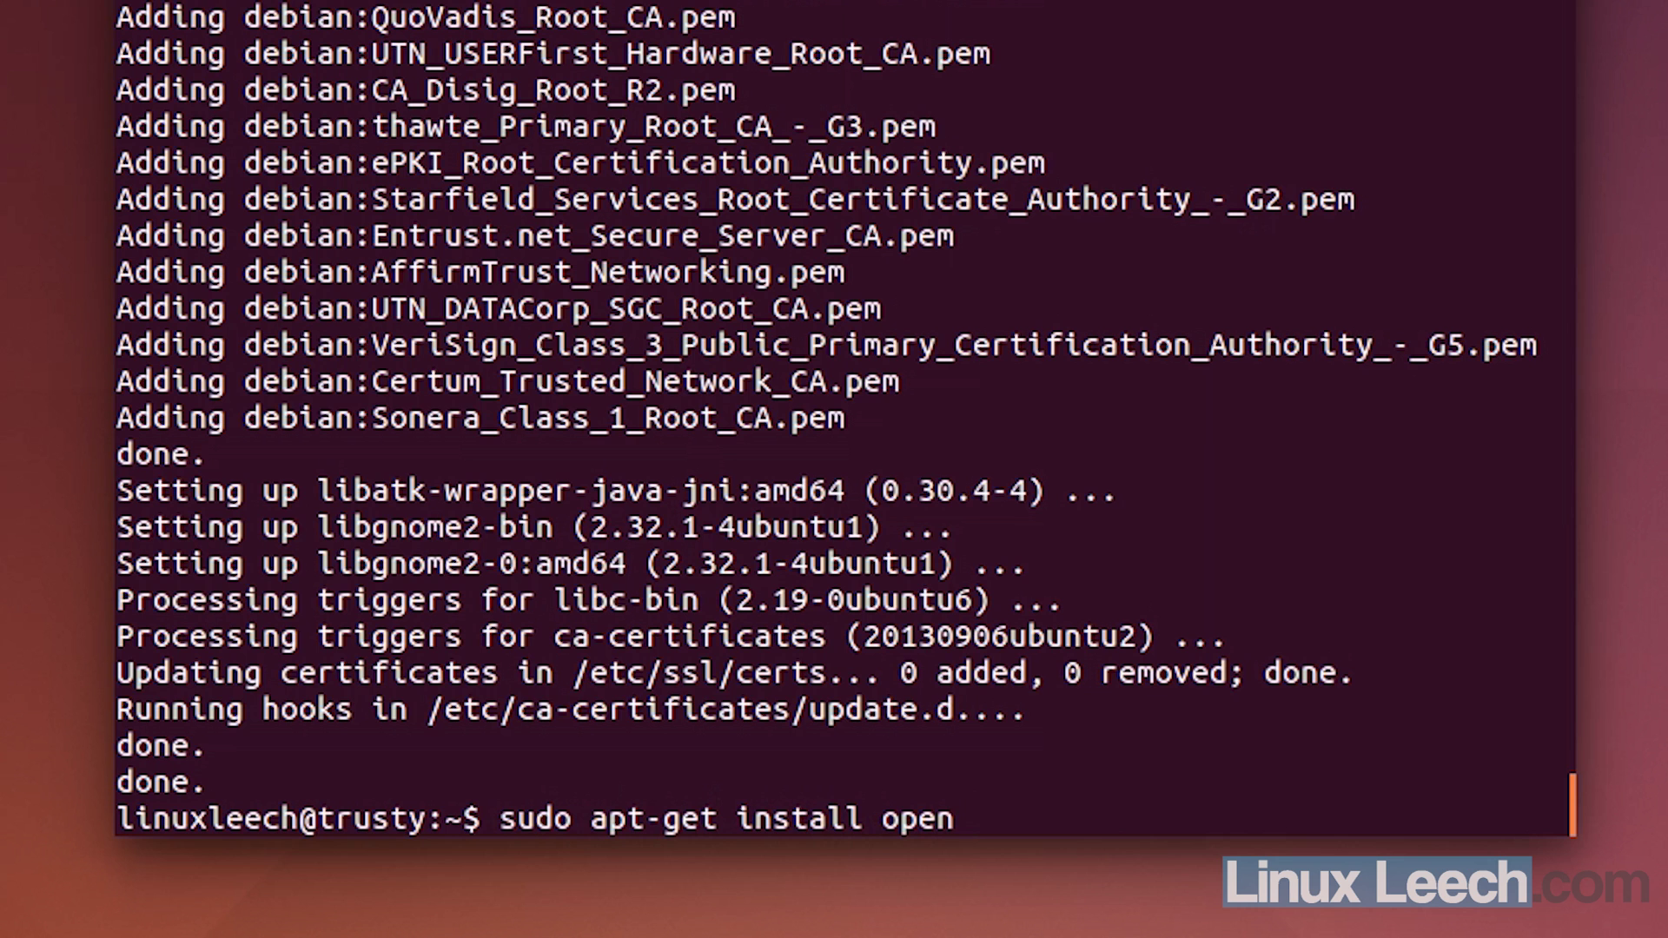
{"action": "type", "text": "jdk-7-jdk"}
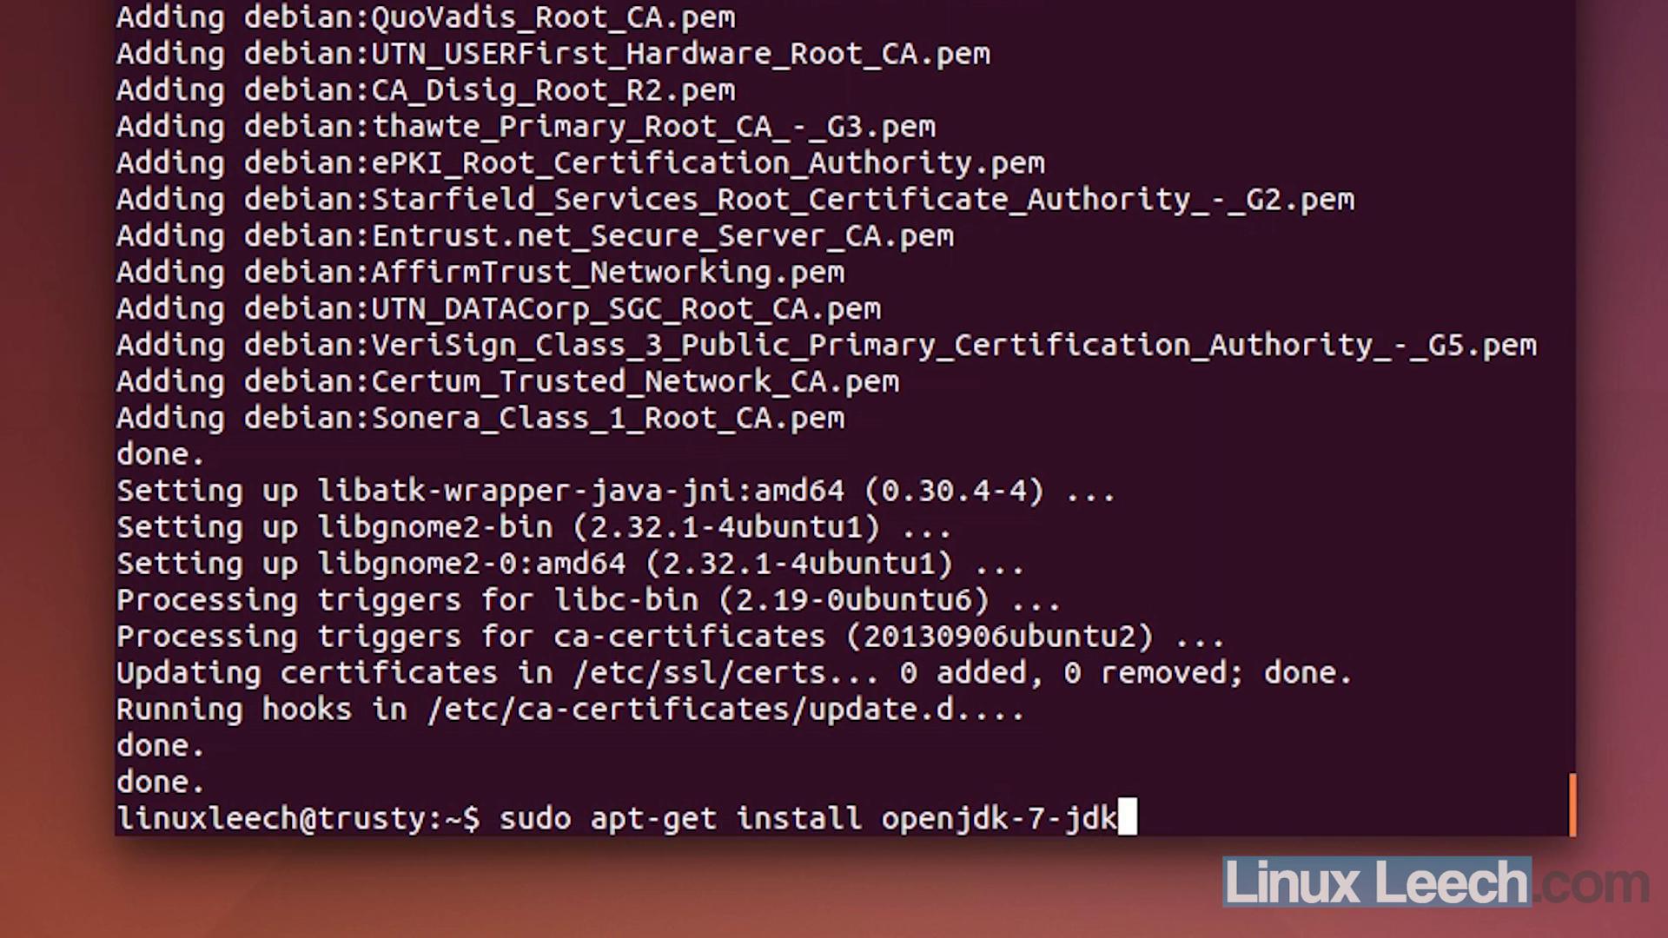
{"action": "key", "text": "Return"}
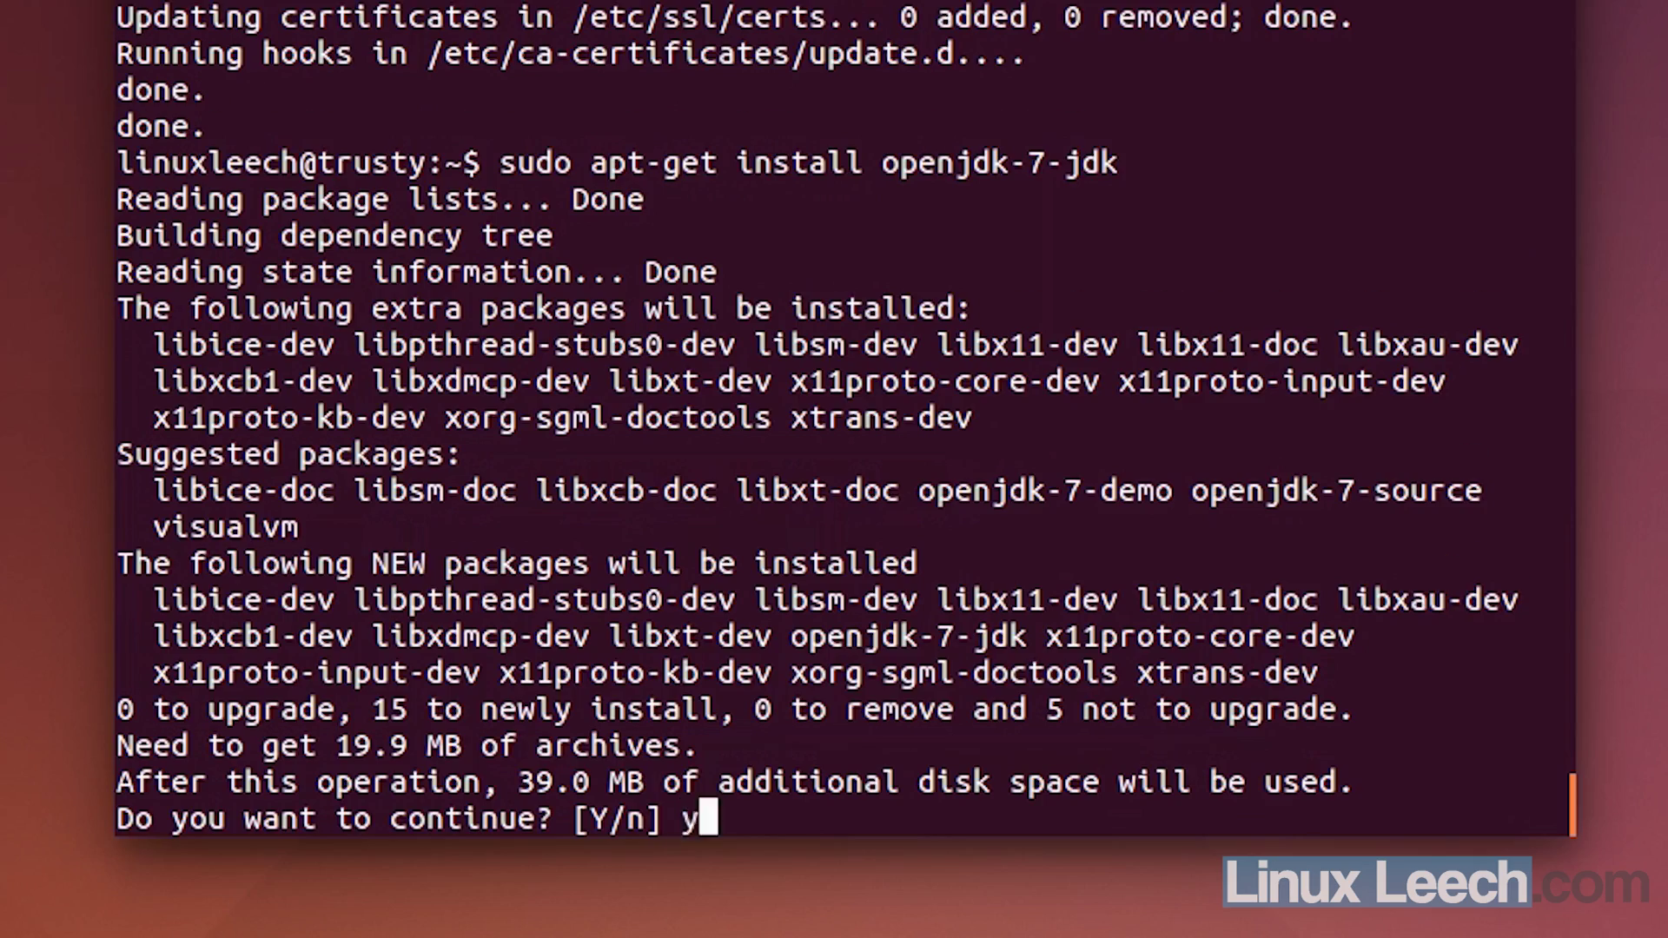
{"action": "type", "text": "y"}
{"action": "key", "text": "Return"}
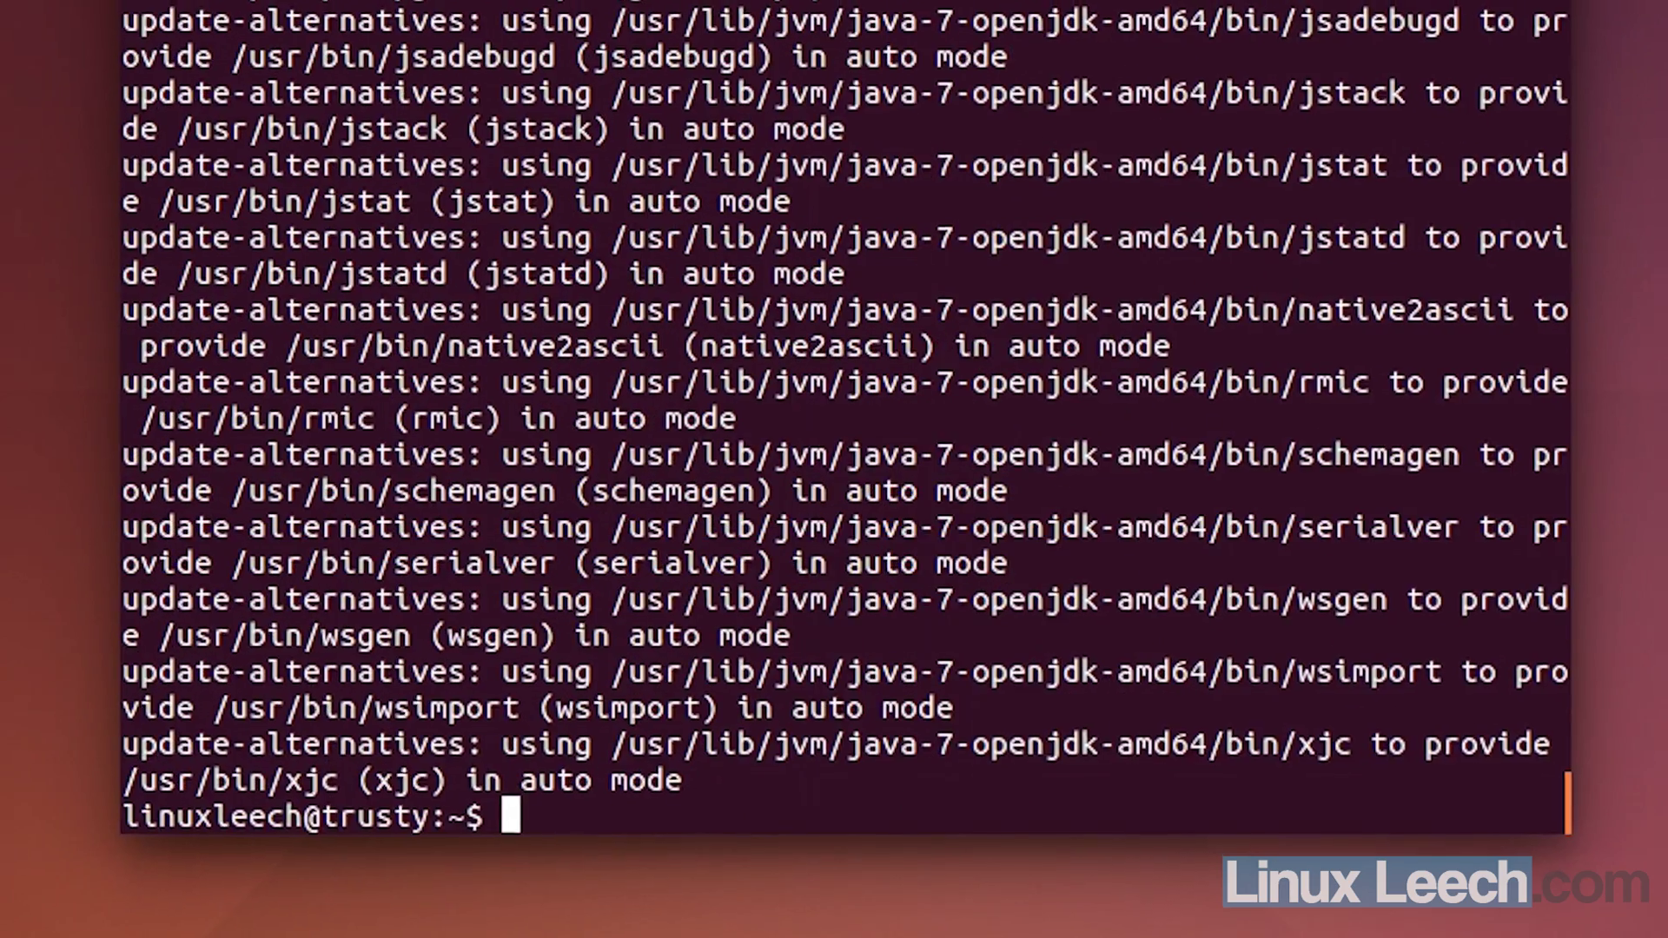